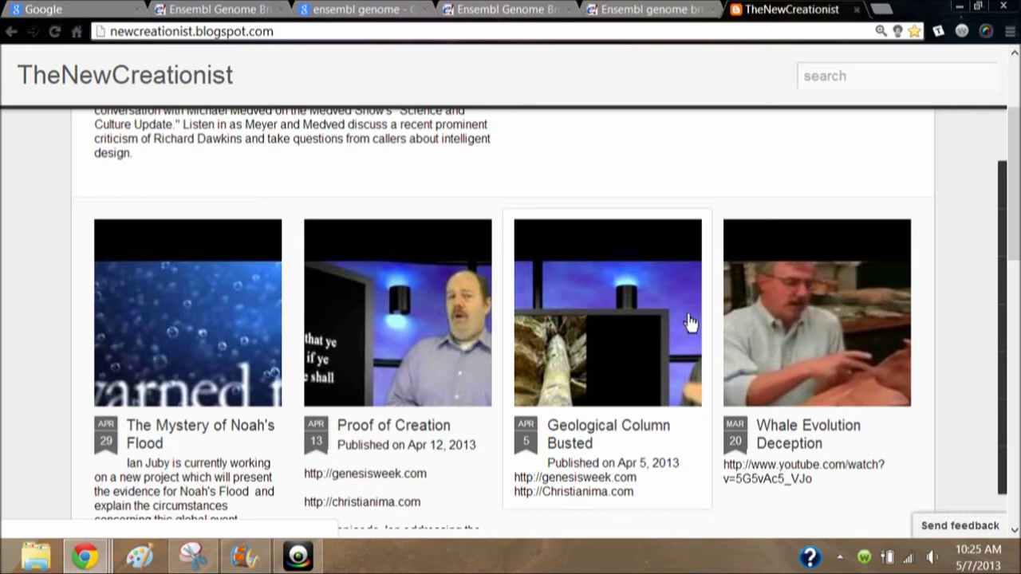
- Search Google for "ensembl genome" and open the Ensembl Genome Browser result
{"action": "left_click", "coordinate": [123, 11]}
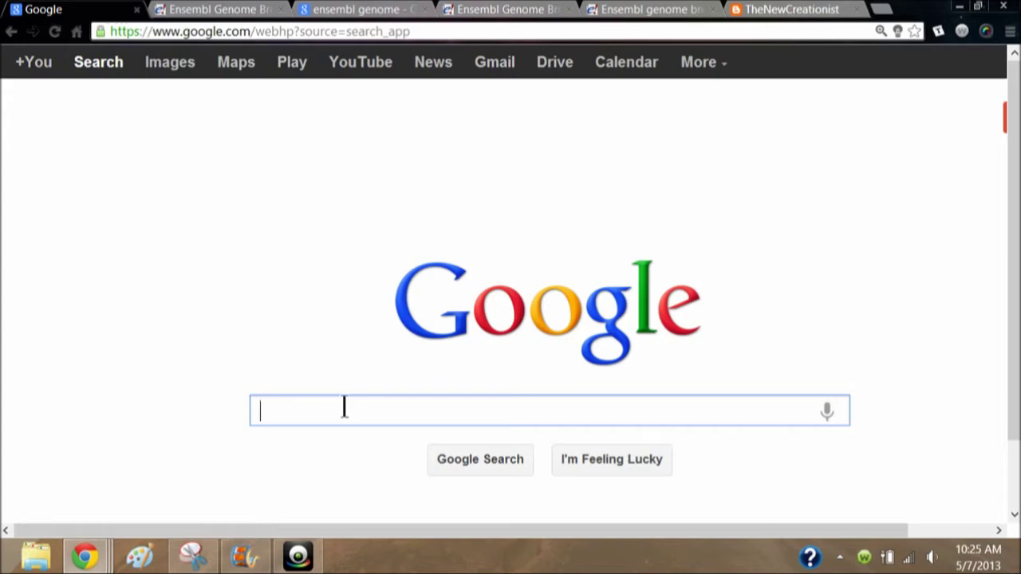
{"action": "type", "text": "ense"}
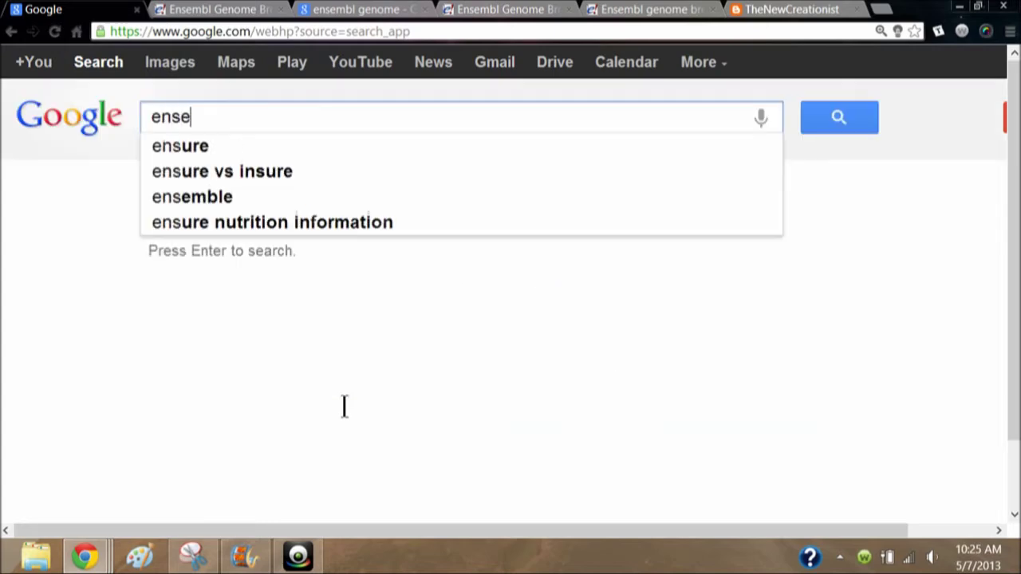
{"action": "type", "text": "mbl ge"}
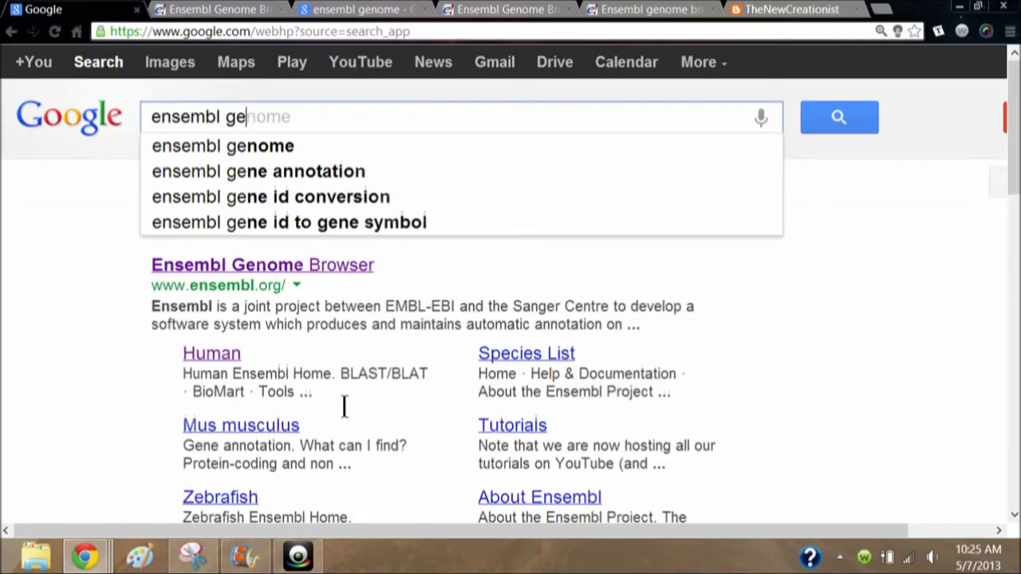
{"action": "left_click", "coordinate": [275, 157]}
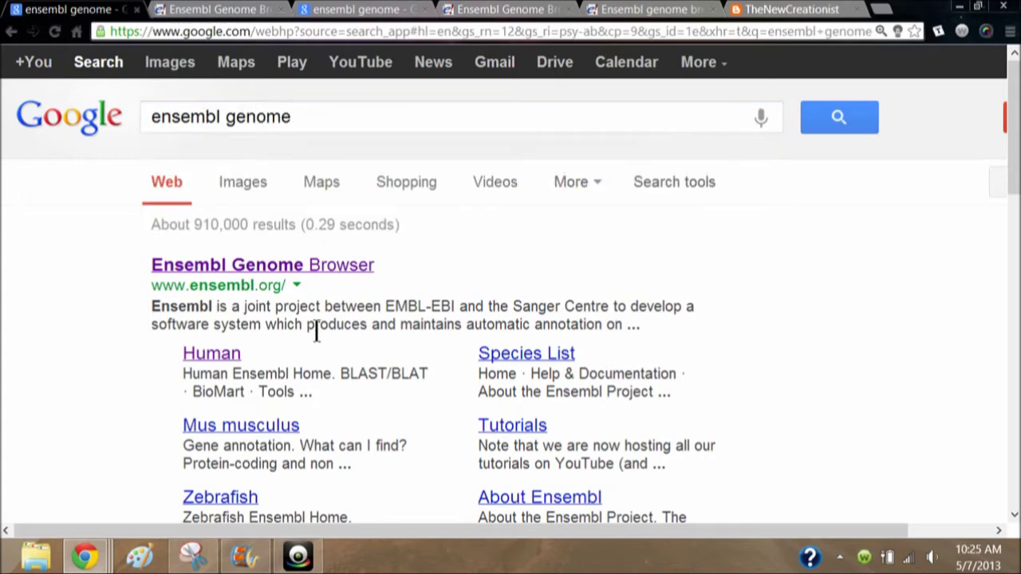
{"action": "left_click", "coordinate": [246, 272]}
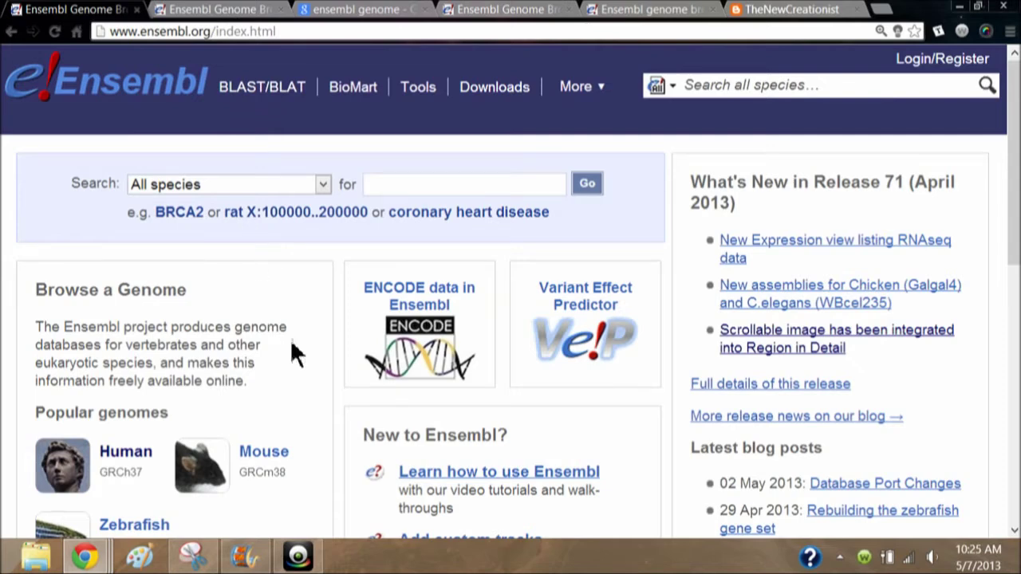
- Bookmark the Ensembl home page in the Bookmarks bar folder and open the Human genome page
{"action": "scroll", "coordinate": [276, 330], "scroll_direction": "down", "scroll_amount": 7}
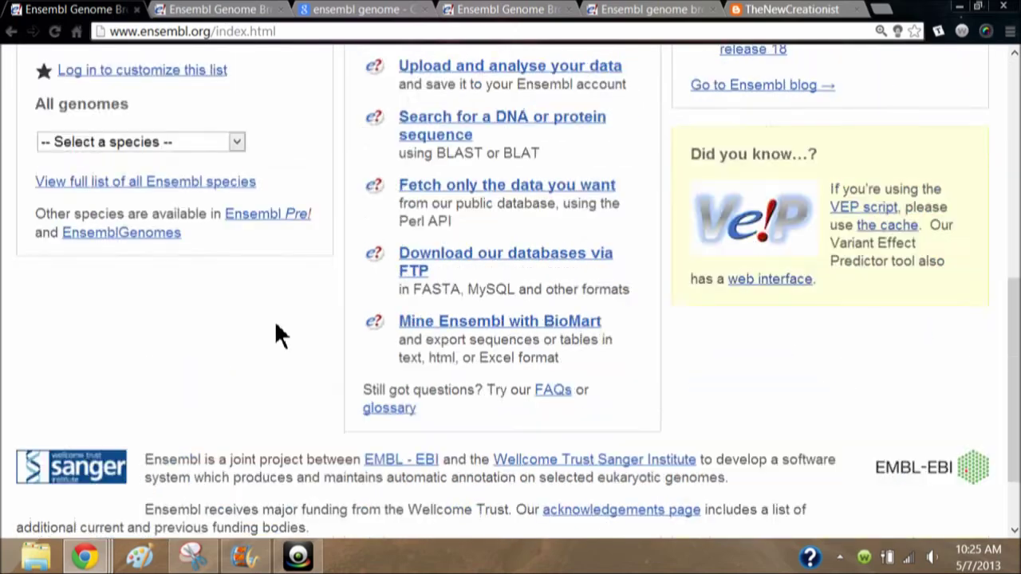
{"action": "scroll", "coordinate": [239, 337], "scroll_direction": "down", "scroll_amount": 2}
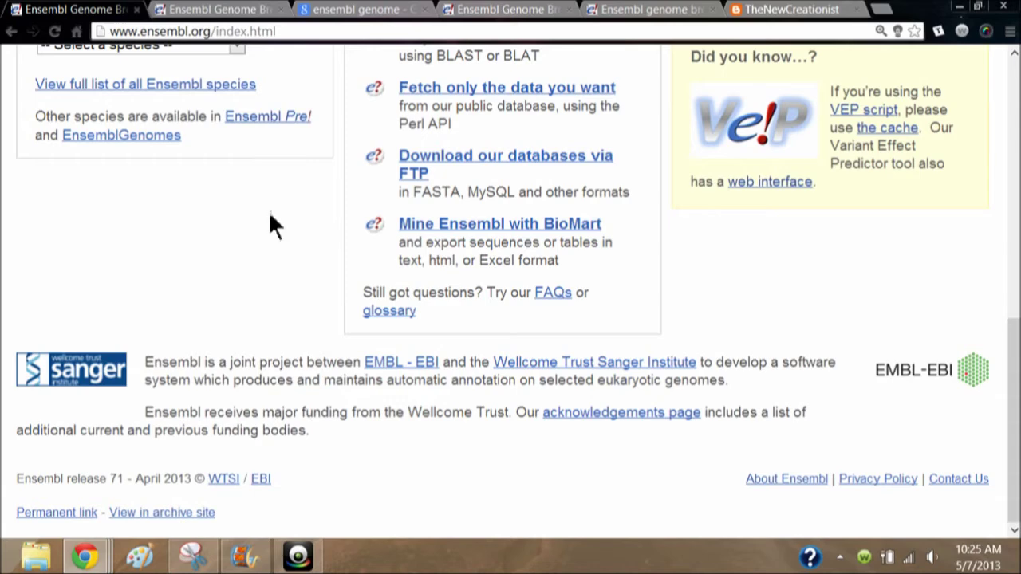
{"action": "scroll", "coordinate": [268, 224], "scroll_direction": "up", "scroll_amount": 3}
{"action": "scroll", "coordinate": [269, 216], "scroll_direction": "up", "scroll_amount": 5}
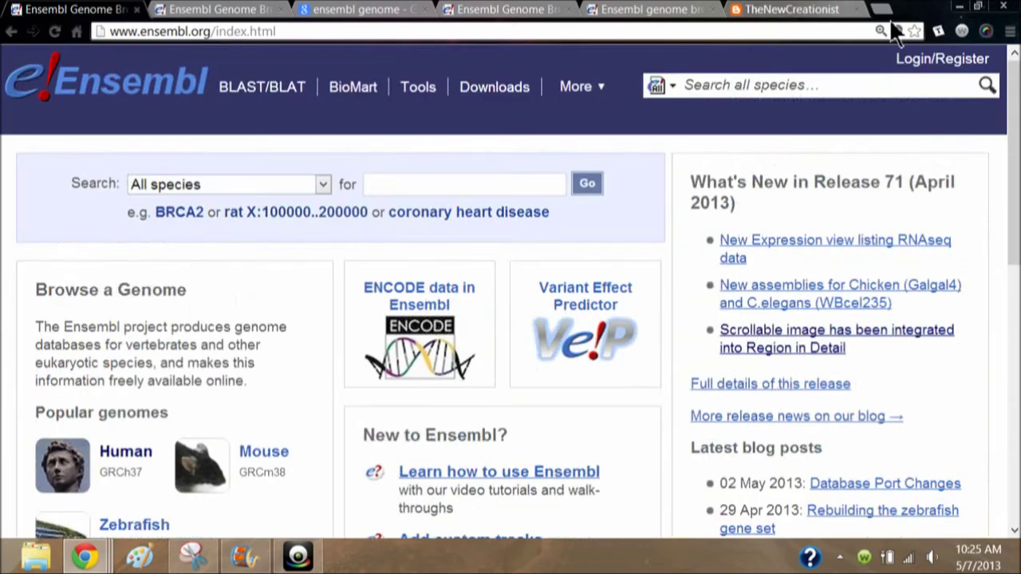
{"action": "left_click", "coordinate": [916, 33]}
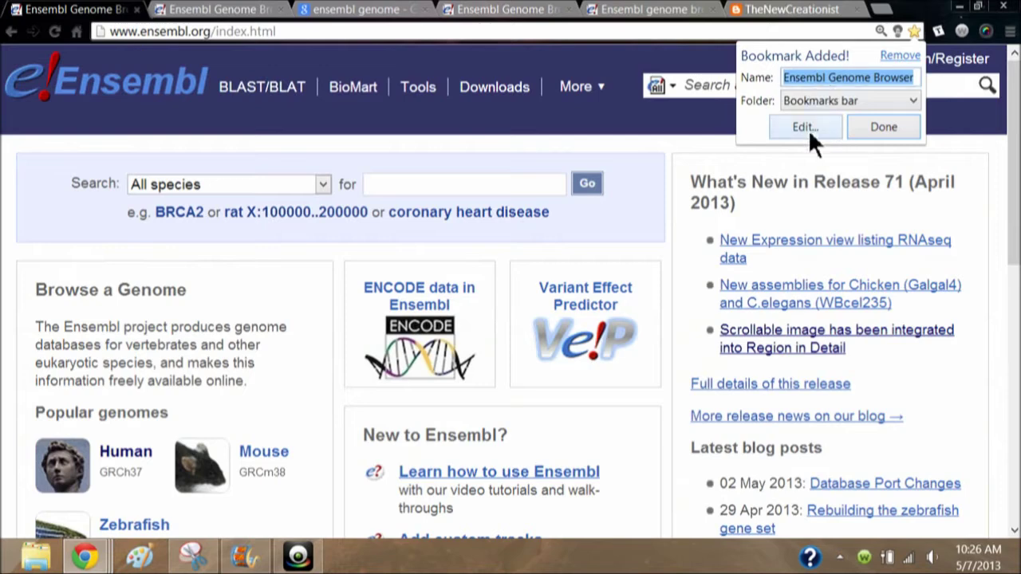
{"action": "left_click", "coordinate": [877, 129]}
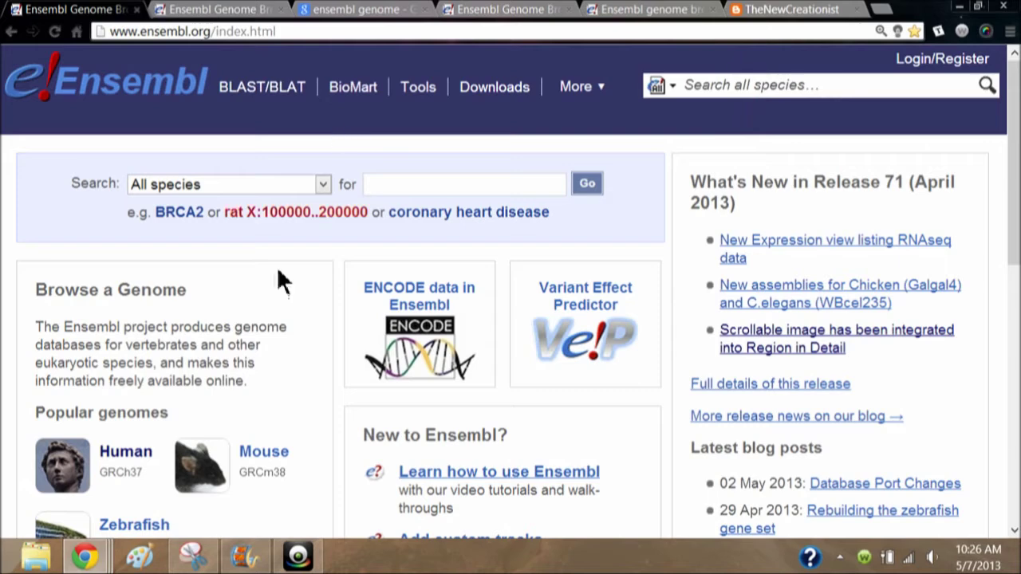
{"action": "left_click", "coordinate": [121, 462]}
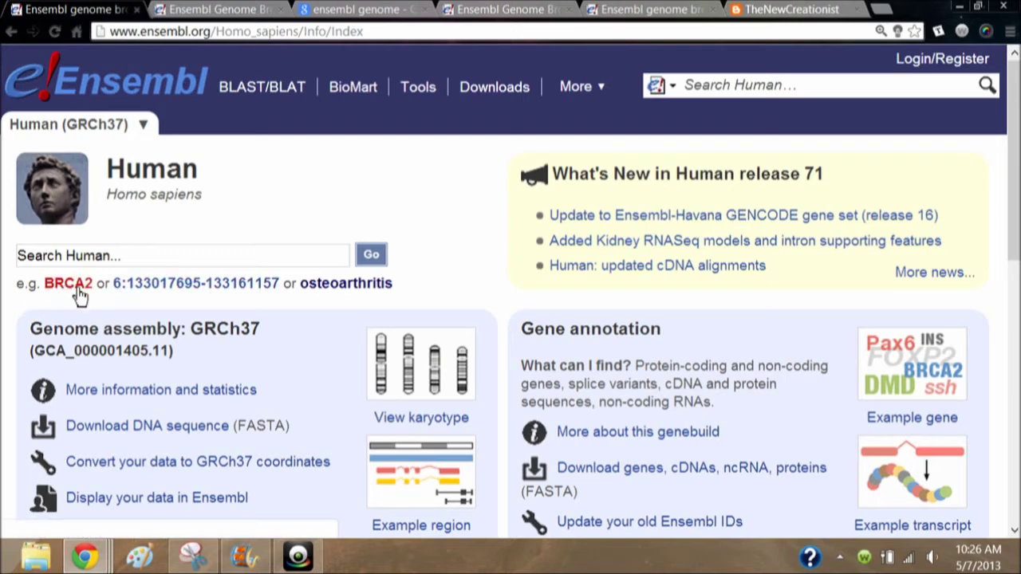
- Enter the chromosome region 1:1-100000 as a sample query in the Human search field, and clear it
{"action": "left_click", "coordinate": [67, 255]}
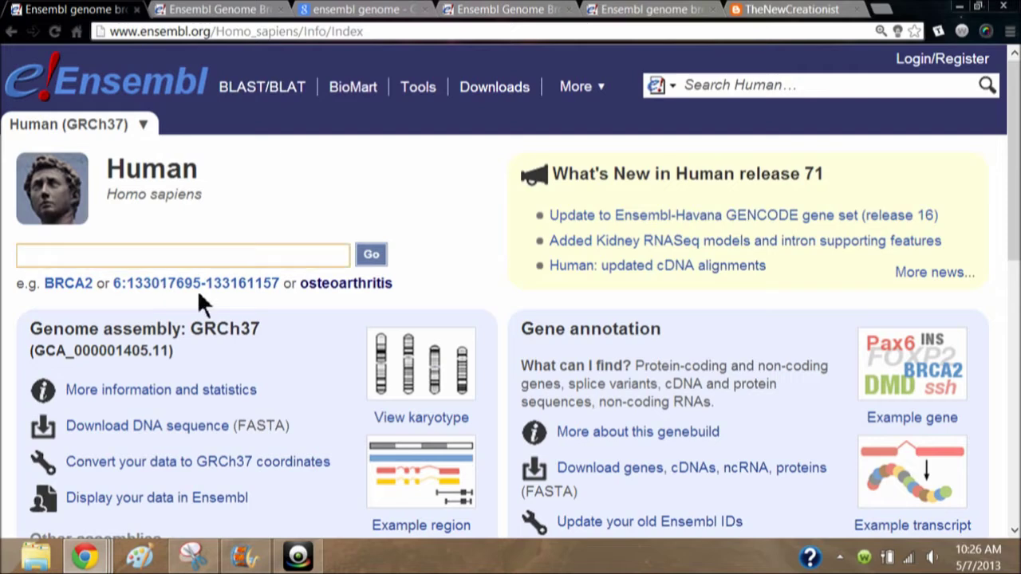
{"action": "type", "text": "1:1-100000"}
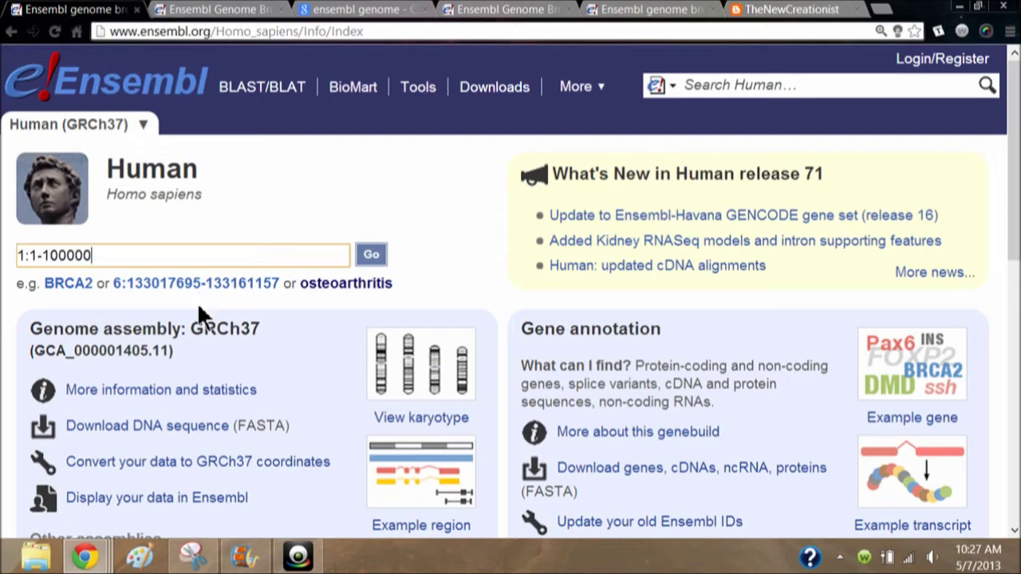
{"action": "key", "text": "BackSpace"}
{"action": "key", "text": "BackSpace"}
{"action": "key", "text": "BackSpace"}
{"action": "key", "text": "BackSpace"}
{"action": "key", "text": "BackSpace"}
{"action": "key", "text": "BackSpace"}
{"action": "key", "text": "BackSpace"}
{"action": "key", "text": "BackSpace"}
{"action": "key", "text": "BackSpace"}
{"action": "key", "text": "BackSpace"}
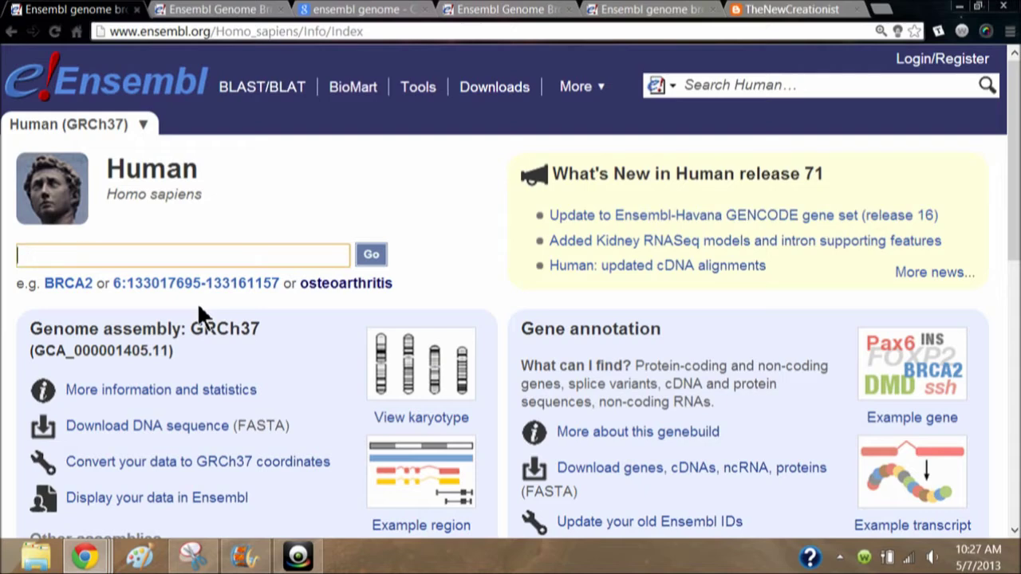
- Enter "coronary heart disease" as a sample query in the Human search field, and erase it
{"action": "type", "text": "coronary hea"}
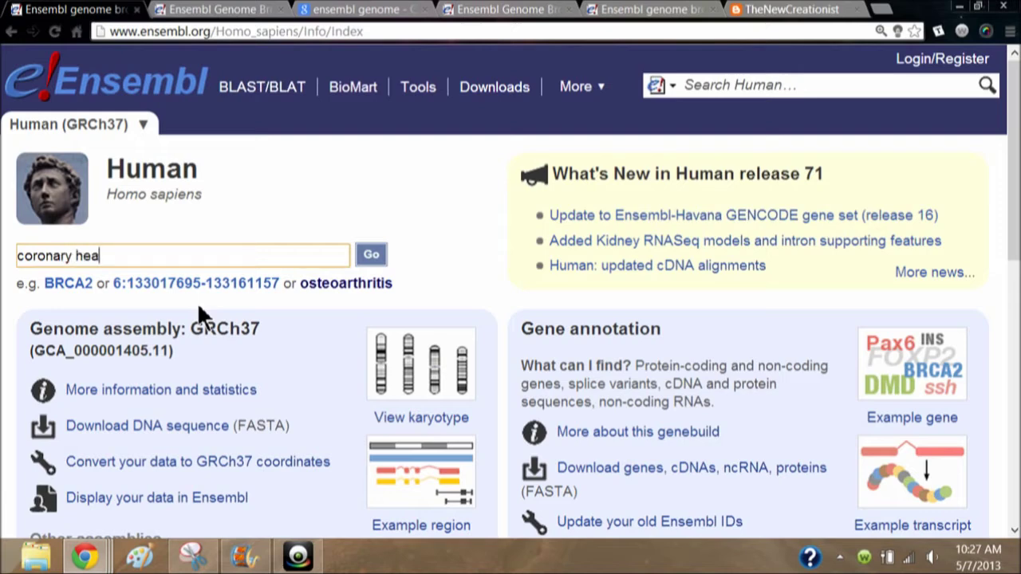
{"action": "type", "text": "rt disease"}
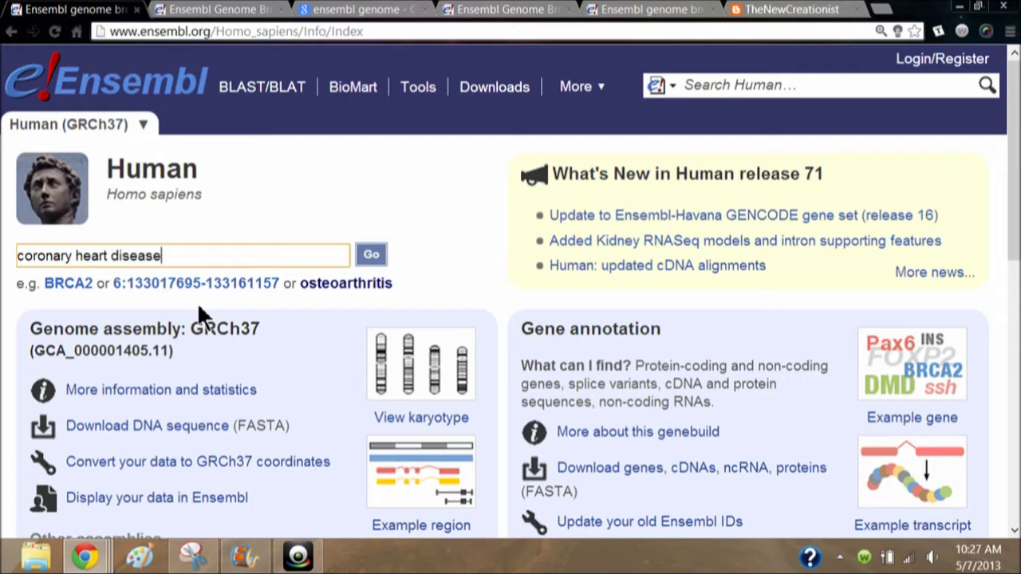
{"action": "key", "text": "BackSpace"}
{"action": "key", "text": "BackSpace"}
{"action": "key", "text": "BackSpace"}
{"action": "key", "text": "BackSpace"}
{"action": "key", "text": "BackSpace"}
{"action": "key", "text": "BackSpace"}
{"action": "key", "text": "BackSpace"}
{"action": "key", "text": "BackSpace"}
{"action": "key", "text": "BackSpace"}
{"action": "key", "text": "BackSpace"}
{"action": "key", "text": "BackSpace"}
{"action": "key", "text": "BackSpace"}
{"action": "key", "text": "BackSpace"}
{"action": "key", "text": "BackSpace"}
{"action": "key", "text": "BackSpace"}
{"action": "key", "text": "BackSpace"}
{"action": "key", "text": "BackSpace"}
{"action": "key", "text": "BackSpace"}
{"action": "key", "text": "BackSpace"}
{"action": "key", "text": "BackSpace"}
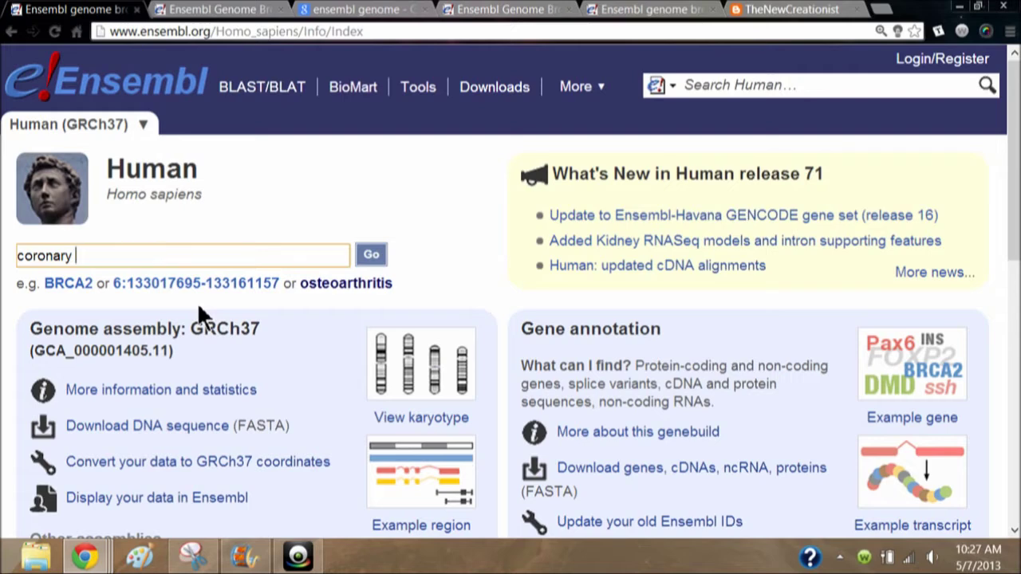
- Try "diabetes" and "glaucoma" as sample disease queries in the Human search field, erasing each one
{"action": "type", "text": "diabetes"}
{"action": "key", "text": "BackSpace"}
{"action": "key", "text": "BackSpace"}
{"action": "key", "text": "BackSpace"}
{"action": "key", "text": "BackSpace"}
{"action": "key", "text": "BackSpace"}
{"action": "key", "text": "BackSpace"}
{"action": "key", "text": "BackSpace"}
{"action": "key", "text": "BackSpace"}
{"action": "type", "text": "glaucoma"}
{"action": "key", "text": "BackSpace"}
{"action": "key", "text": "BackSpace"}
{"action": "key", "text": "BackSpace"}
{"action": "key", "text": "BackSpace"}
{"action": "key", "text": "BackSpace"}
{"action": "key", "text": "BackSpace"}
{"action": "key", "text": "BackSpace"}
{"action": "key", "text": "BackSpace"}
- Run the example search for osteoarthritis and list the matching human genes in detail
{"action": "left_click", "coordinate": [336, 288]}
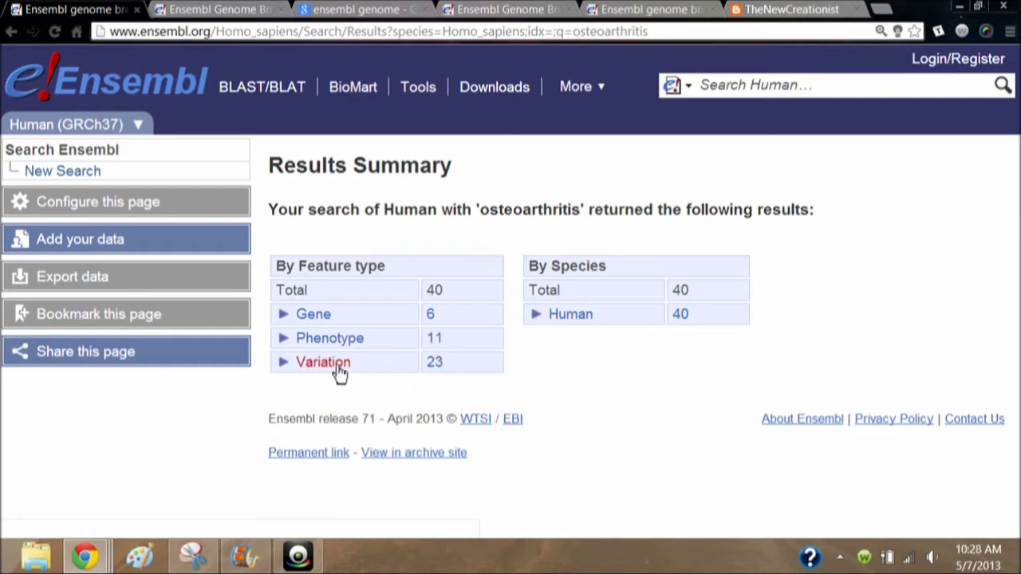
{"action": "left_click", "coordinate": [314, 314]}
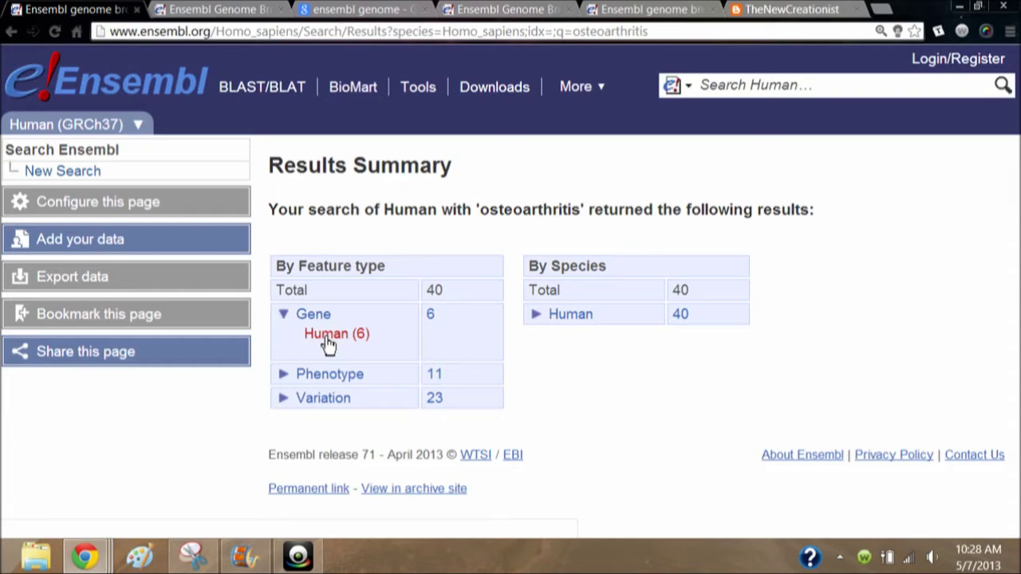
{"action": "left_click", "coordinate": [330, 344]}
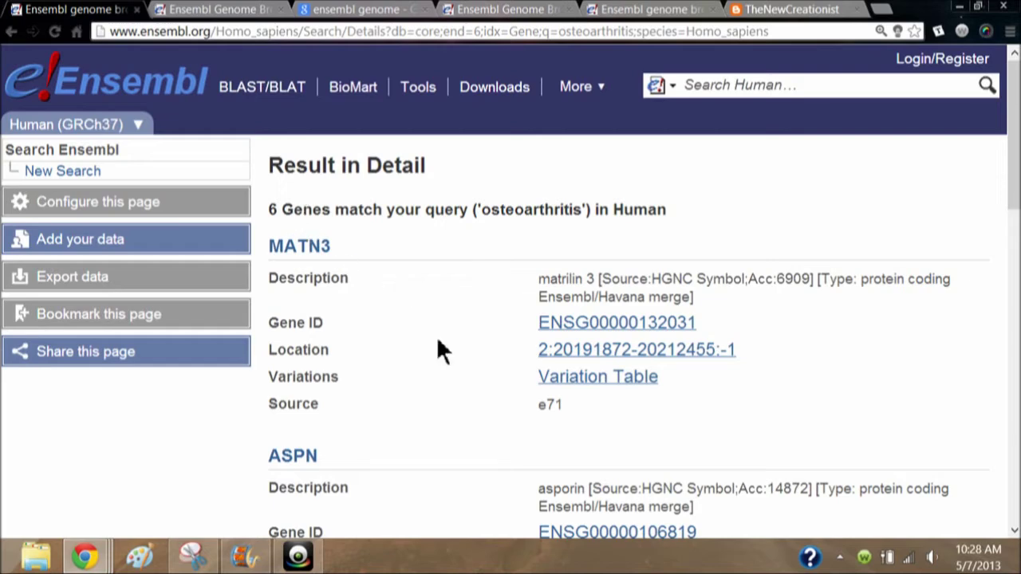
- Open the MATN3 gene page from the results and review its transcript table and gene summary
{"action": "left_click", "coordinate": [302, 250]}
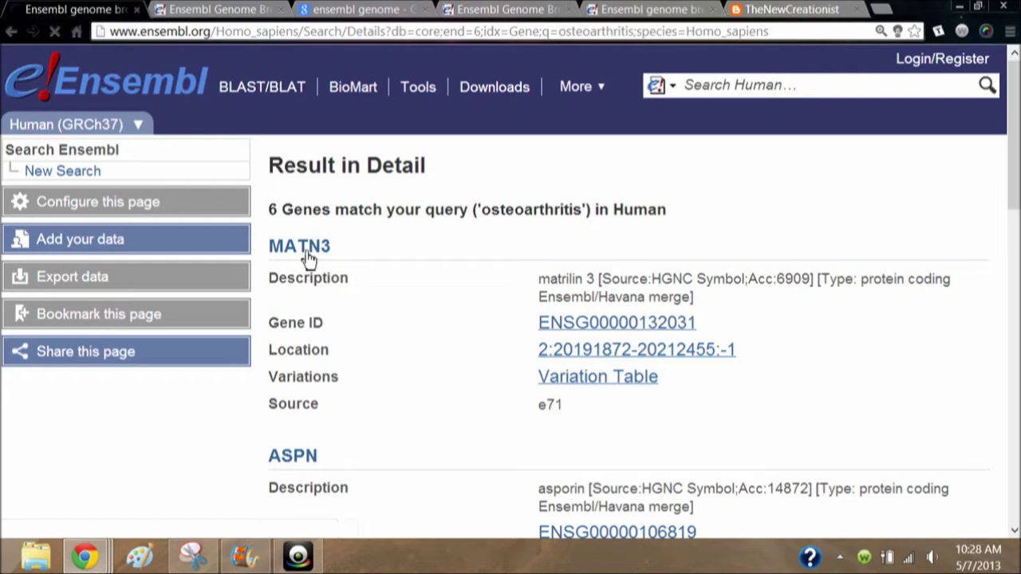
{"action": "left_click", "coordinate": [600, 325]}
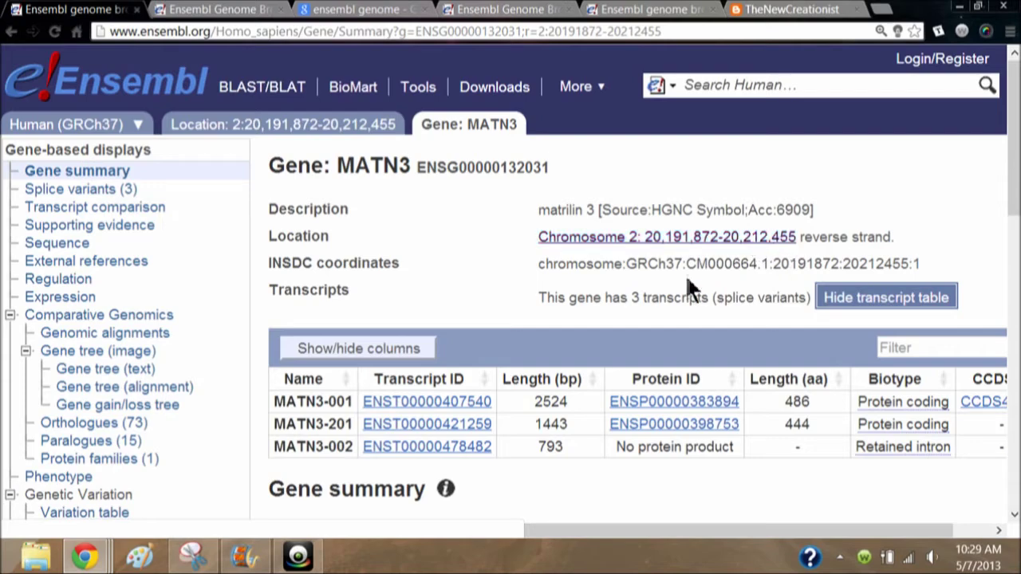
{"action": "scroll", "coordinate": [423, 275], "scroll_direction": "down", "scroll_amount": 3}
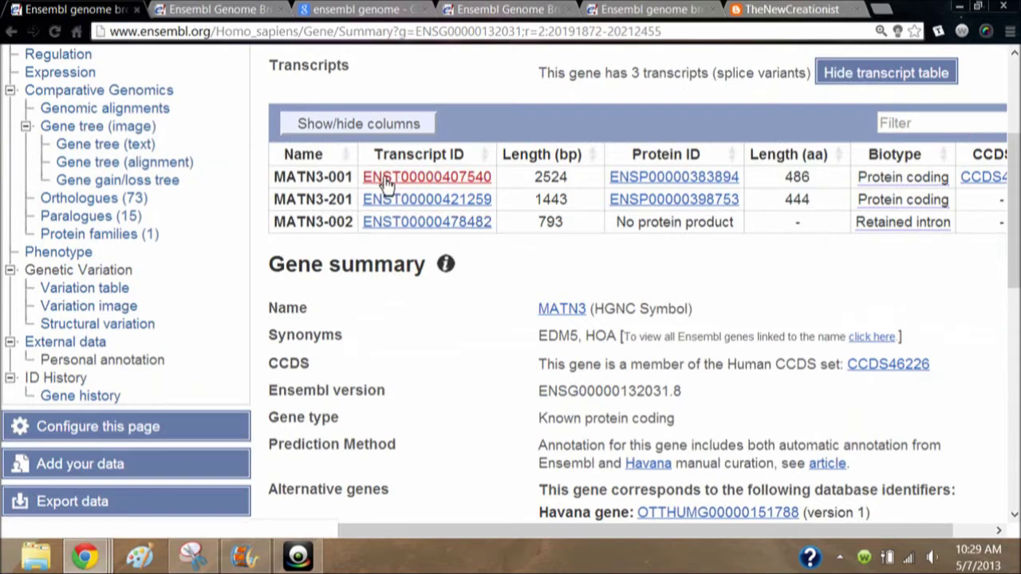
{"action": "scroll", "coordinate": [384, 182], "scroll_direction": "up", "scroll_amount": 3}
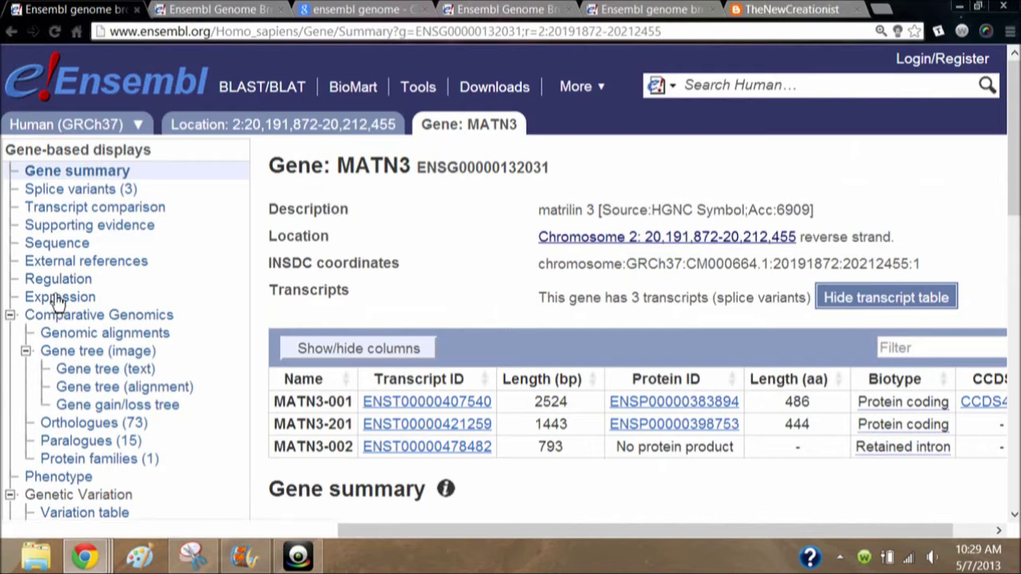
- Open the orthologues of MATN3 and show the details for the Primates species set
{"action": "left_click", "coordinate": [64, 429]}
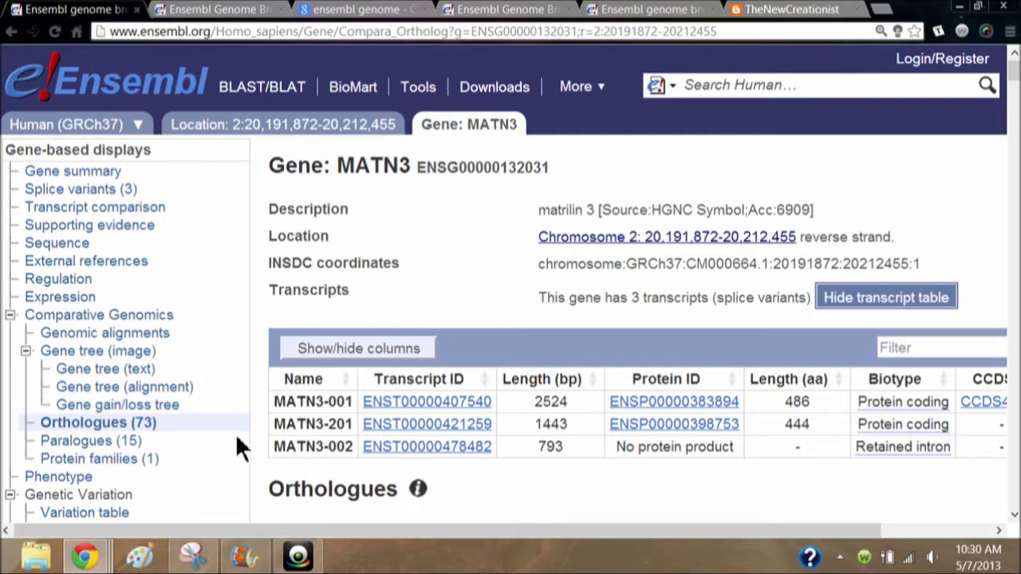
{"action": "scroll", "coordinate": [235, 433], "scroll_direction": "down", "scroll_amount": 3}
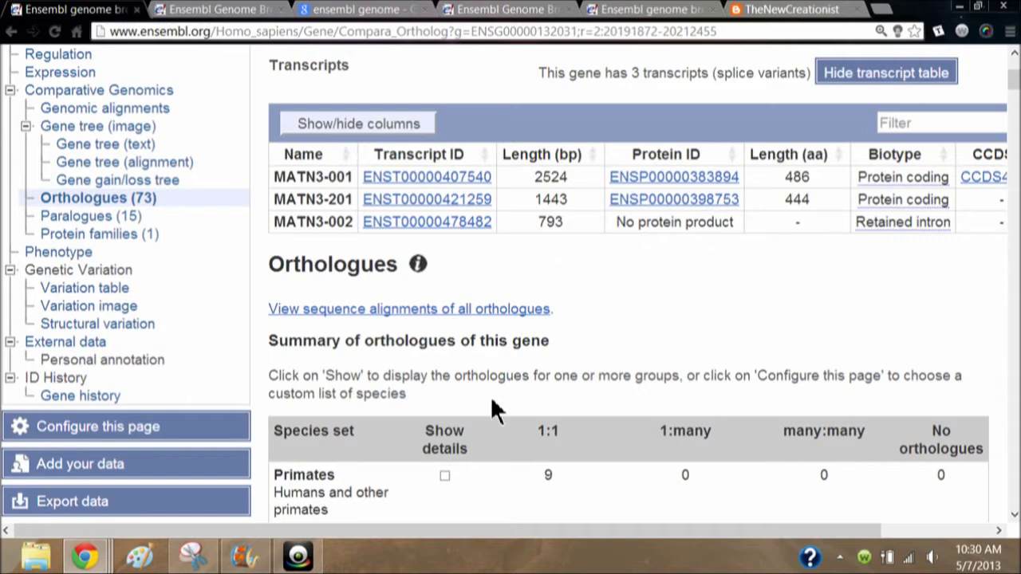
{"action": "scroll", "coordinate": [492, 403], "scroll_direction": "down", "scroll_amount": 3}
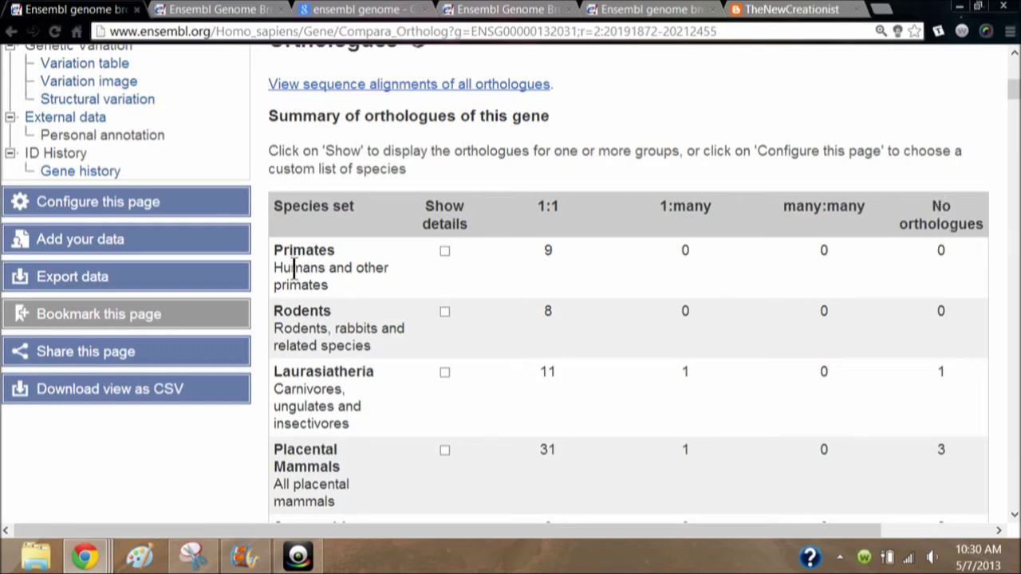
{"action": "left_click", "coordinate": [445, 251]}
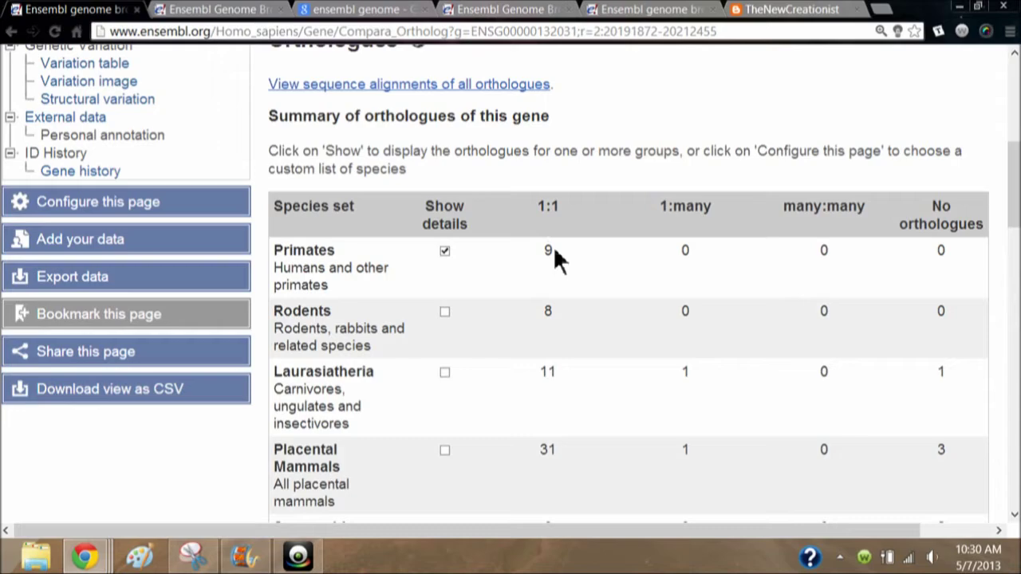
{"action": "scroll", "coordinate": [511, 255], "scroll_direction": "up", "scroll_amount": 6}
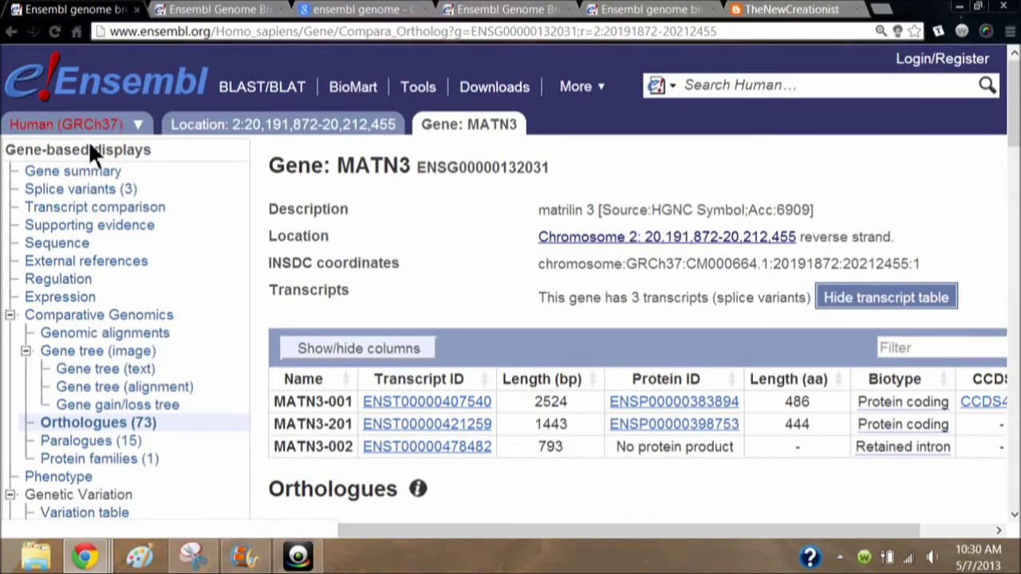
{"action": "scroll", "coordinate": [350, 365], "scroll_direction": "down", "scroll_amount": 2}
{"action": "scroll", "coordinate": [348, 359], "scroll_direction": "down", "scroll_amount": 2}
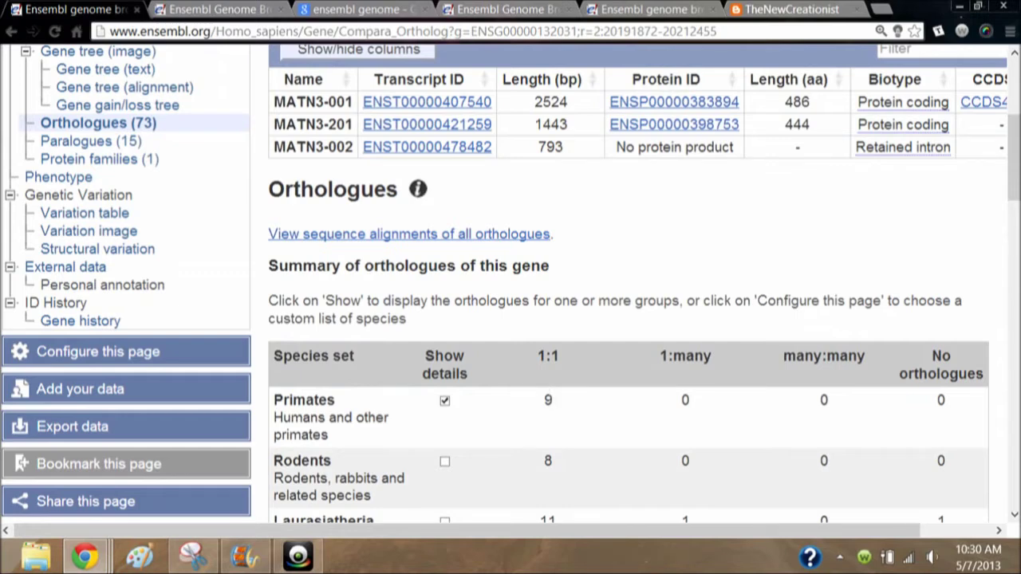
{"action": "left_click", "coordinate": [298, 556]}
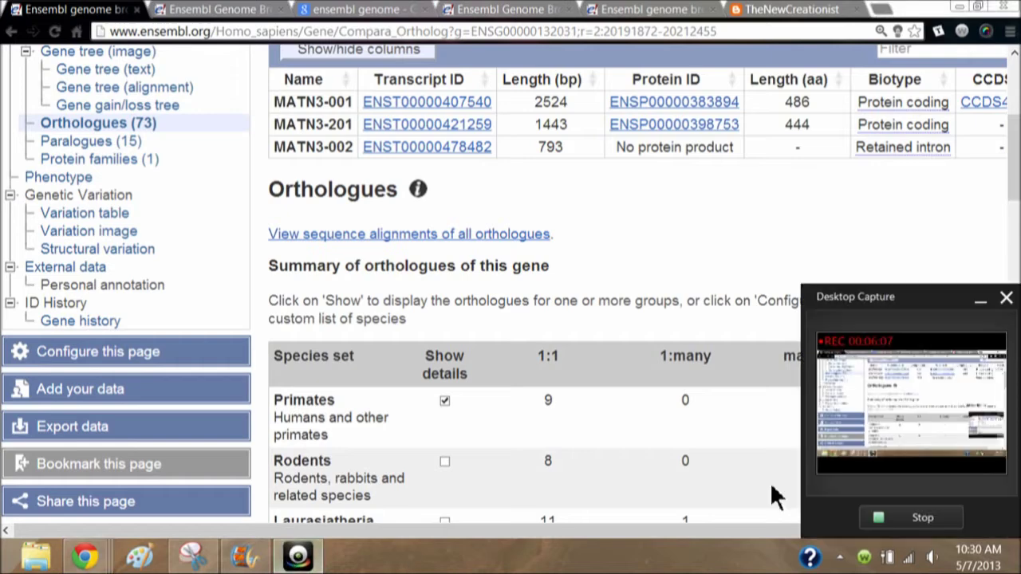
{"action": "left_click", "coordinate": [873, 519]}
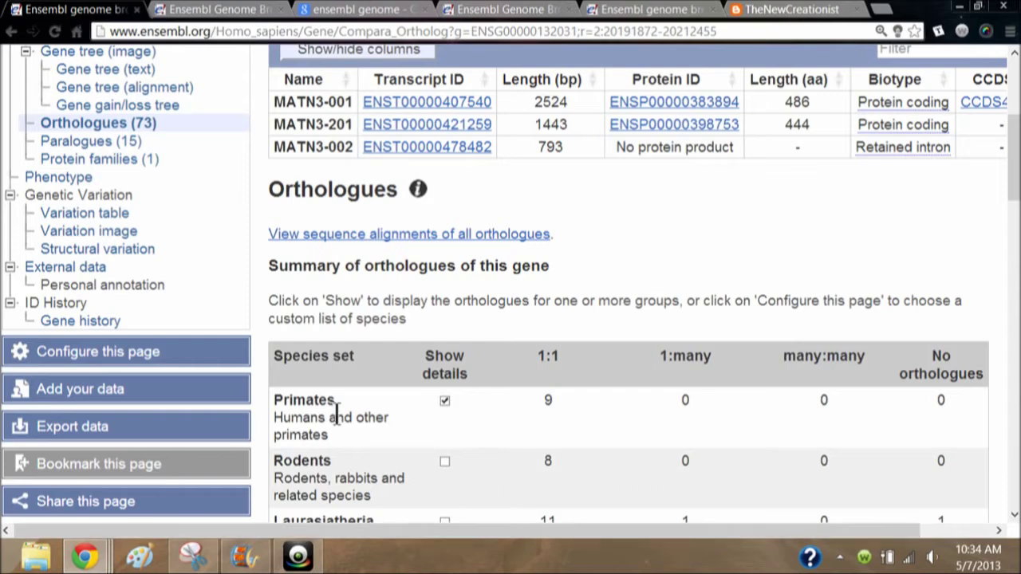
- Examine the Target %id and Query %id values of the primates in the Selected orthologues table
{"action": "left_click_drag", "start_coordinate": [417, 530], "coordinate": [657, 521]}
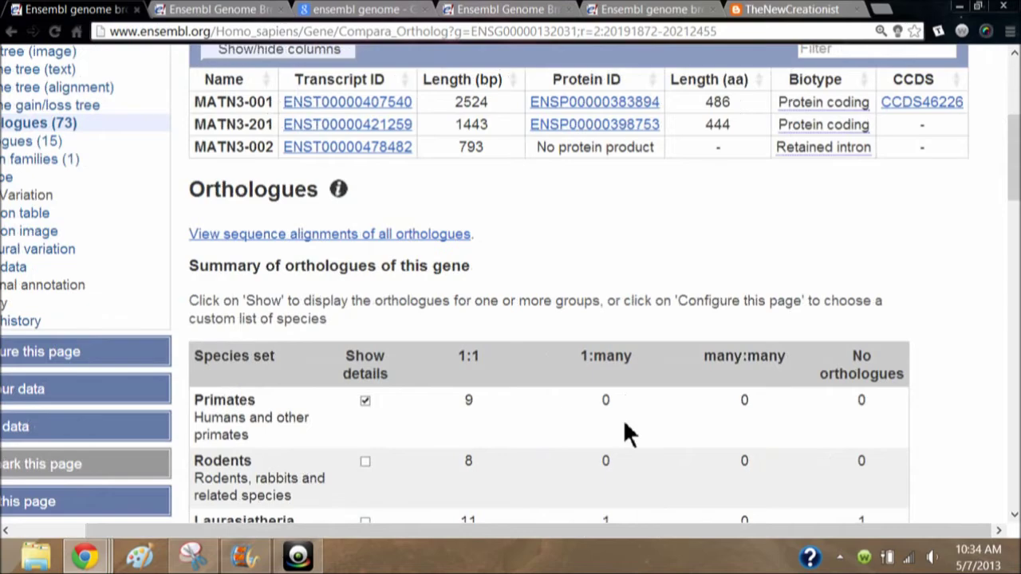
{"action": "scroll", "coordinate": [600, 418], "scroll_direction": "down", "scroll_amount": 5}
{"action": "scroll", "coordinate": [600, 419], "scroll_direction": "down", "scroll_amount": 4}
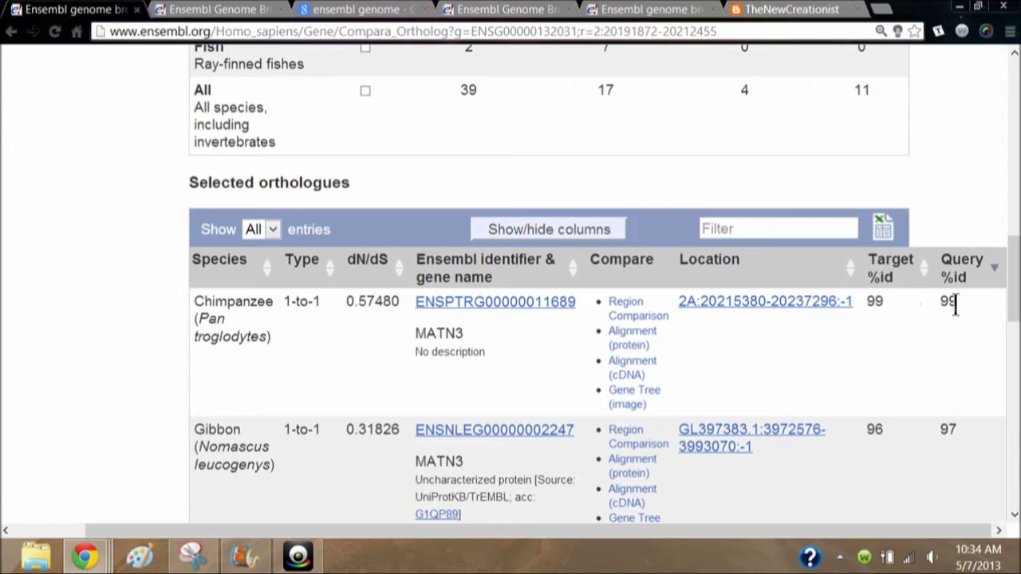
{"action": "scroll", "coordinate": [958, 447], "scroll_direction": "down", "scroll_amount": 1}
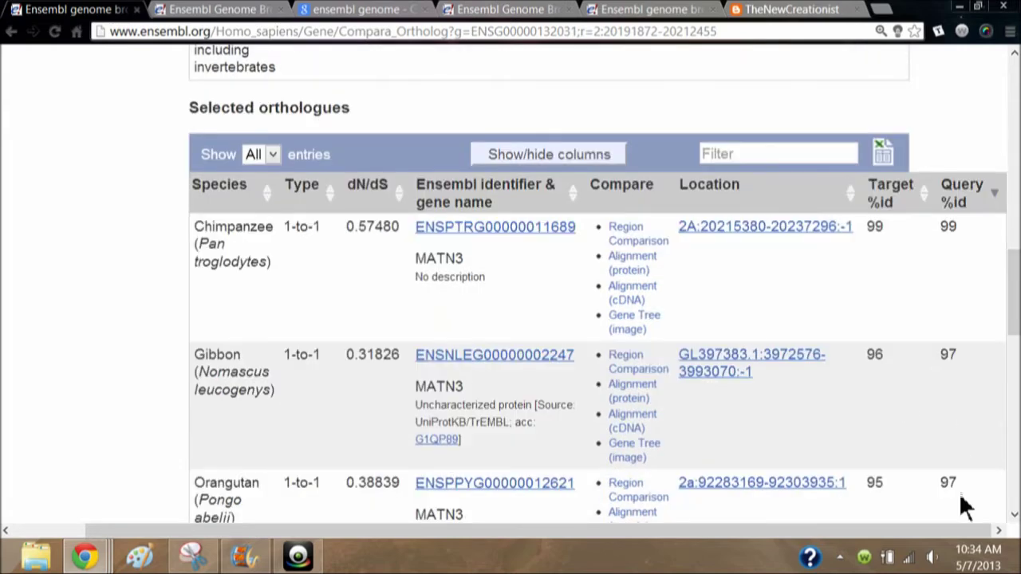
- Compare the Query %id values of the primate orthologues from chimpanzee down to mouse lemur
{"action": "scroll", "coordinate": [958, 463], "scroll_direction": "down", "scroll_amount": 1}
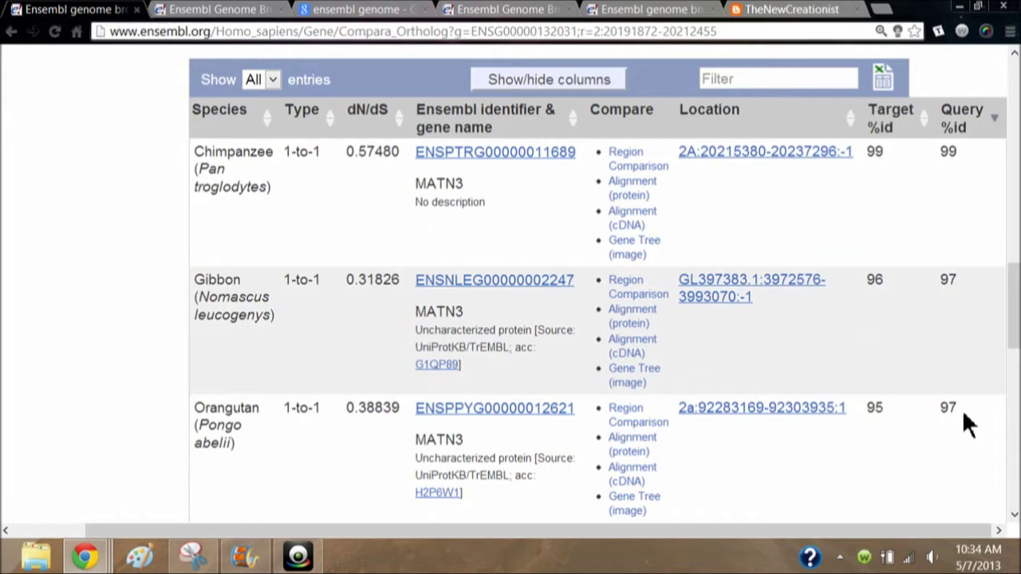
{"action": "scroll", "coordinate": [963, 414], "scroll_direction": "down", "scroll_amount": 2}
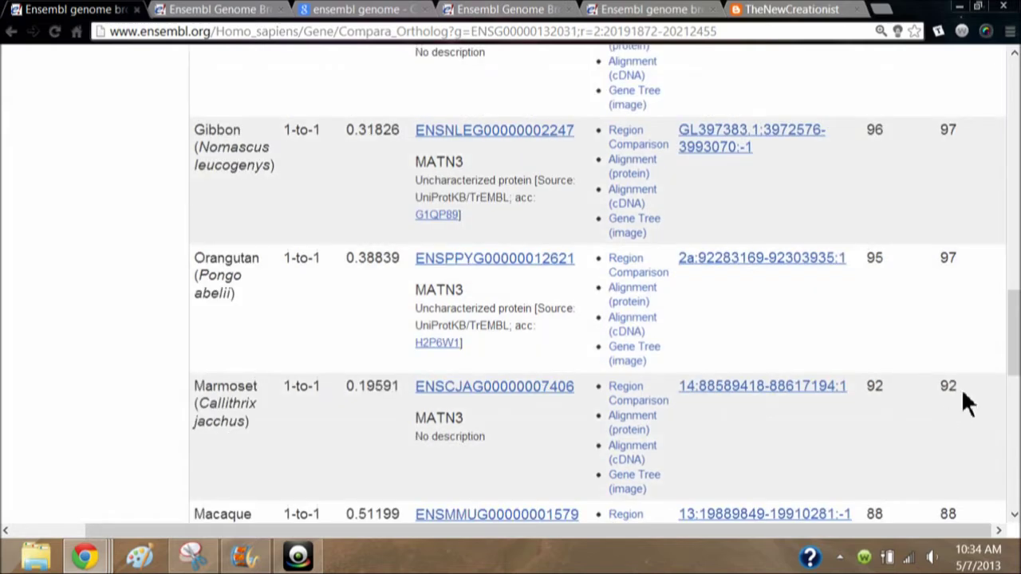
{"action": "scroll", "coordinate": [961, 391], "scroll_direction": "down", "scroll_amount": 1}
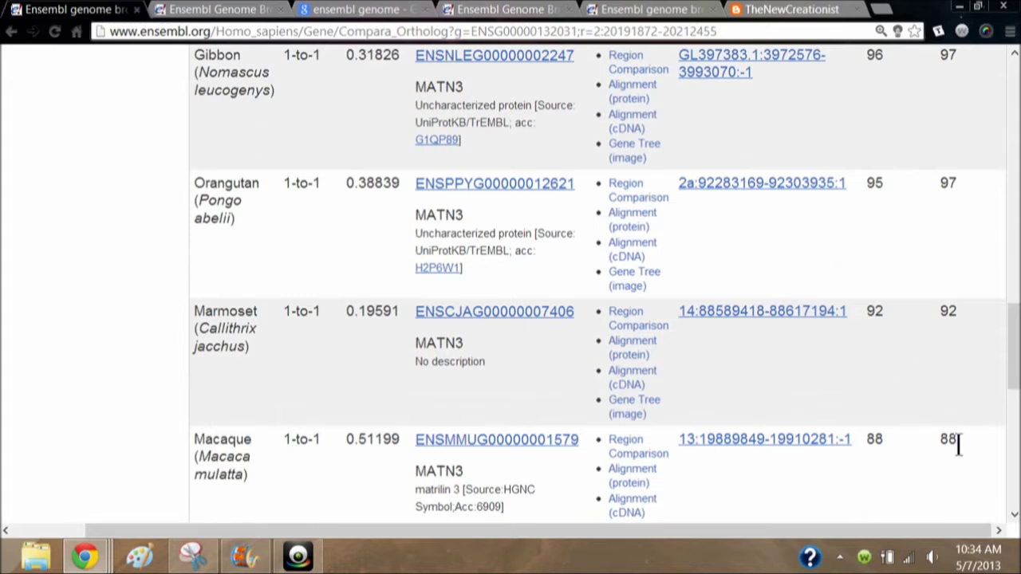
{"action": "scroll", "coordinate": [959, 445], "scroll_direction": "down", "scroll_amount": 2}
{"action": "scroll", "coordinate": [958, 445], "scroll_direction": "down", "scroll_amount": 2}
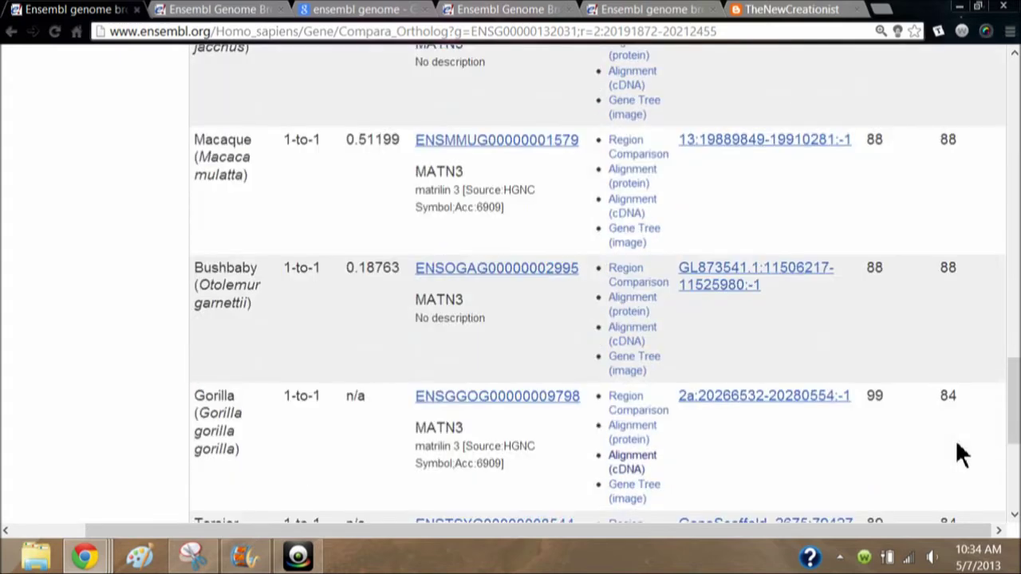
{"action": "scroll", "coordinate": [965, 408], "scroll_direction": "down", "scroll_amount": 1}
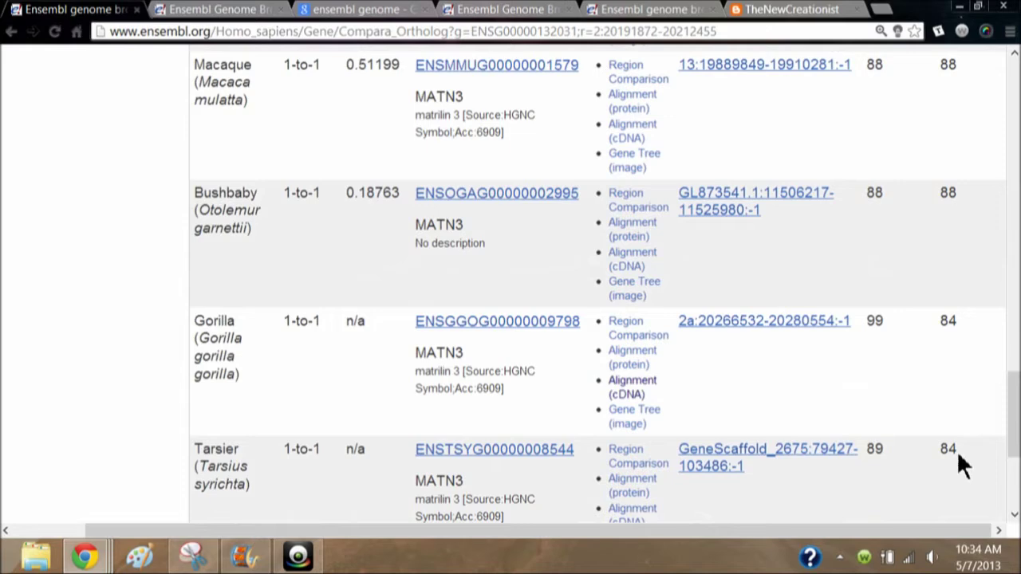
{"action": "scroll", "coordinate": [959, 456], "scroll_direction": "down", "scroll_amount": 1}
{"action": "scroll", "coordinate": [961, 465], "scroll_direction": "down", "scroll_amount": 2}
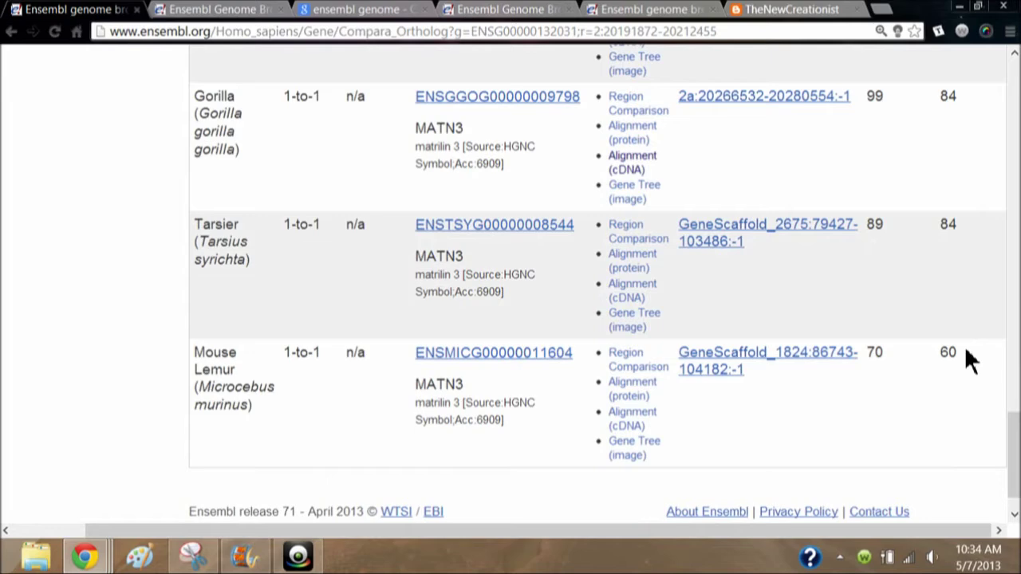
{"action": "scroll", "coordinate": [965, 352], "scroll_direction": "up", "scroll_amount": 15}
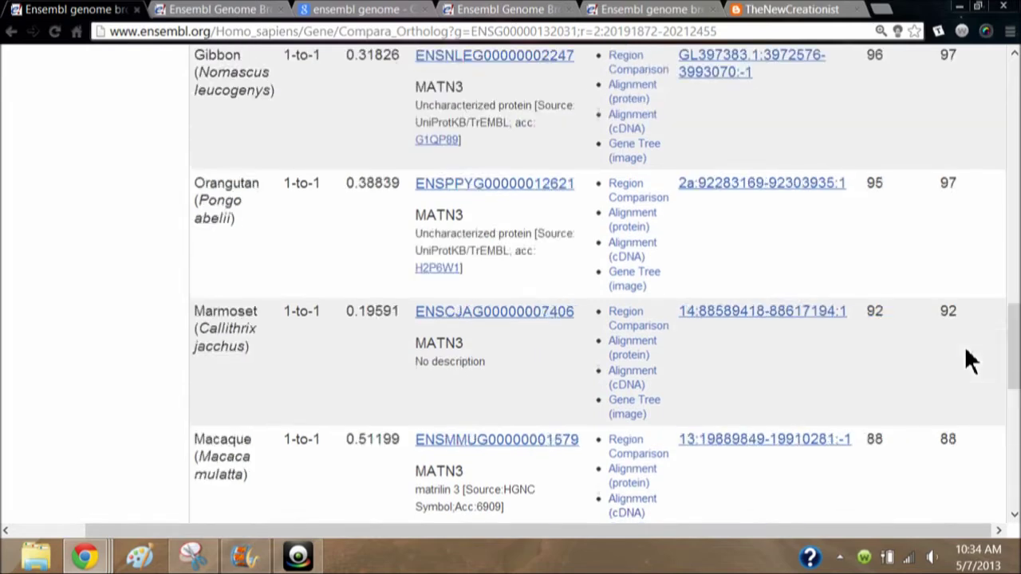
{"action": "scroll", "coordinate": [966, 352], "scroll_direction": "down", "scroll_amount": 4}
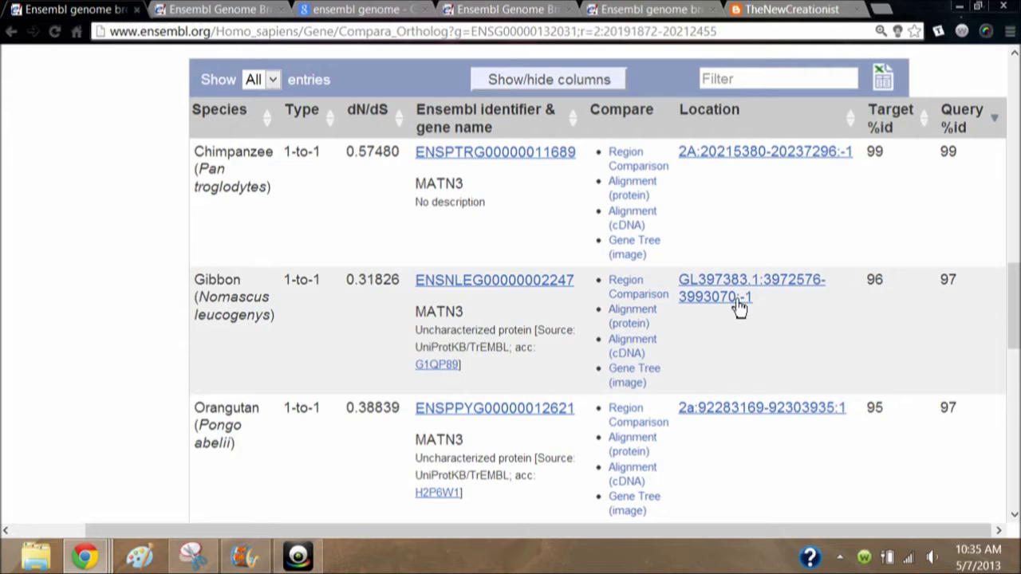
- Open the protein alignment for the mouse lemur orthologue of MATN3 and review its identity table and the start of the alignment
{"action": "scroll", "coordinate": [888, 334], "scroll_direction": "down", "scroll_amount": 10}
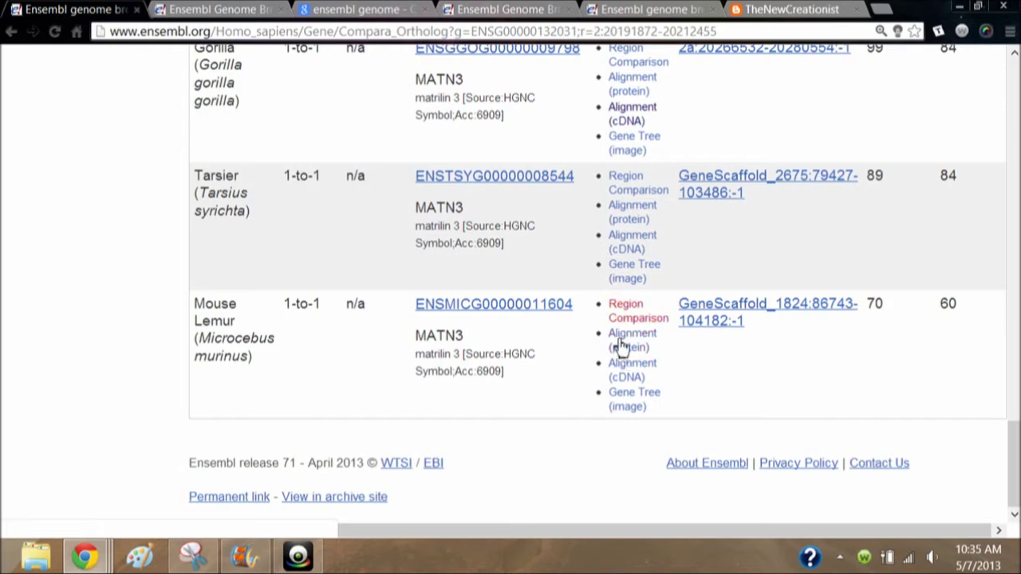
{"action": "left_click", "coordinate": [624, 358]}
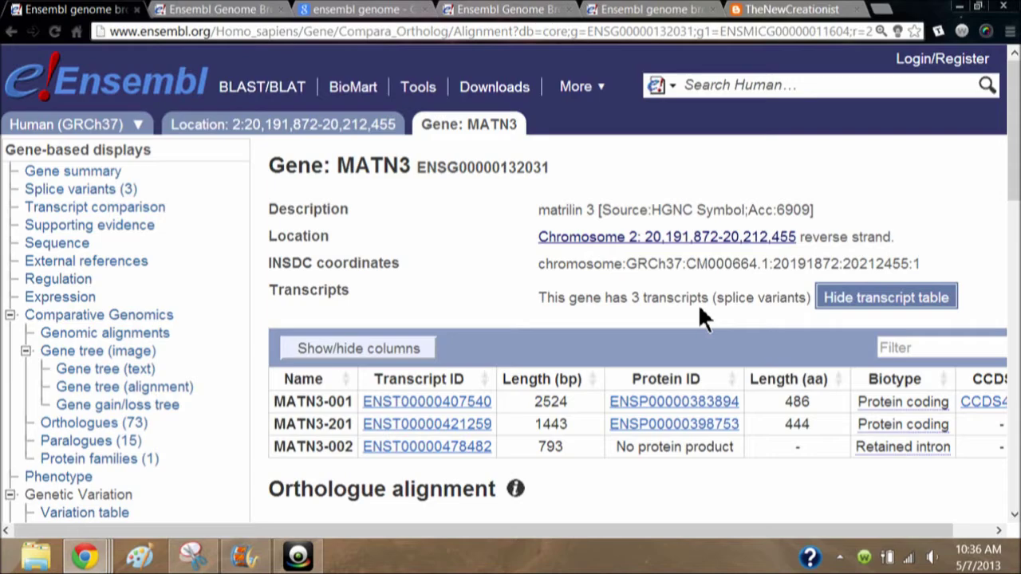
{"action": "scroll", "coordinate": [700, 311], "scroll_direction": "down", "scroll_amount": 2}
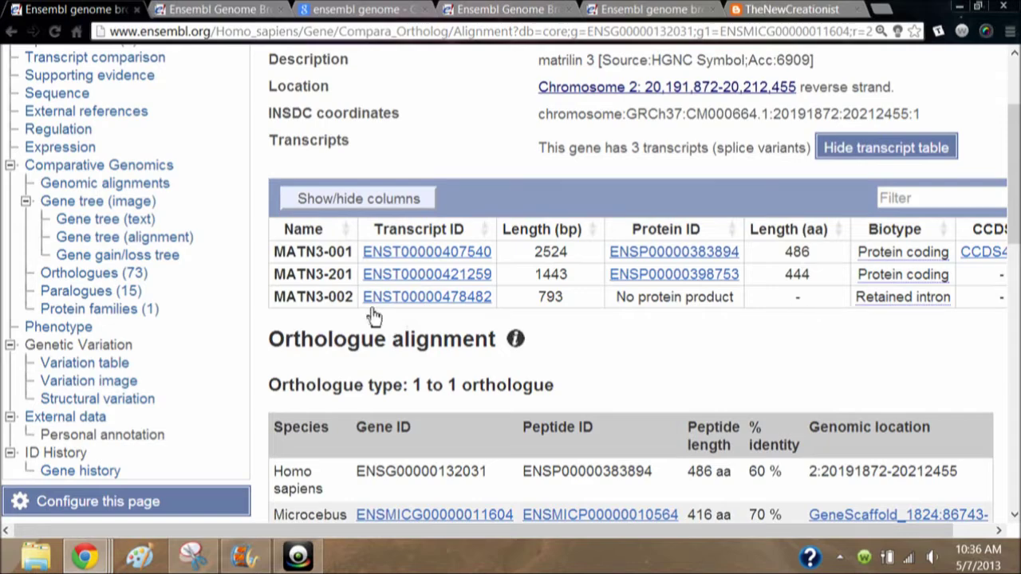
{"action": "scroll", "coordinate": [387, 319], "scroll_direction": "down", "scroll_amount": 2}
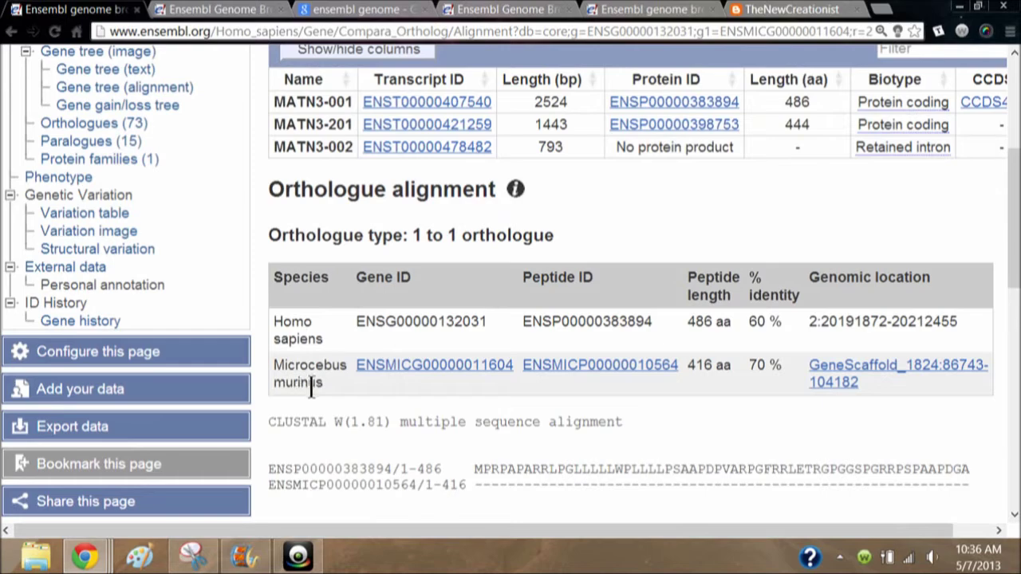
{"action": "scroll", "coordinate": [311, 391], "scroll_direction": "up", "scroll_amount": 4}
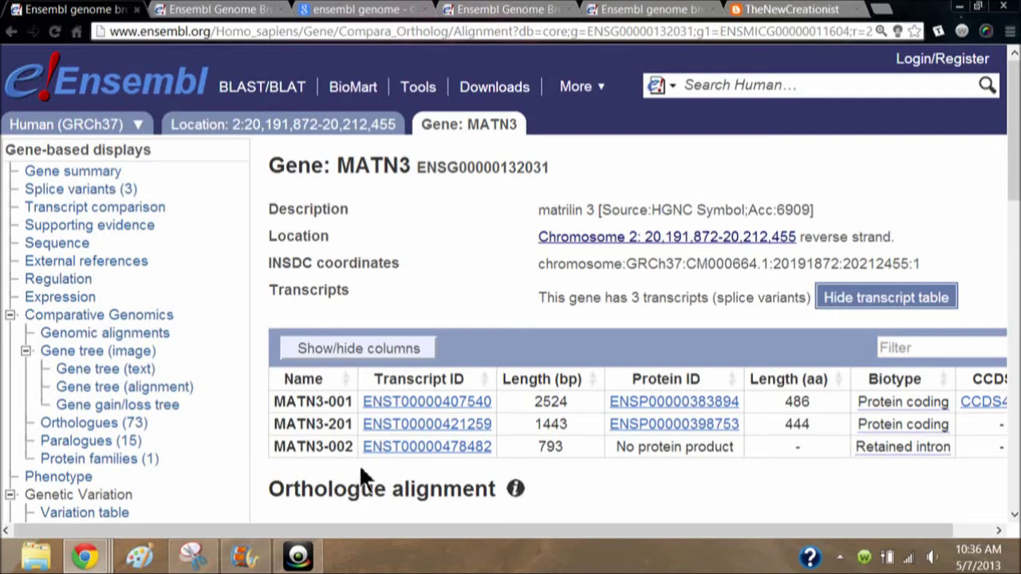
{"action": "scroll", "coordinate": [382, 463], "scroll_direction": "down", "scroll_amount": 3}
{"action": "scroll", "coordinate": [375, 449], "scroll_direction": "down", "scroll_amount": 3}
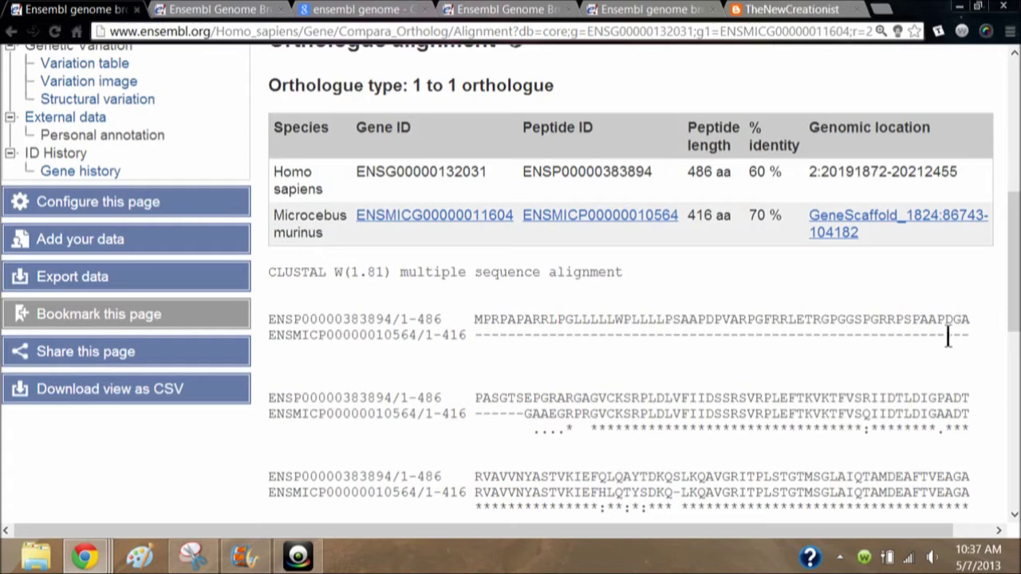
{"action": "scroll", "coordinate": [885, 358], "scroll_direction": "down", "scroll_amount": 2}
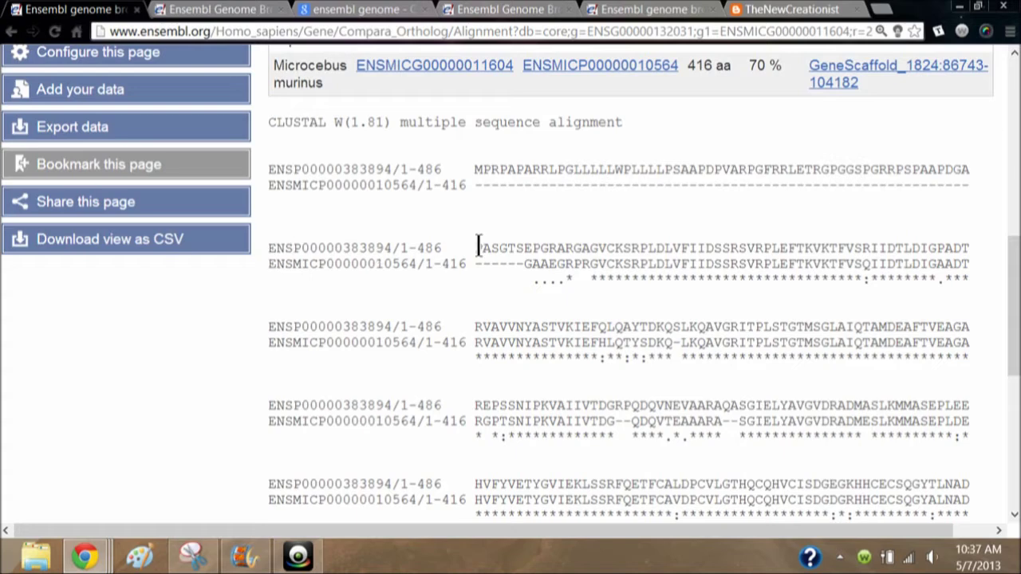
- Highlight the human sequence in the first alignment block, followed by the mouse lemur row beneath it, and clear the highlight
{"action": "left_click_drag", "start_coordinate": [328, 232], "coordinate": [541, 307]}
{"action": "left_click_drag", "start_coordinate": [270, 244], "coordinate": [938, 247]}
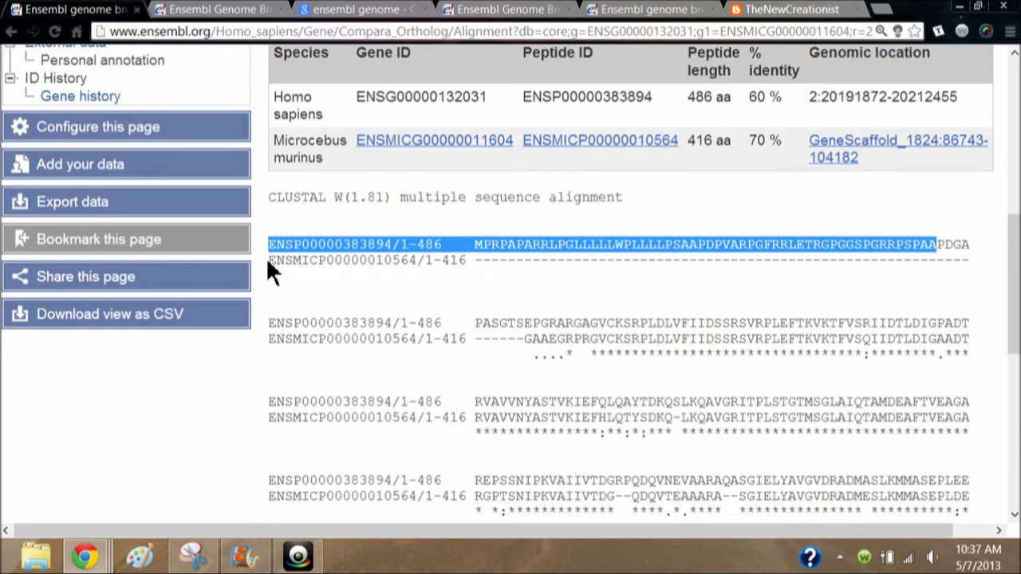
{"action": "left_click_drag", "start_coordinate": [268, 262], "coordinate": [954, 267]}
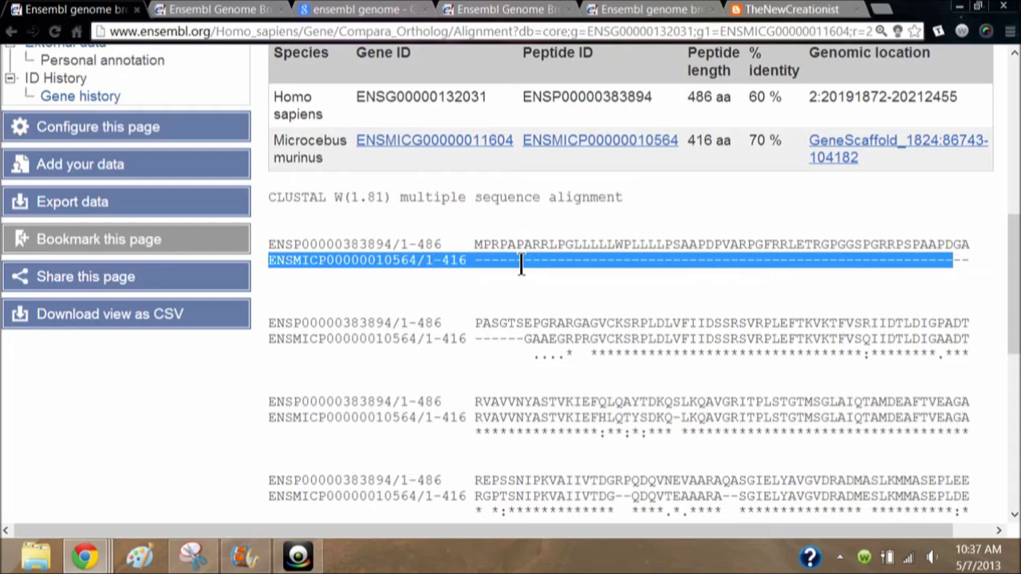
{"action": "left_click", "coordinate": [501, 289]}
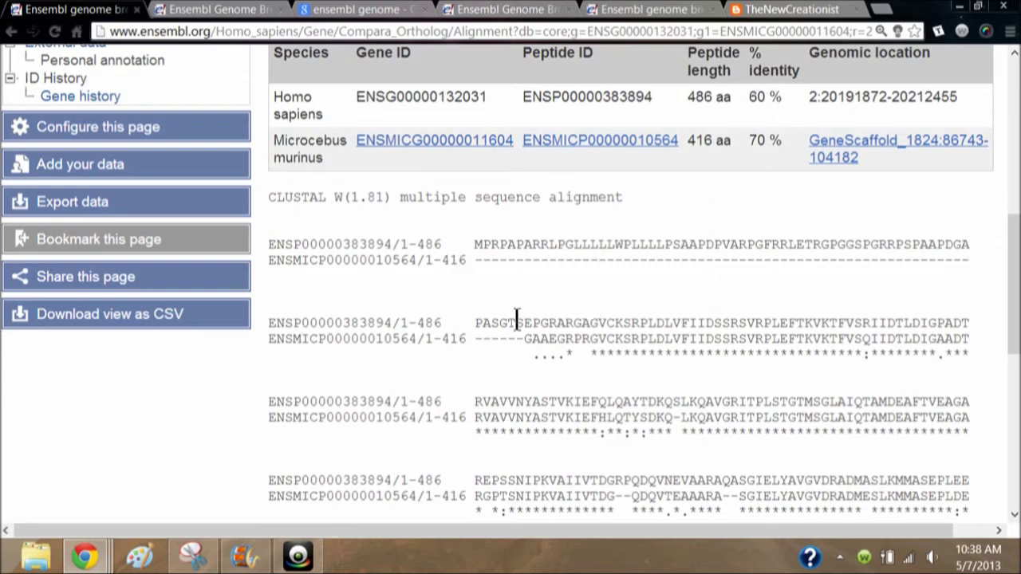
- Highlight the mouse lemur residues in the second alignment block, single out the first residue G, and check the match symbols below
{"action": "left_click_drag", "start_coordinate": [524, 339], "coordinate": [970, 340]}
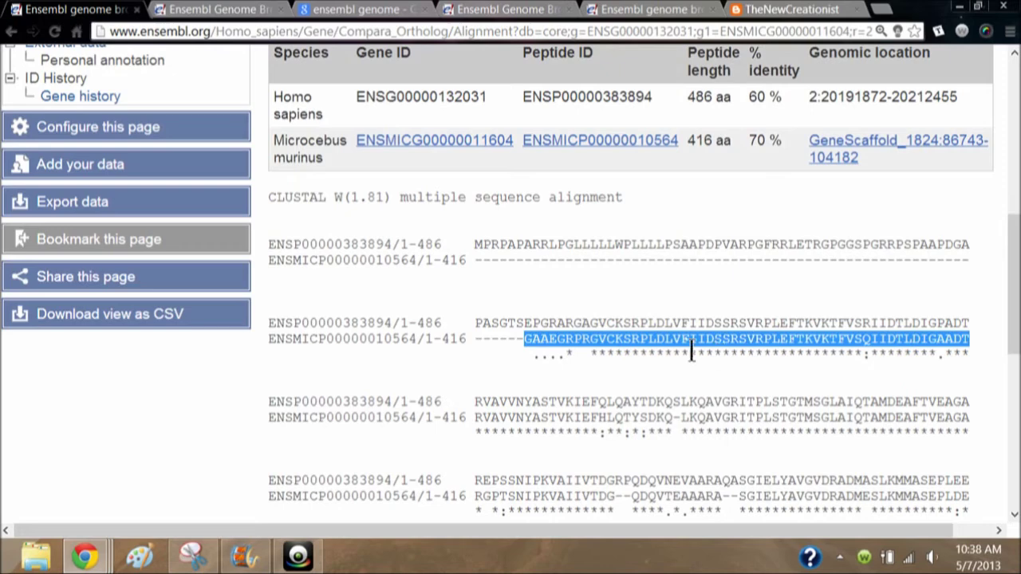
{"action": "left_click", "coordinate": [532, 338]}
{"action": "left_click_drag", "start_coordinate": [525, 323], "coordinate": [523, 339]}
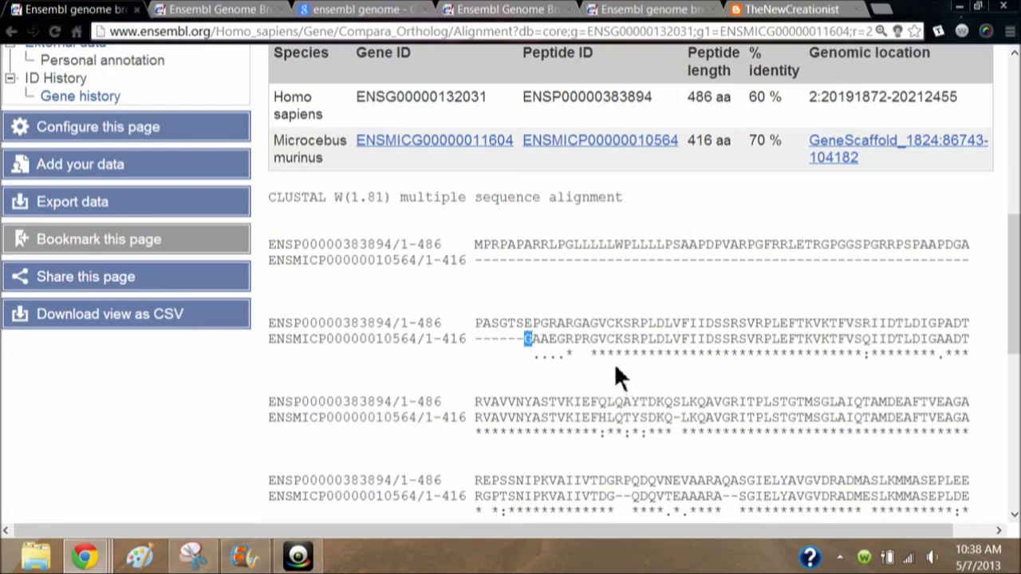
{"action": "left_click_drag", "start_coordinate": [567, 357], "coordinate": [571, 358]}
- Review the rest of the alignment and highlight the run of X residues in the mouse lemur row of the second-to-last block
{"action": "scroll", "coordinate": [612, 360], "scroll_direction": "down", "scroll_amount": 1}
{"action": "scroll", "coordinate": [612, 359], "scroll_direction": "down", "scroll_amount": 6}
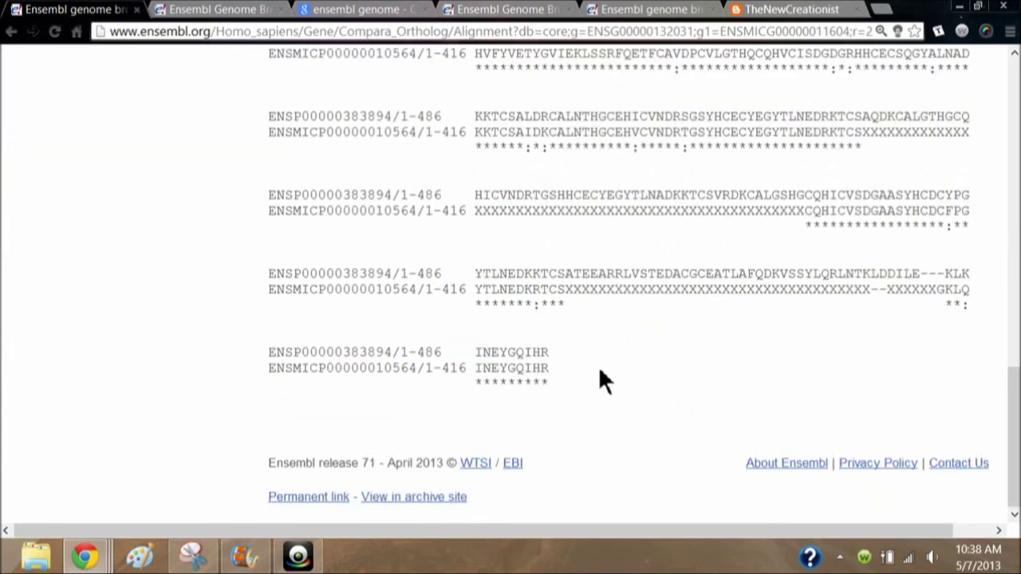
{"action": "scroll", "coordinate": [581, 351], "scroll_direction": "up", "scroll_amount": 7}
{"action": "scroll", "coordinate": [582, 355], "scroll_direction": "down", "scroll_amount": 7}
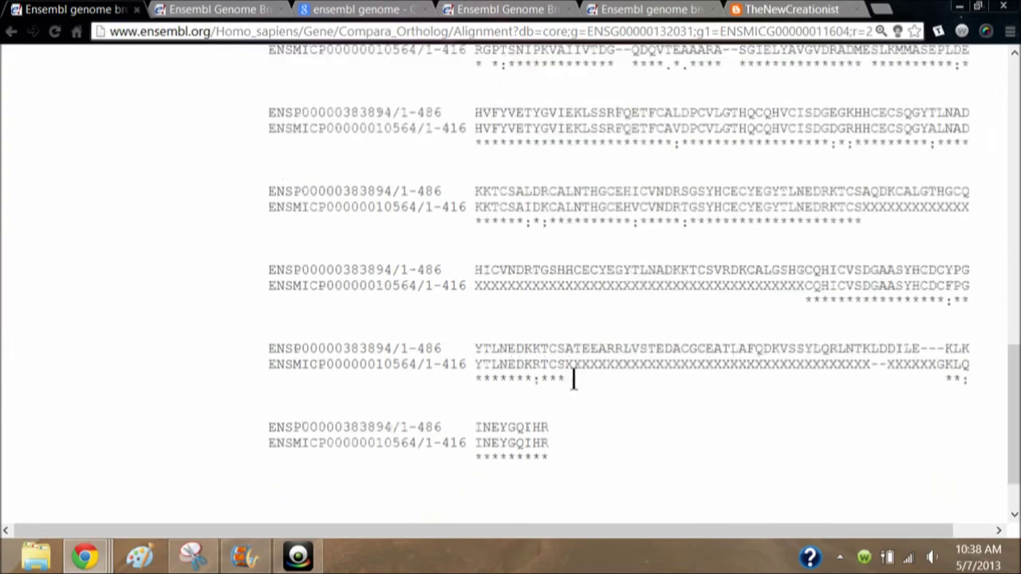
{"action": "left_click_drag", "start_coordinate": [566, 289], "coordinate": [937, 292]}
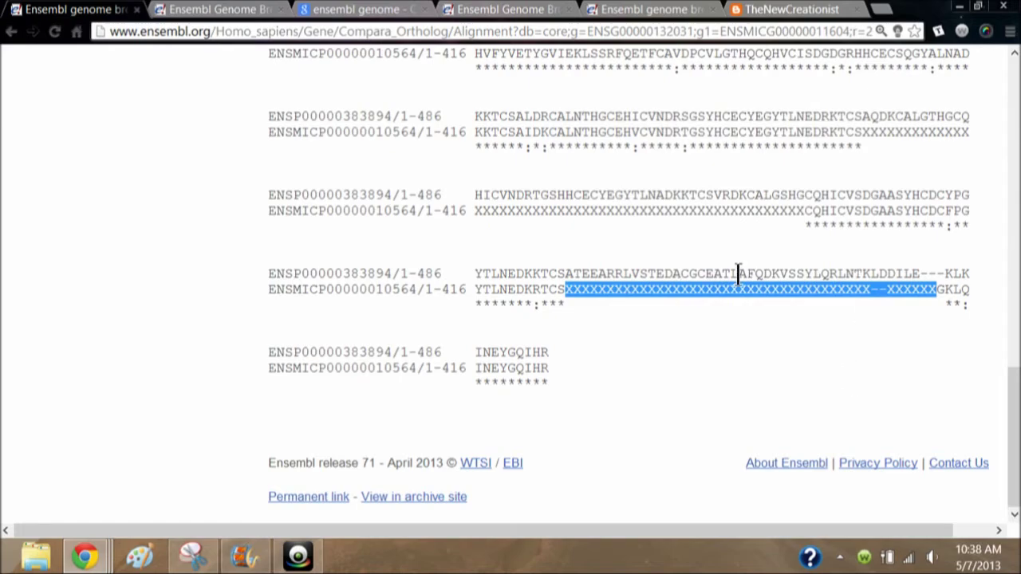
- Return to the MATN3 orthologues page and show the Query %id column of the Selected orthologues table
{"action": "scroll", "coordinate": [738, 274], "scroll_direction": "up", "scroll_amount": 7}
{"action": "scroll", "coordinate": [738, 274], "scroll_direction": "up", "scroll_amount": 6}
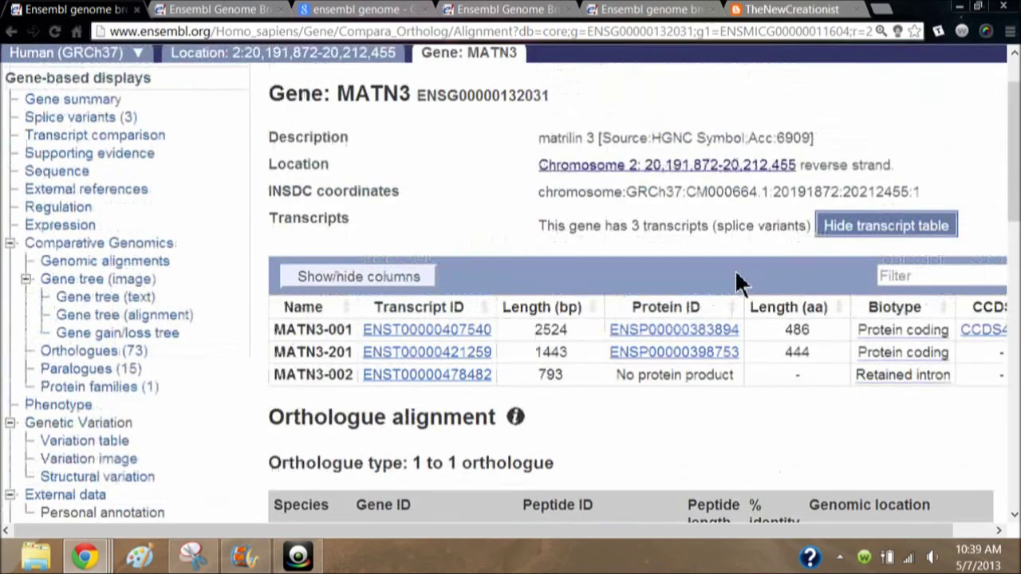
{"action": "left_click", "coordinate": [79, 351]}
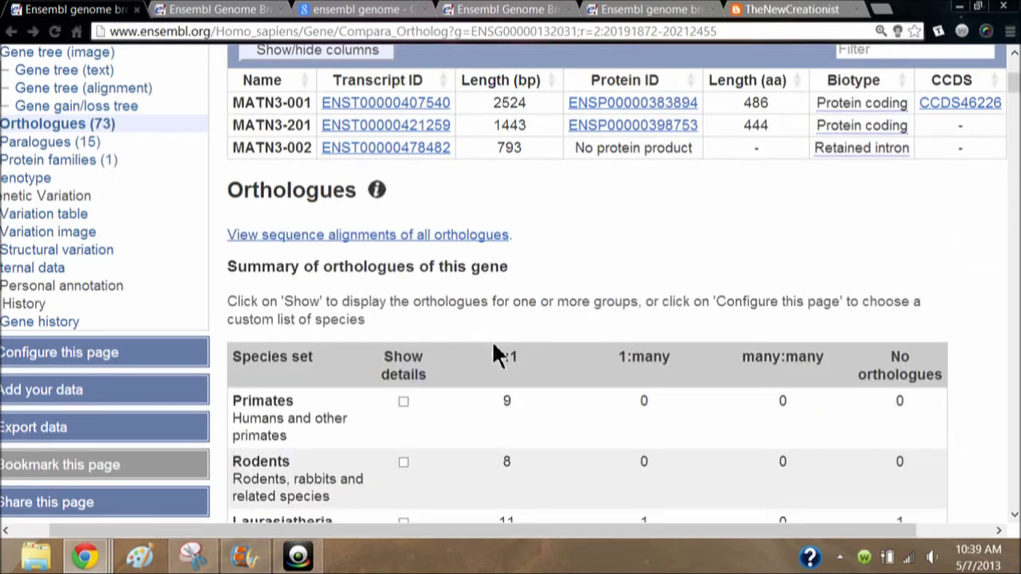
{"action": "scroll", "coordinate": [495, 355], "scroll_direction": "down", "scroll_amount": 2}
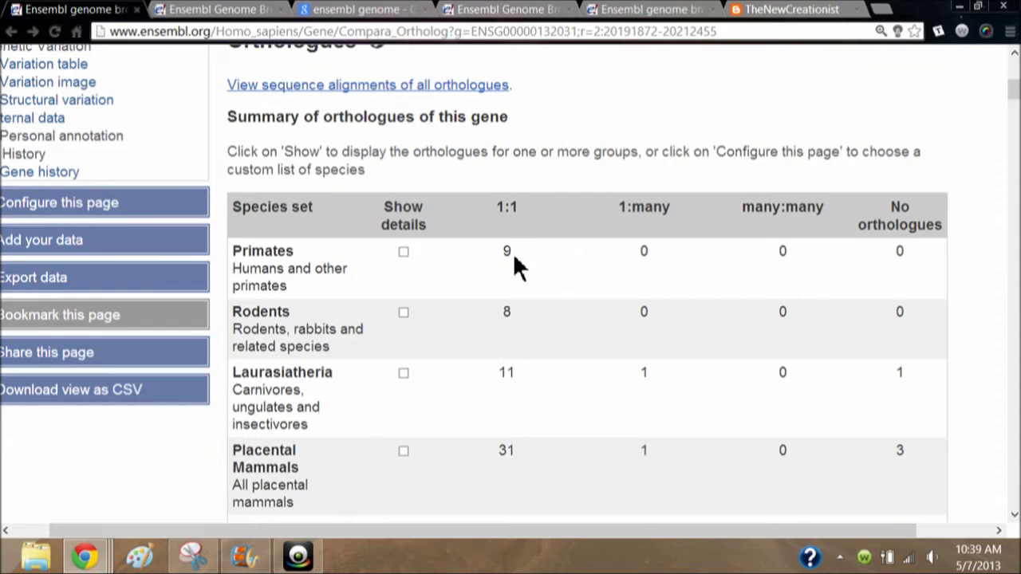
{"action": "scroll", "coordinate": [515, 260], "scroll_direction": "down", "scroll_amount": 4}
{"action": "scroll", "coordinate": [517, 263], "scroll_direction": "up", "scroll_amount": 4}
{"action": "scroll", "coordinate": [451, 311], "scroll_direction": "down", "scroll_amount": 9}
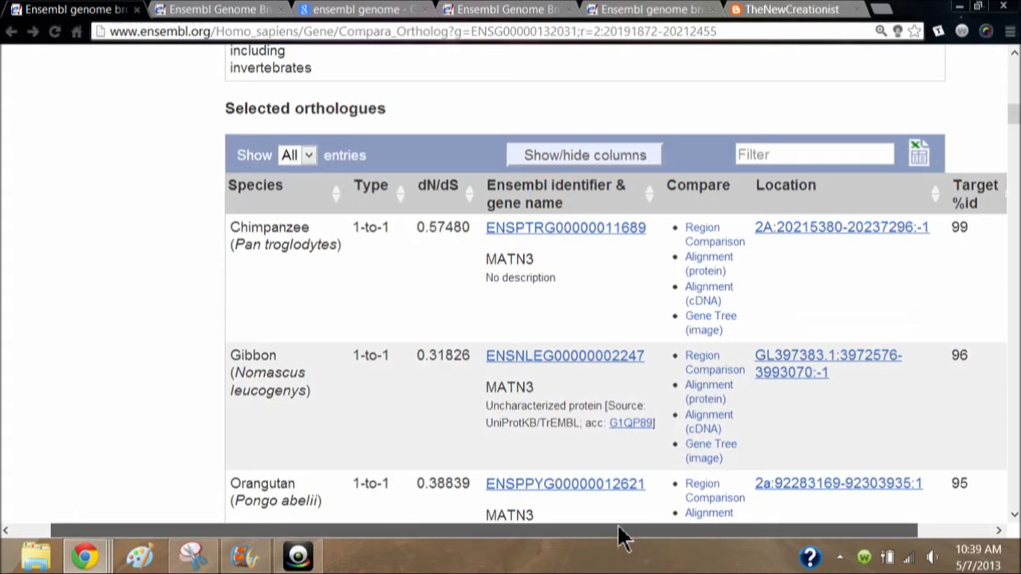
{"action": "left_click_drag", "start_coordinate": [620, 532], "coordinate": [713, 532]}
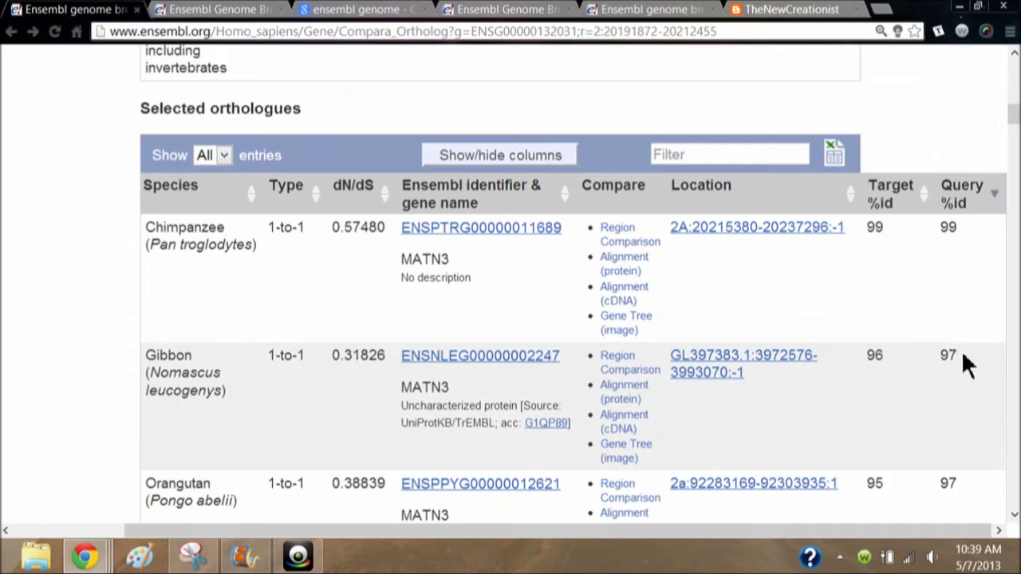
- Compare the Target %id and Query %id values of primates with those of other mammals such as cow, squirrel, pig and dog
{"action": "scroll", "coordinate": [963, 356], "scroll_direction": "down", "scroll_amount": 2}
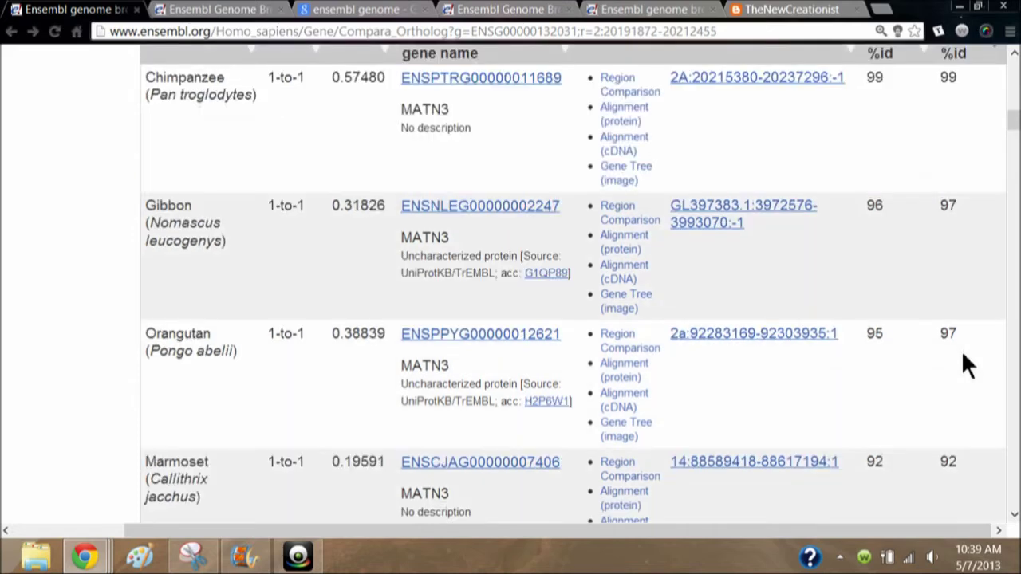
{"action": "scroll", "coordinate": [966, 366], "scroll_direction": "down", "scroll_amount": 2}
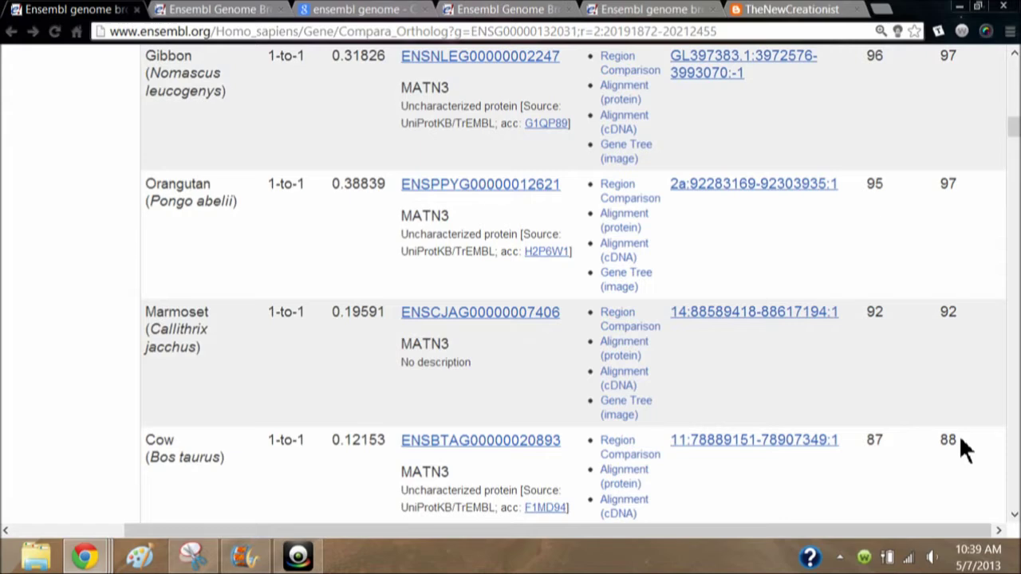
{"action": "scroll", "coordinate": [963, 449], "scroll_direction": "down", "scroll_amount": 1}
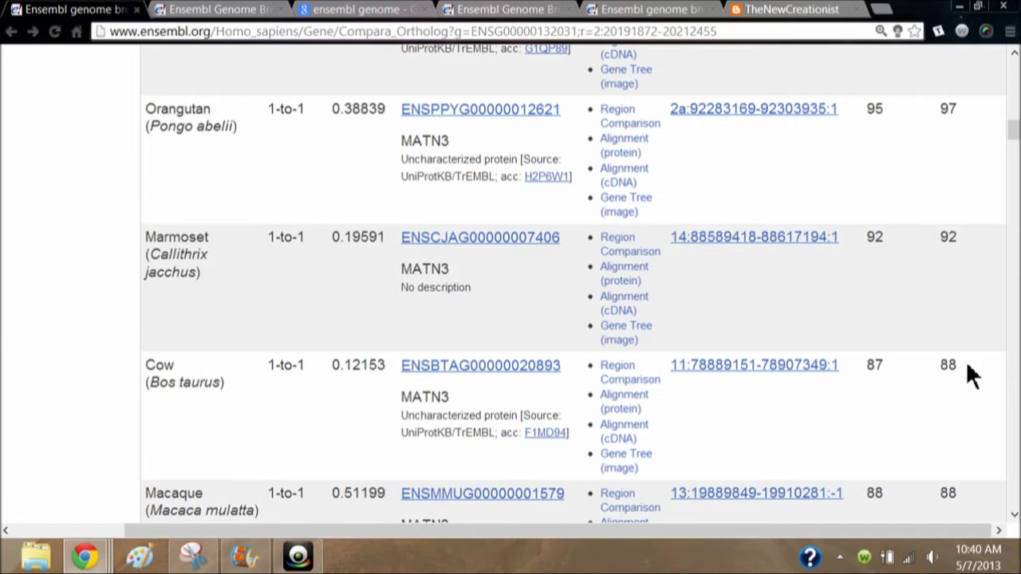
{"action": "scroll", "coordinate": [968, 367], "scroll_direction": "down", "scroll_amount": 1}
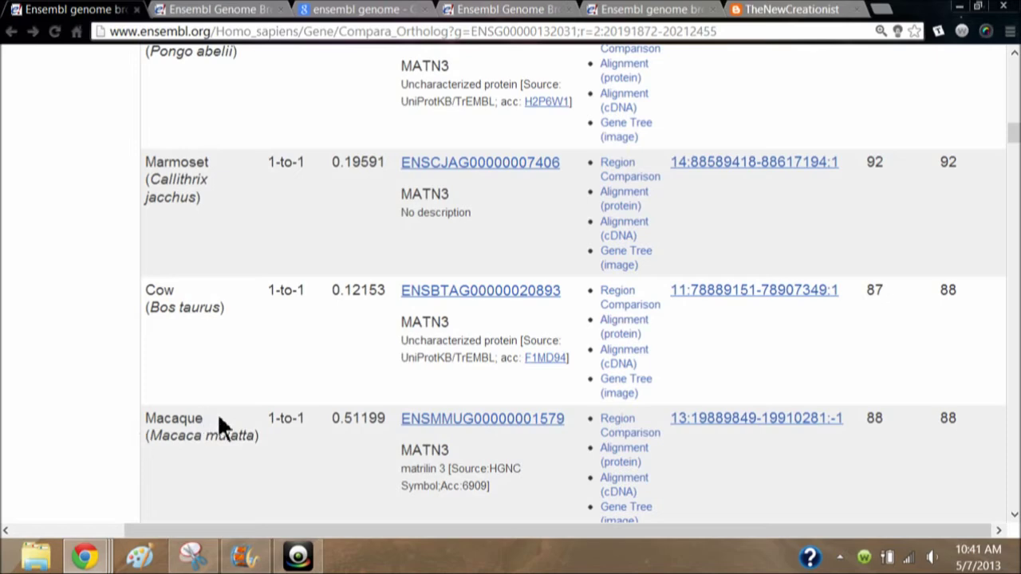
{"action": "scroll", "coordinate": [217, 415], "scroll_direction": "down", "scroll_amount": 2}
{"action": "scroll", "coordinate": [205, 408], "scroll_direction": "down", "scroll_amount": 1}
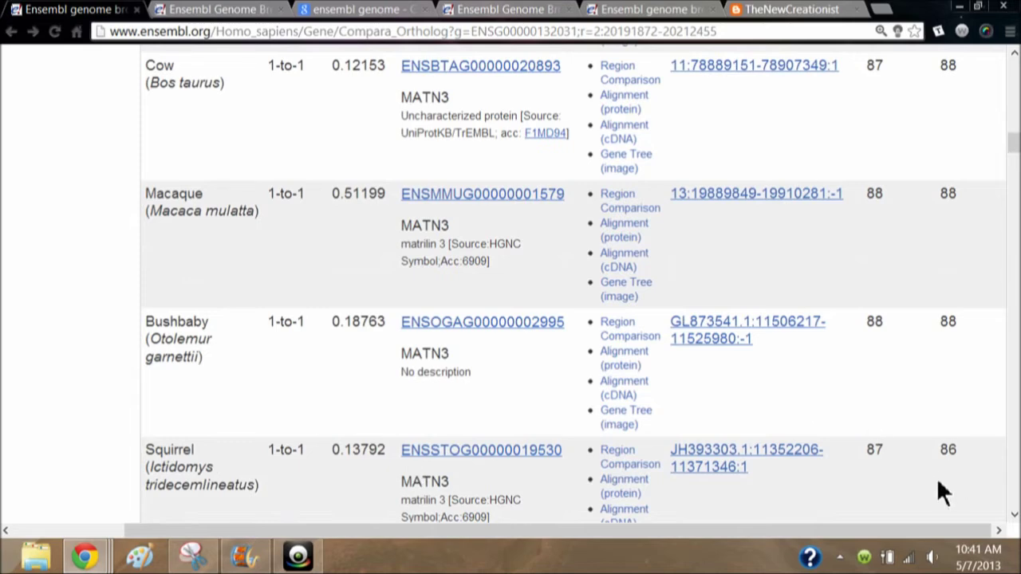
{"action": "scroll", "coordinate": [947, 483], "scroll_direction": "down", "scroll_amount": 1}
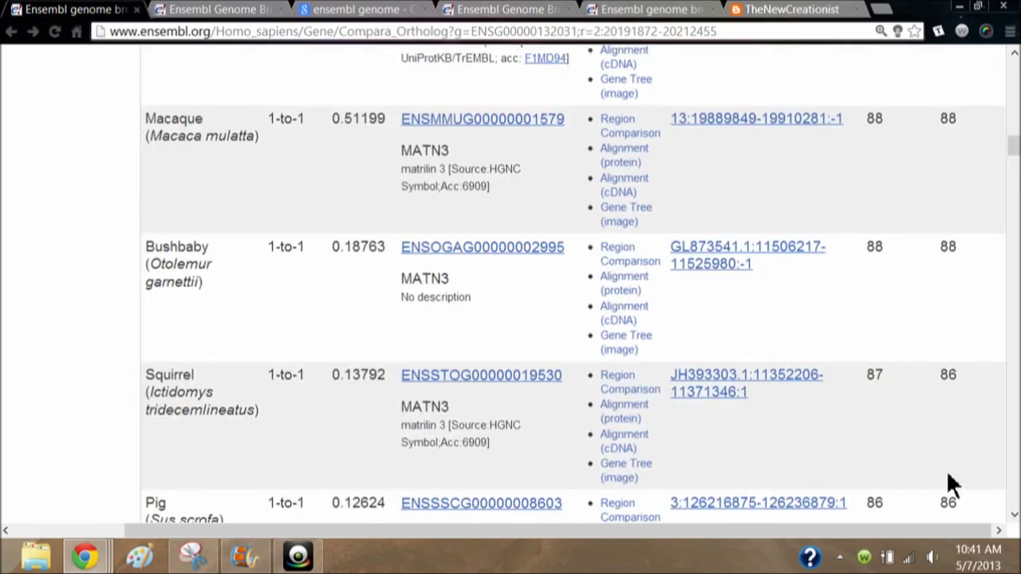
{"action": "scroll", "coordinate": [953, 484], "scroll_direction": "down", "scroll_amount": 2}
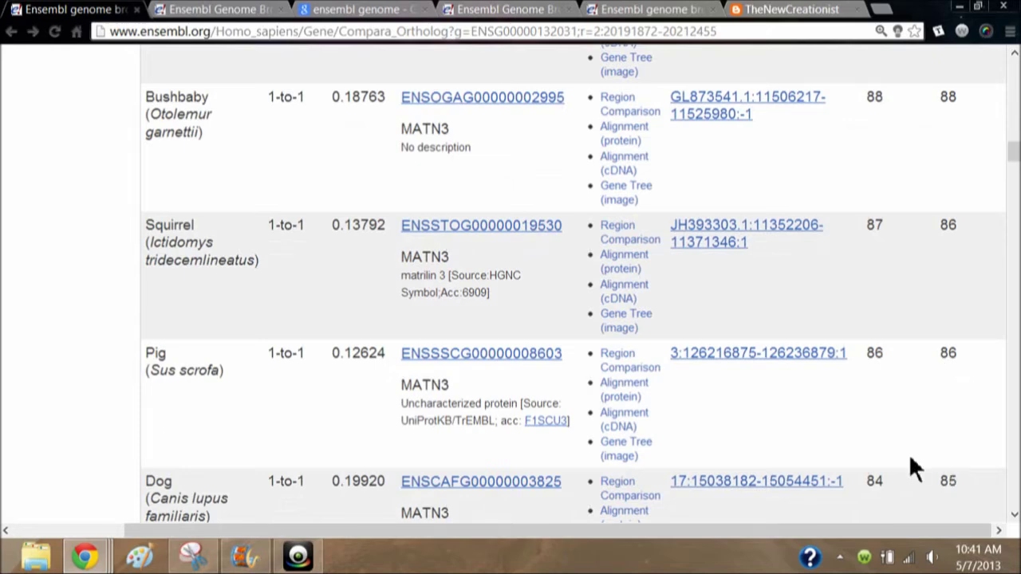
- Compare the Target %id and Query %id values of gorilla and tarsier with those of squirrel, pig, dog and megabat
{"action": "scroll", "coordinate": [978, 442], "scroll_direction": "down", "scroll_amount": 1}
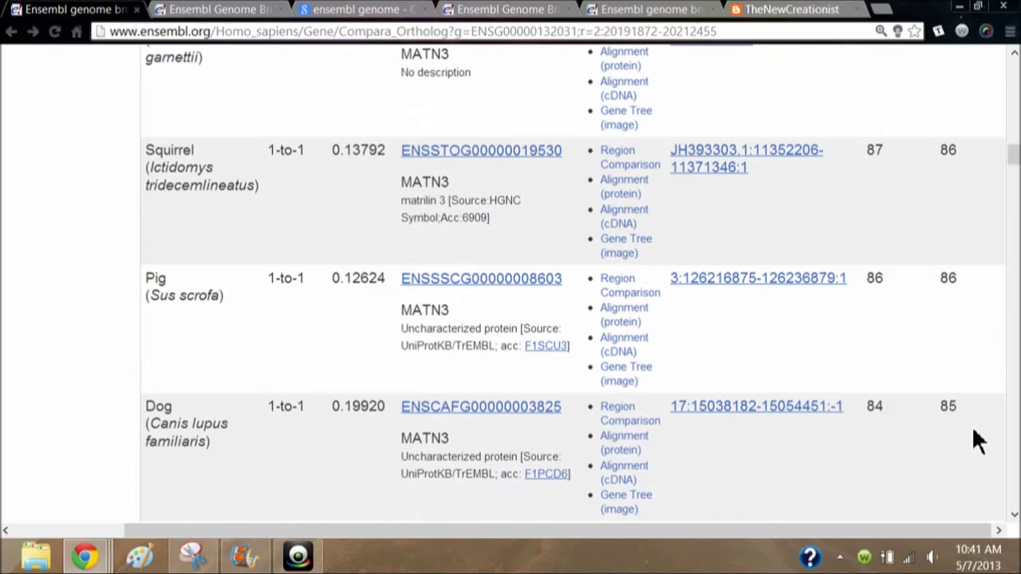
{"action": "scroll", "coordinate": [970, 427], "scroll_direction": "down", "scroll_amount": 1}
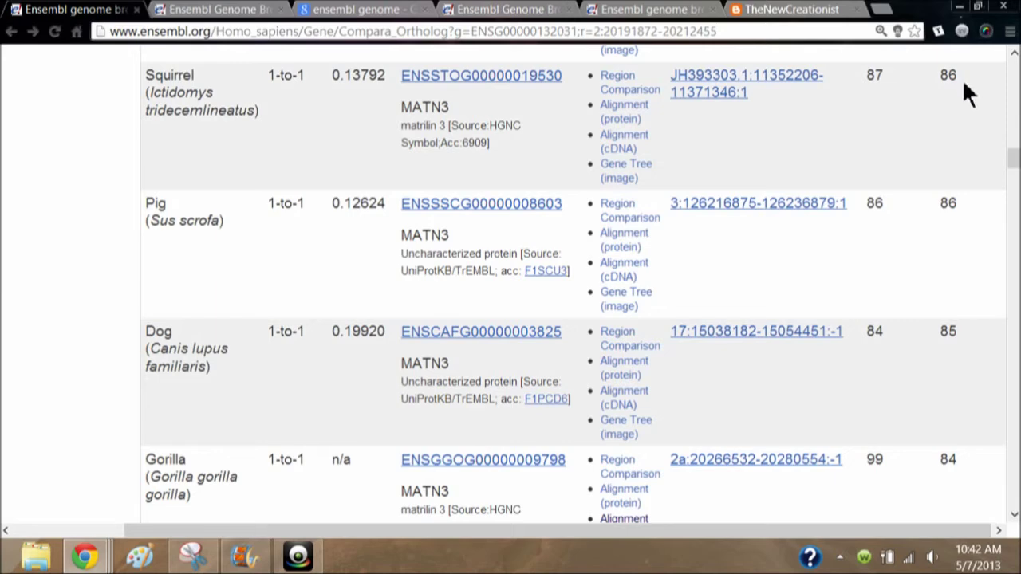
{"action": "scroll", "coordinate": [962, 79], "scroll_direction": "up", "scroll_amount": 1}
{"action": "scroll", "coordinate": [930, 292], "scroll_direction": "down", "scroll_amount": 2}
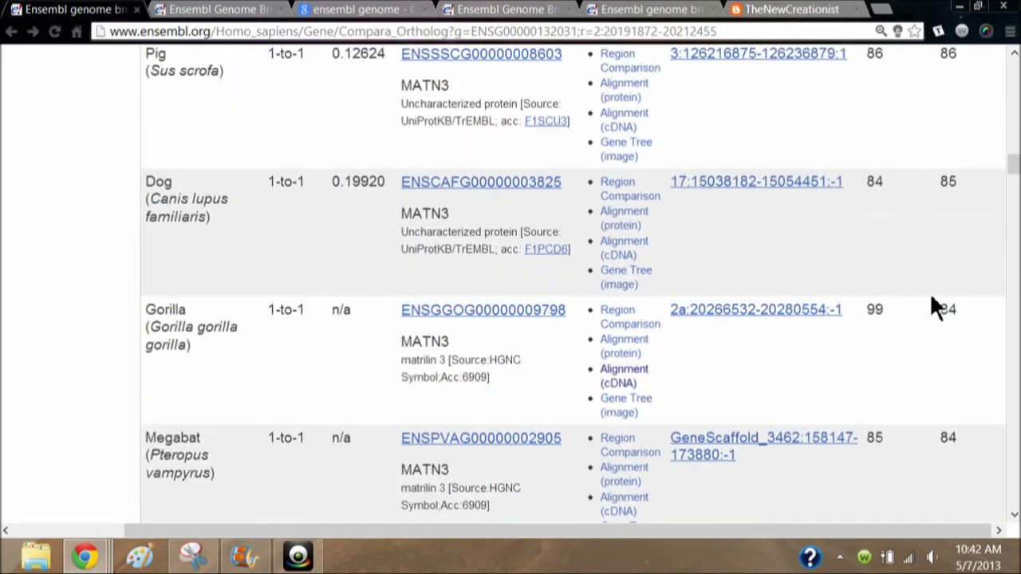
{"action": "scroll", "coordinate": [932, 298], "scroll_direction": "down", "scroll_amount": 1}
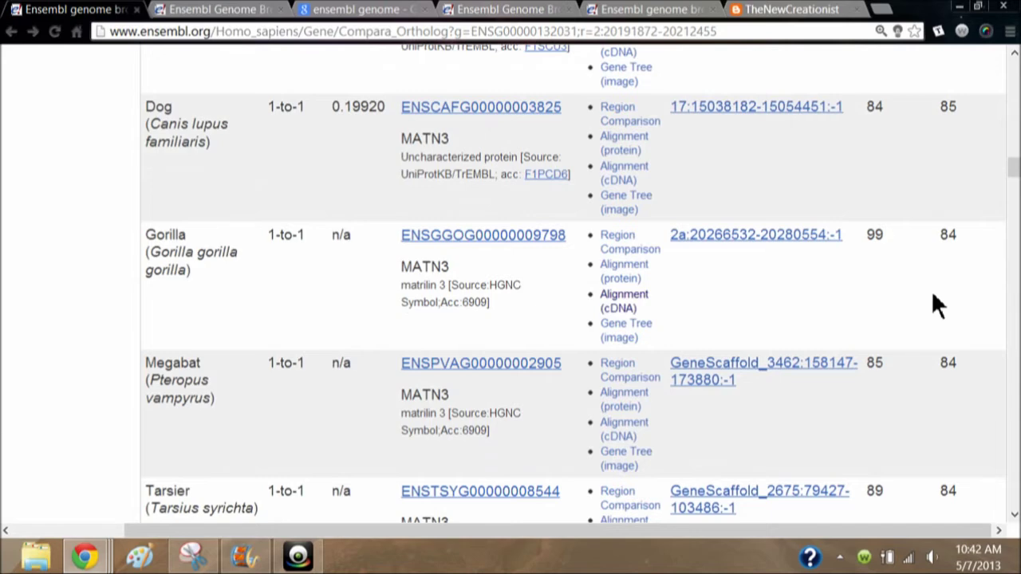
{"action": "scroll", "coordinate": [932, 299], "scroll_direction": "down", "scroll_amount": 3}
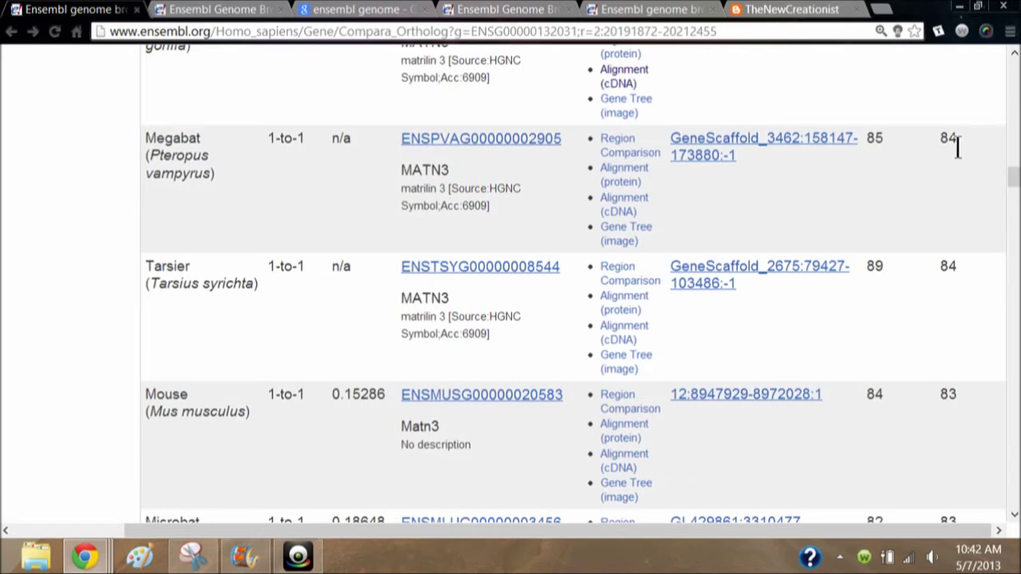
{"action": "scroll", "coordinate": [957, 146], "scroll_direction": "up", "scroll_amount": 2}
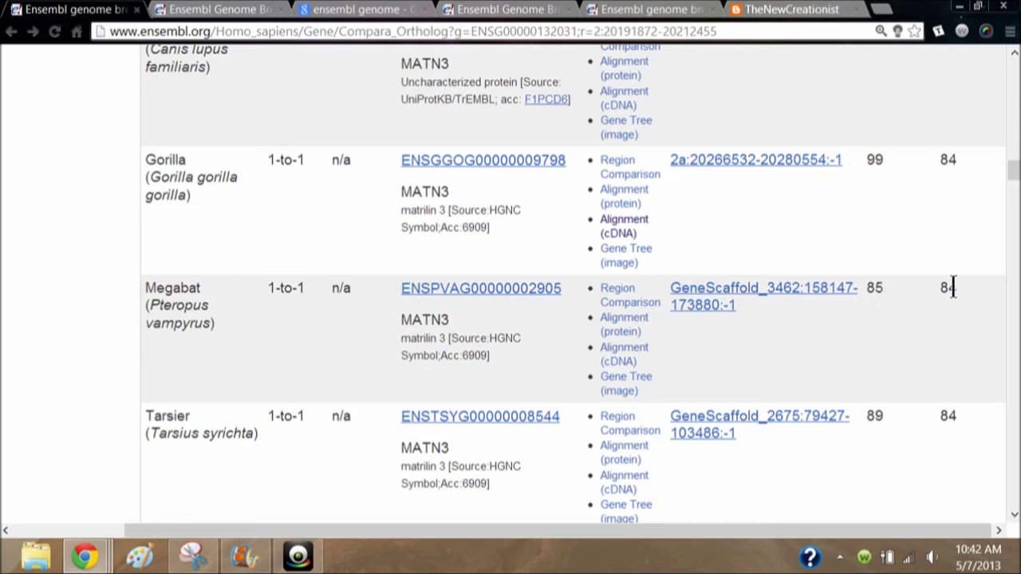
{"action": "scroll", "coordinate": [906, 318], "scroll_direction": "up", "scroll_amount": 1}
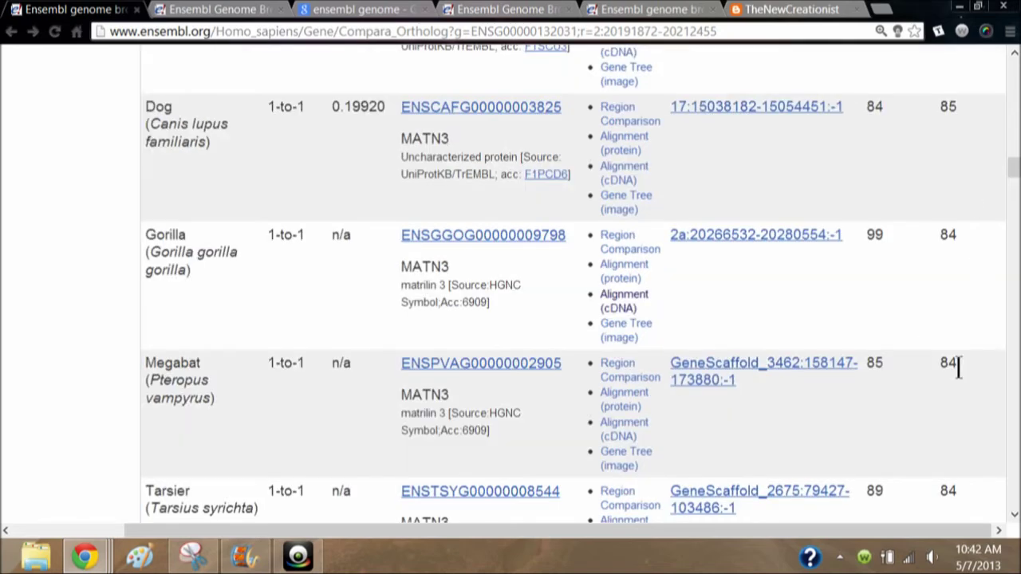
{"action": "scroll", "coordinate": [961, 380], "scroll_direction": "down", "scroll_amount": 3}
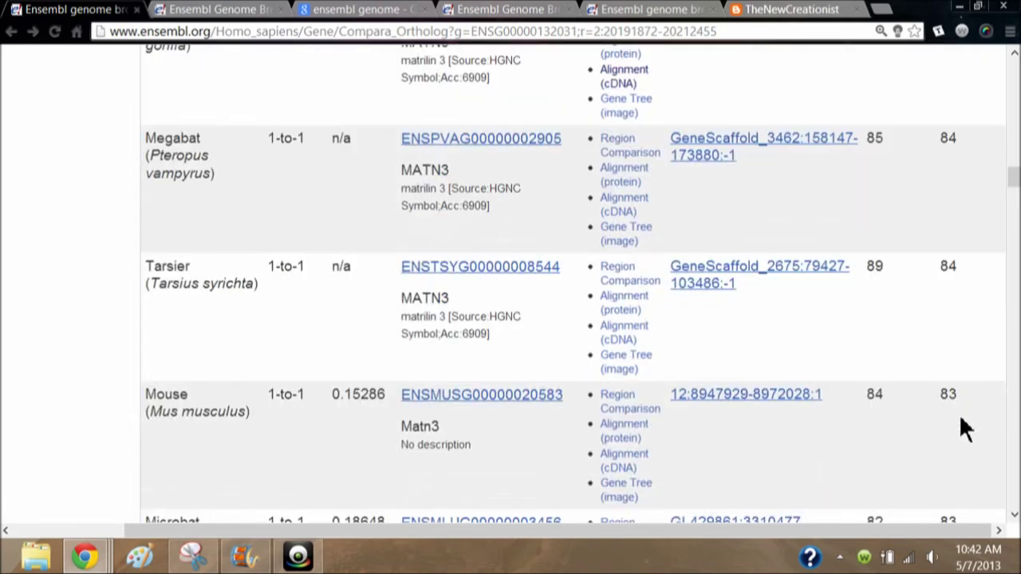
- Review the identity percentages in the orthologue rows from mouse through microbat, ferret, kangaroo rat, pika, rat and horse to alpaca
{"action": "scroll", "coordinate": [961, 421], "scroll_direction": "down", "scroll_amount": 2}
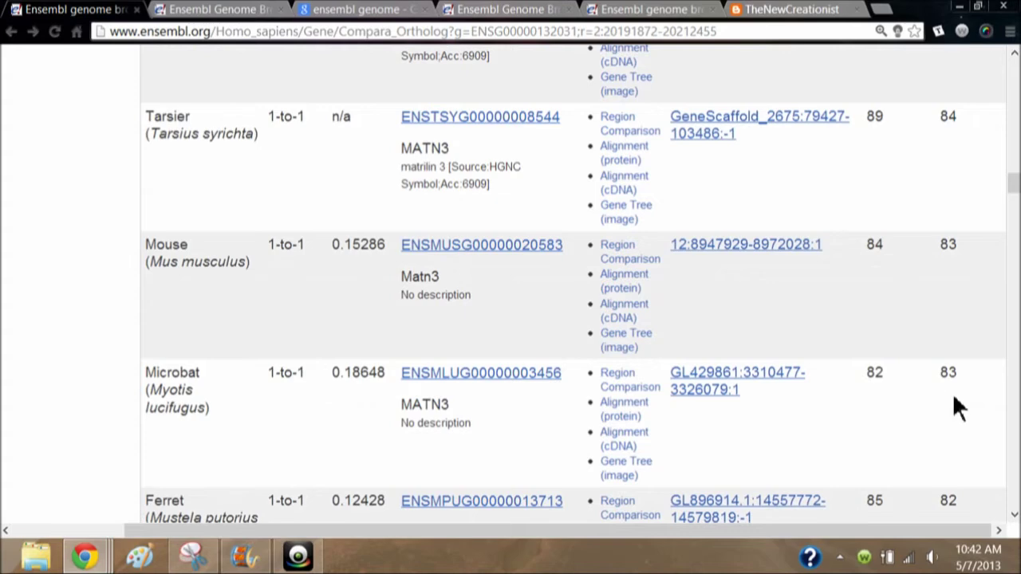
{"action": "scroll", "coordinate": [955, 397], "scroll_direction": "down", "scroll_amount": 1}
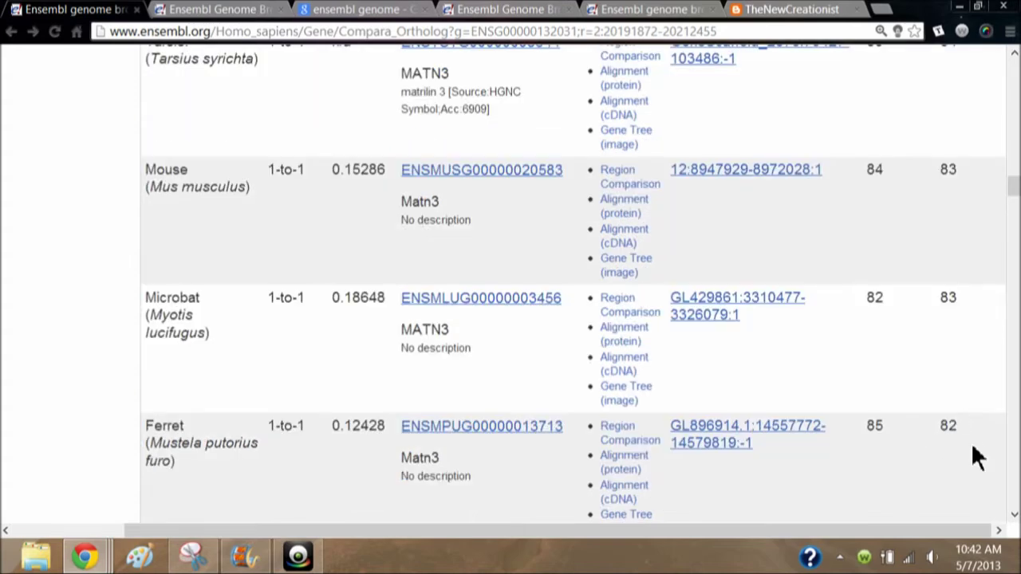
{"action": "scroll", "coordinate": [973, 447], "scroll_direction": "down", "scroll_amount": 2}
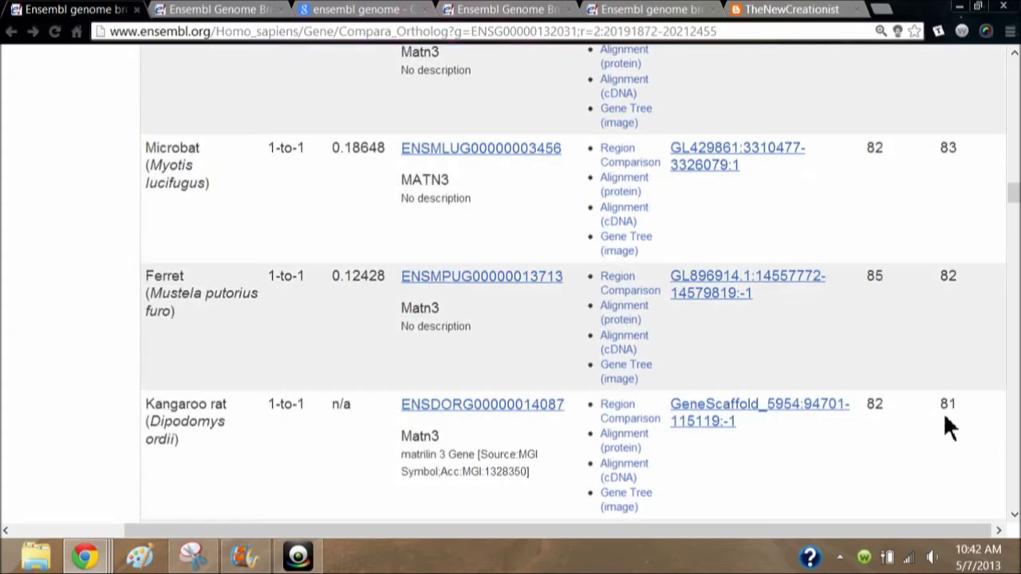
{"action": "scroll", "coordinate": [955, 451], "scroll_direction": "down", "scroll_amount": 2}
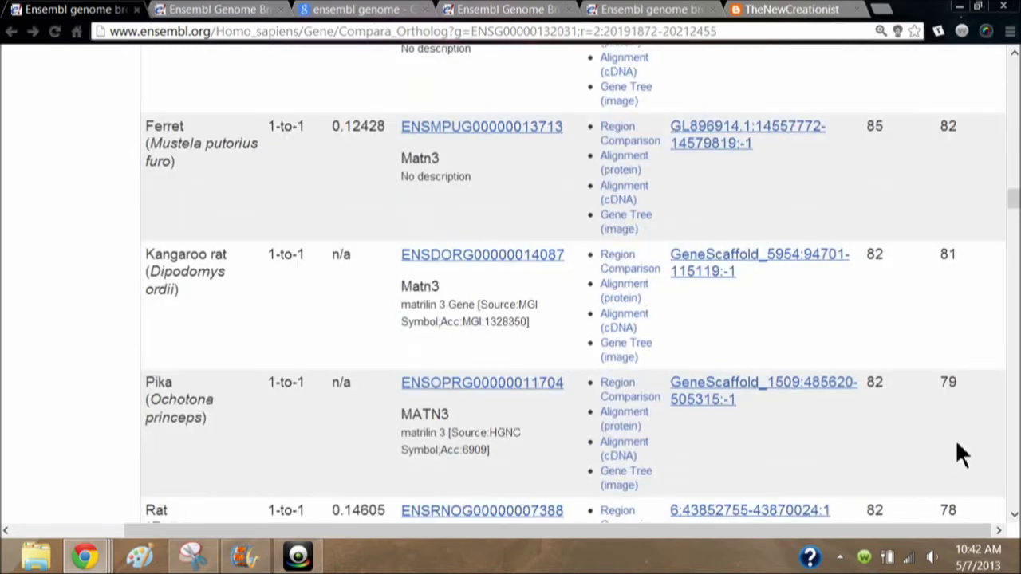
{"action": "scroll", "coordinate": [957, 445], "scroll_direction": "down", "scroll_amount": 2}
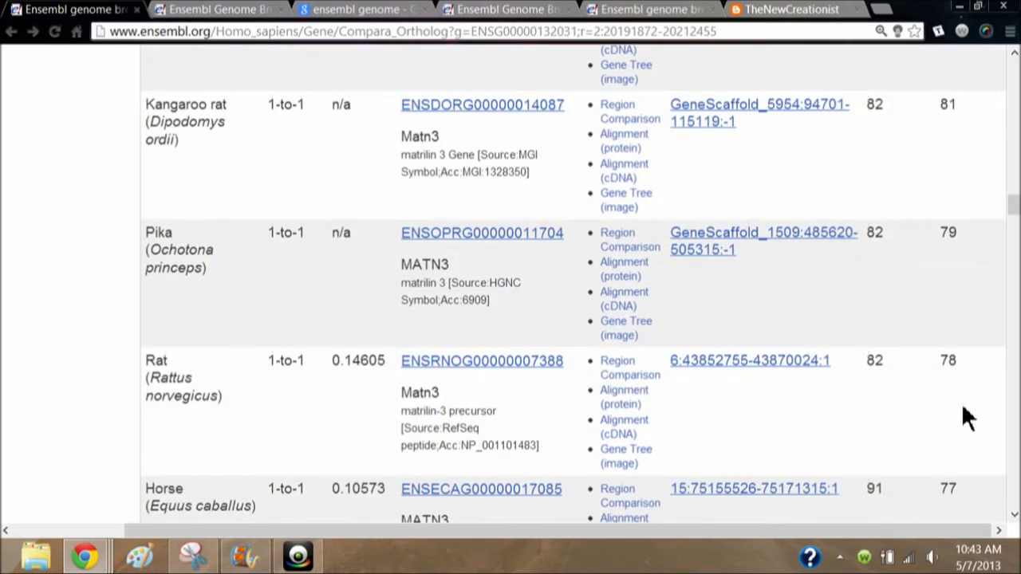
{"action": "scroll", "coordinate": [966, 421], "scroll_direction": "down", "scroll_amount": 1}
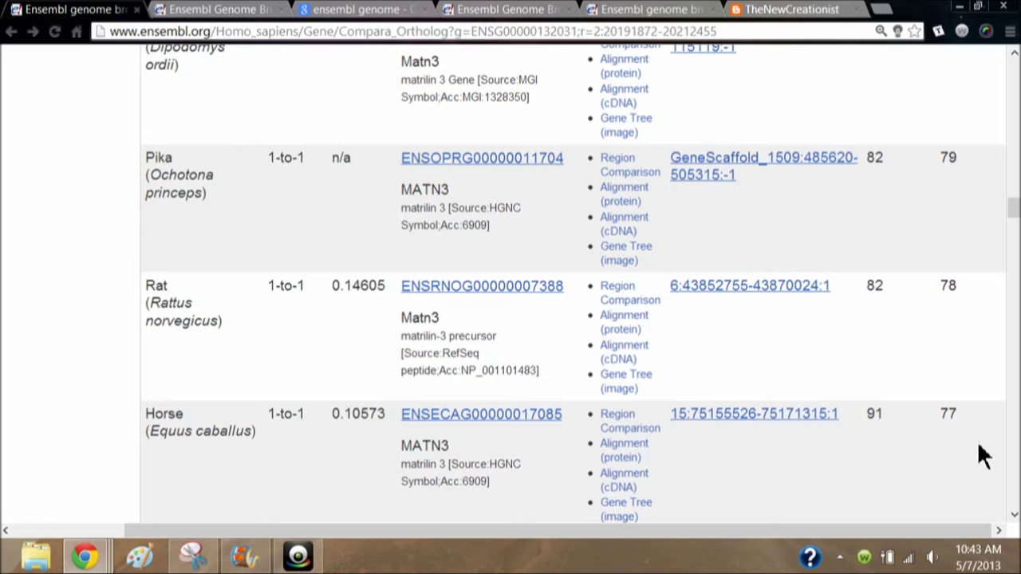
{"action": "scroll", "coordinate": [981, 453], "scroll_direction": "down", "scroll_amount": 1}
{"action": "scroll", "coordinate": [979, 460], "scroll_direction": "down", "scroll_amount": 2}
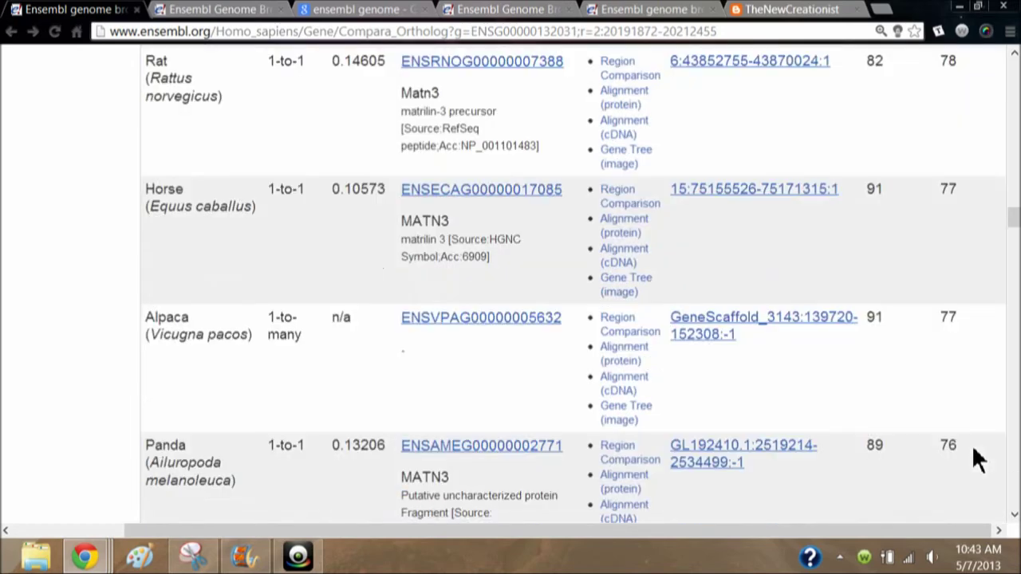
- Check the Target %id and Query %id values for panda, elephant, rabbit, tree shrew, guinea pig and hyrax
{"action": "scroll", "coordinate": [978, 459], "scroll_direction": "down", "scroll_amount": 1}
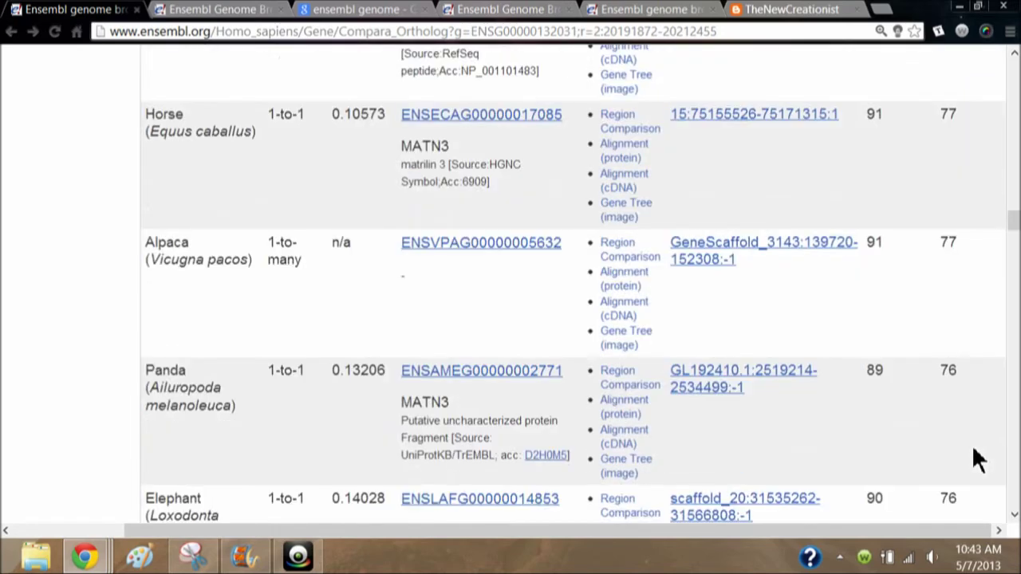
{"action": "scroll", "coordinate": [975, 455], "scroll_direction": "down", "scroll_amount": 2}
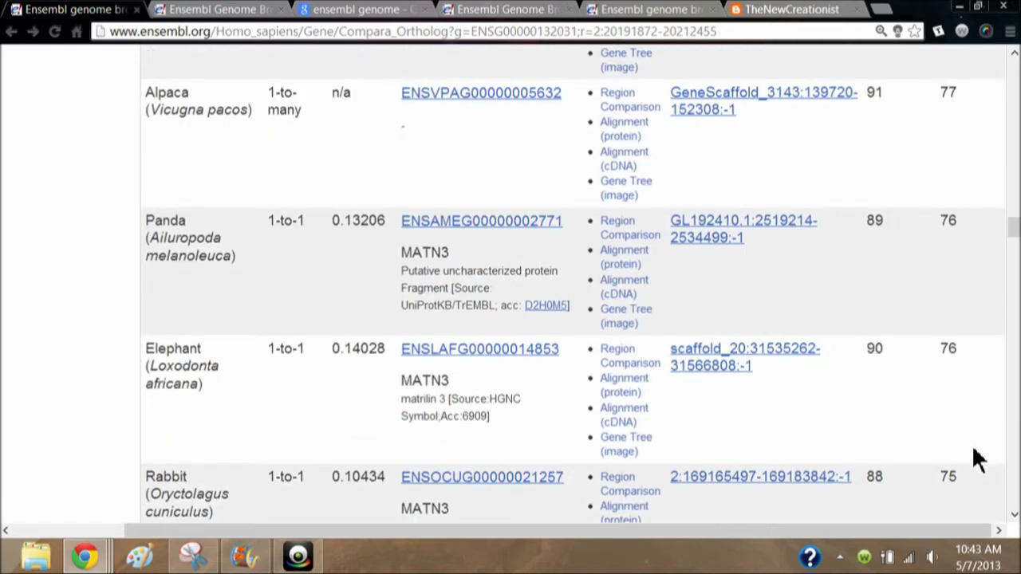
{"action": "scroll", "coordinate": [975, 455], "scroll_direction": "down", "scroll_amount": 1}
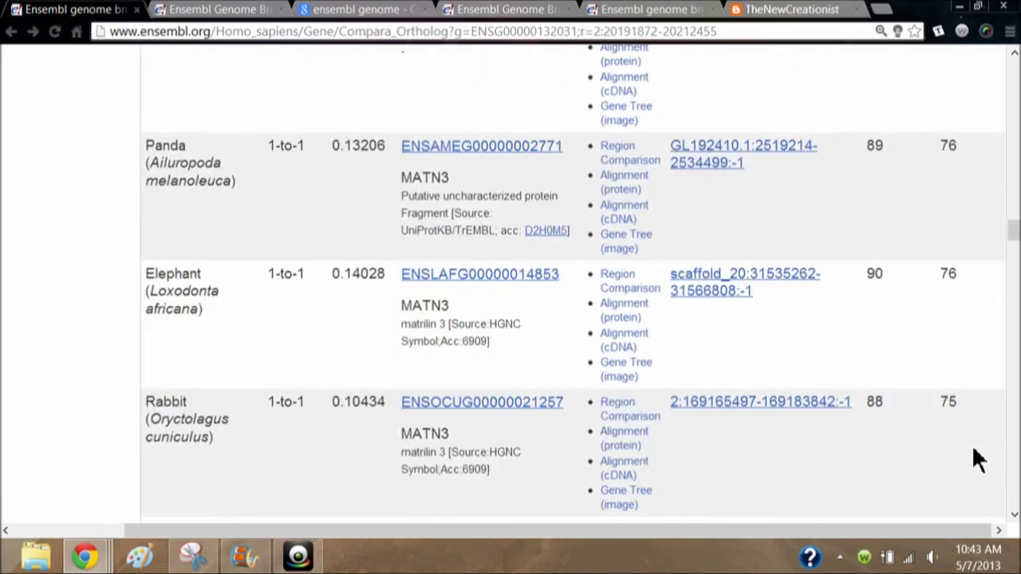
{"action": "scroll", "coordinate": [979, 460], "scroll_direction": "down", "scroll_amount": 1}
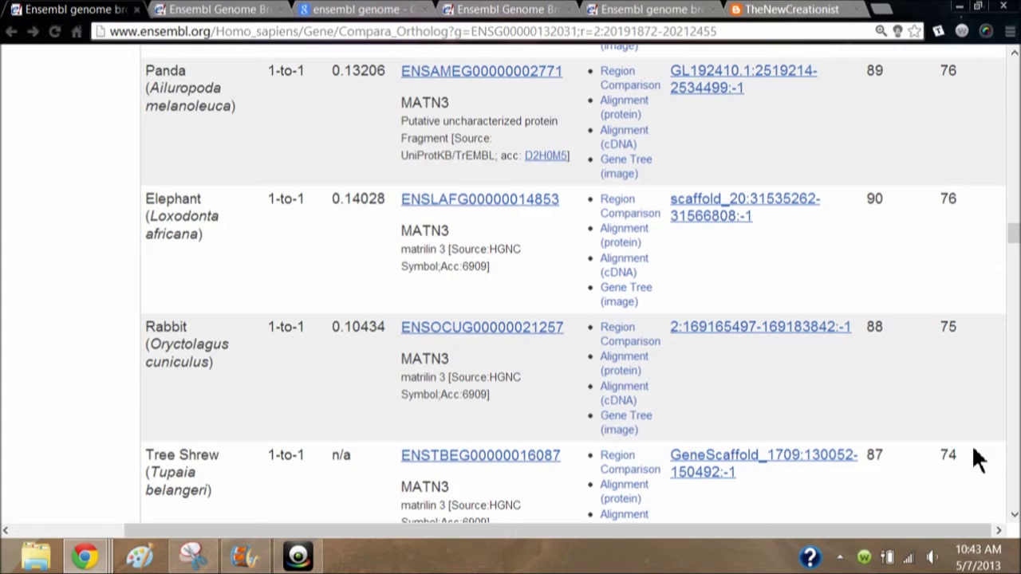
{"action": "scroll", "coordinate": [975, 450], "scroll_direction": "down", "scroll_amount": 1}
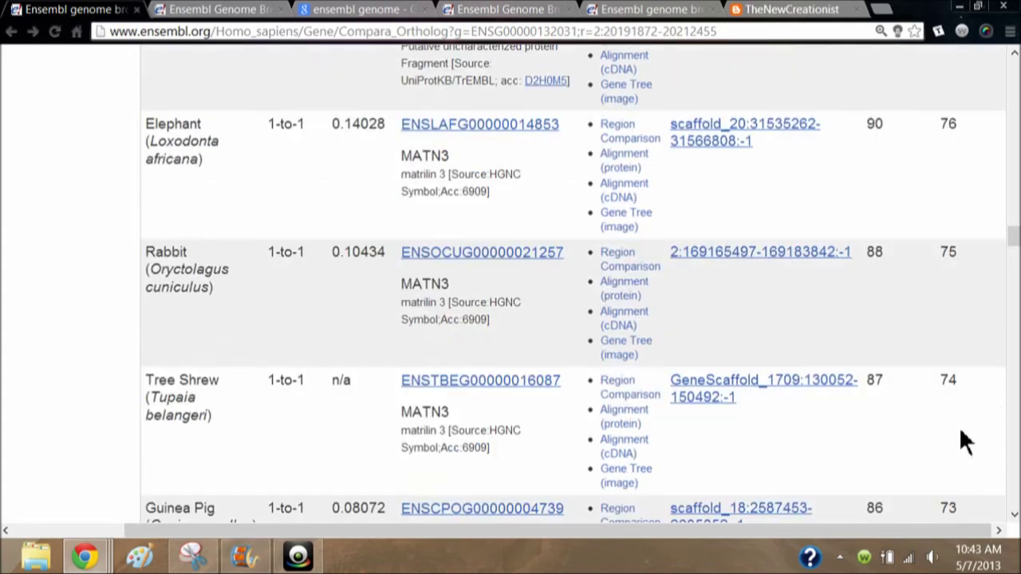
{"action": "scroll", "coordinate": [962, 438], "scroll_direction": "down", "scroll_amount": 1}
{"action": "scroll", "coordinate": [949, 471], "scroll_direction": "down", "scroll_amount": 3}
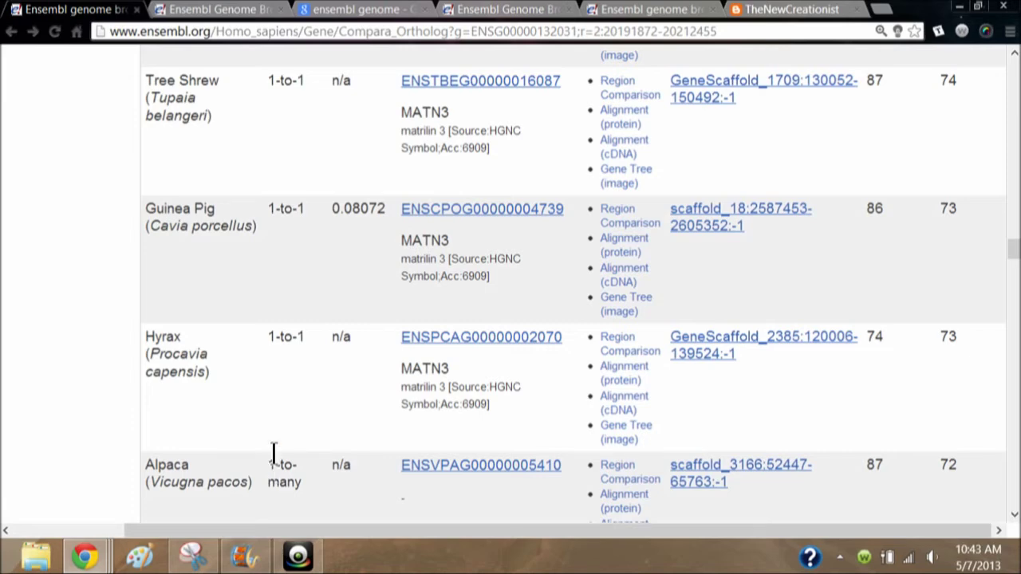
- Go back over the rows between horse and hyrax and compare their orthologue types and identity percentages
{"action": "scroll", "coordinate": [266, 134], "scroll_direction": "up", "scroll_amount": 5}
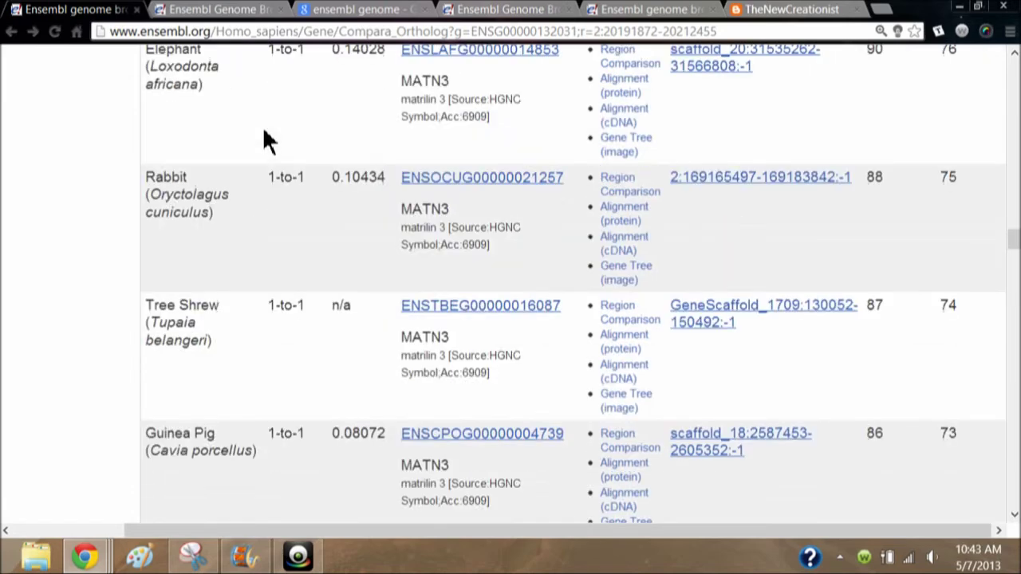
{"action": "scroll", "coordinate": [265, 144], "scroll_direction": "up", "scroll_amount": 4}
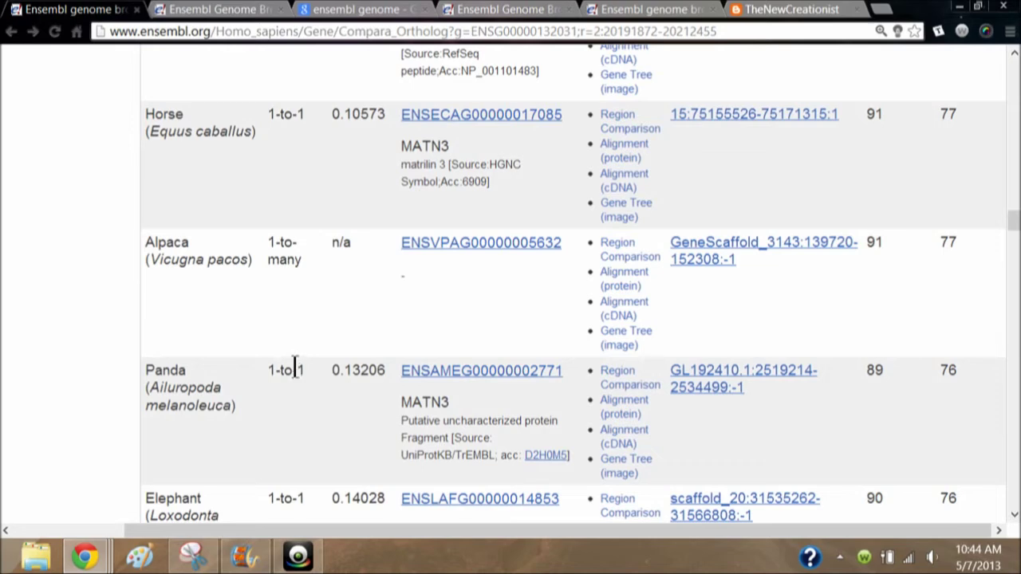
{"action": "scroll", "coordinate": [827, 388], "scroll_direction": "down", "scroll_amount": 2}
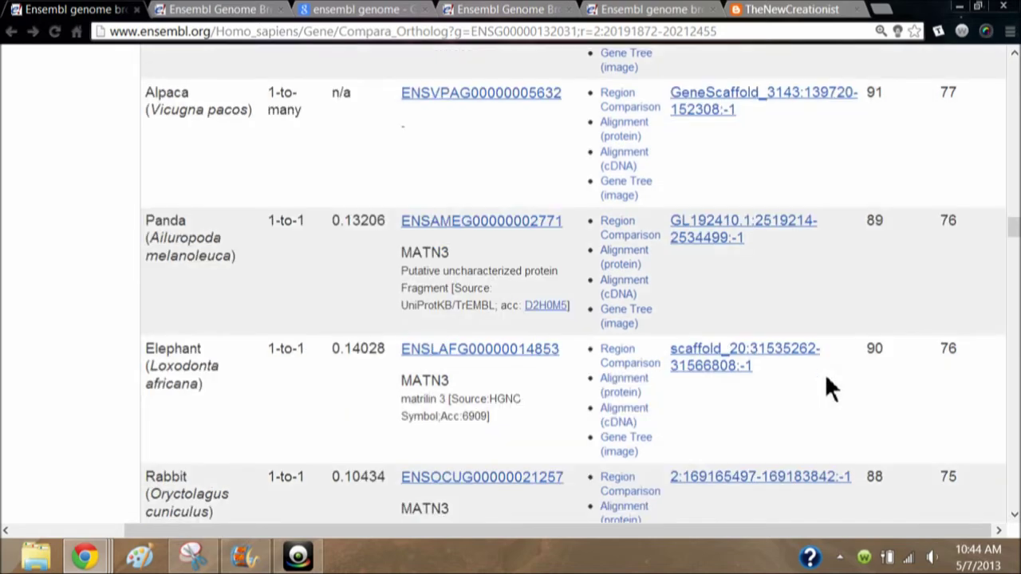
{"action": "scroll", "coordinate": [827, 388], "scroll_direction": "down", "scroll_amount": 1}
{"action": "scroll", "coordinate": [835, 379], "scroll_direction": "down", "scroll_amount": 3}
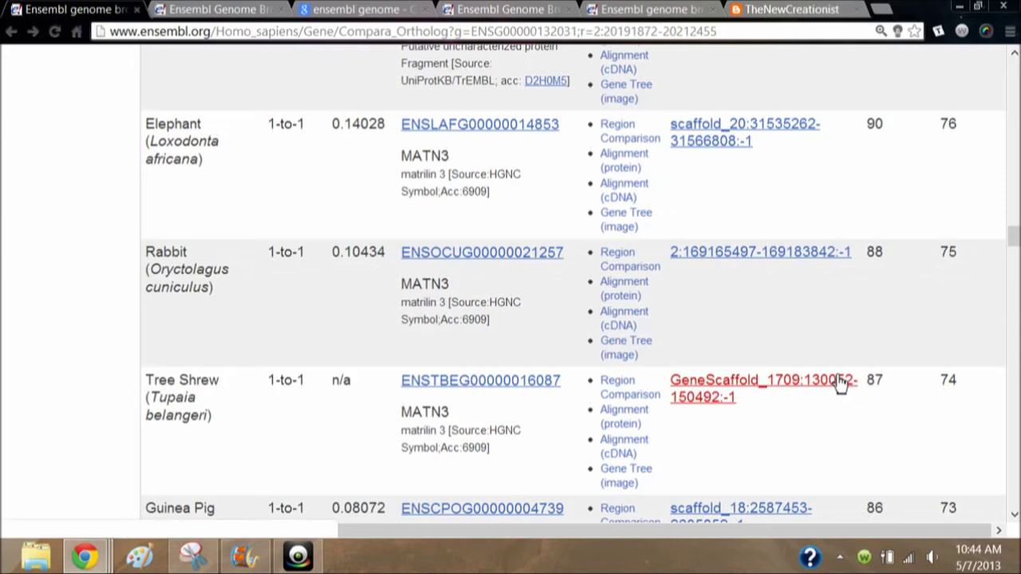
{"action": "scroll", "coordinate": [835, 378], "scroll_direction": "down", "scroll_amount": 4}
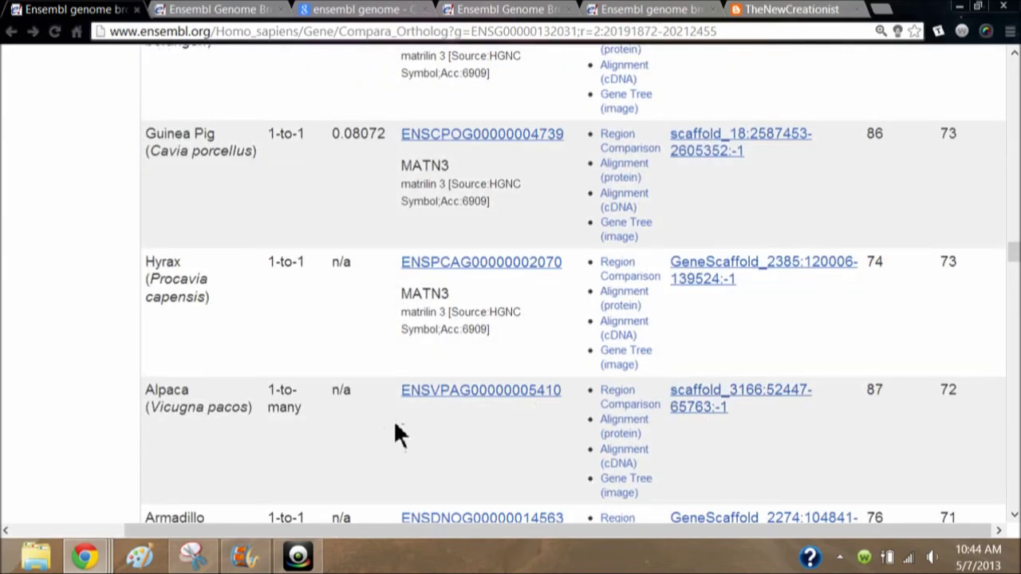
- Examine the identity percentages of armadillo, dolphin, shrew, hedgehog and Tasmanian devil further down the orthologues table
{"action": "scroll", "coordinate": [414, 423], "scroll_direction": "down", "scroll_amount": 1}
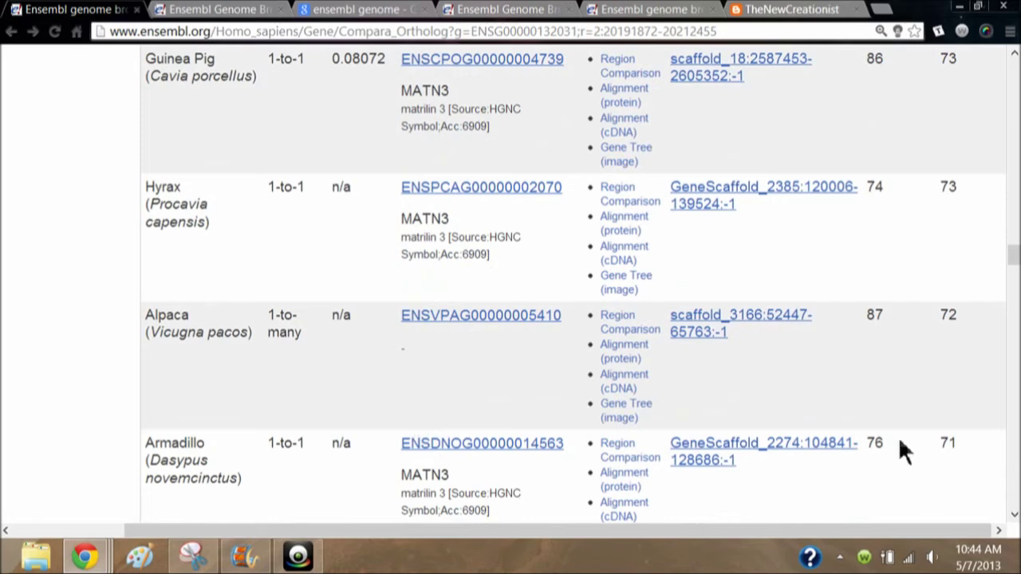
{"action": "scroll", "coordinate": [962, 448], "scroll_direction": "down", "scroll_amount": 1}
{"action": "scroll", "coordinate": [962, 449], "scroll_direction": "down", "scroll_amount": 1}
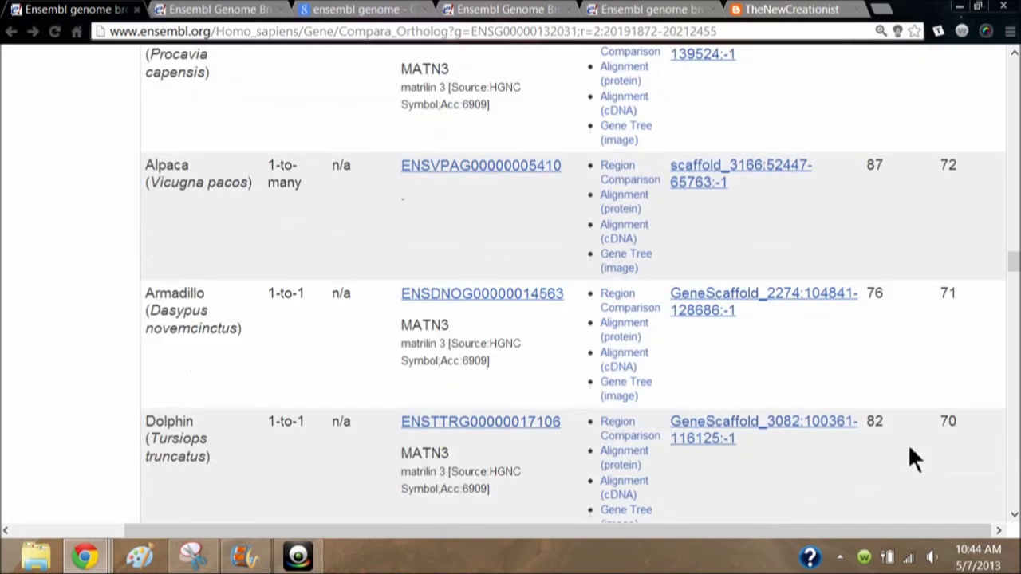
{"action": "scroll", "coordinate": [962, 431], "scroll_direction": "down", "scroll_amount": 1}
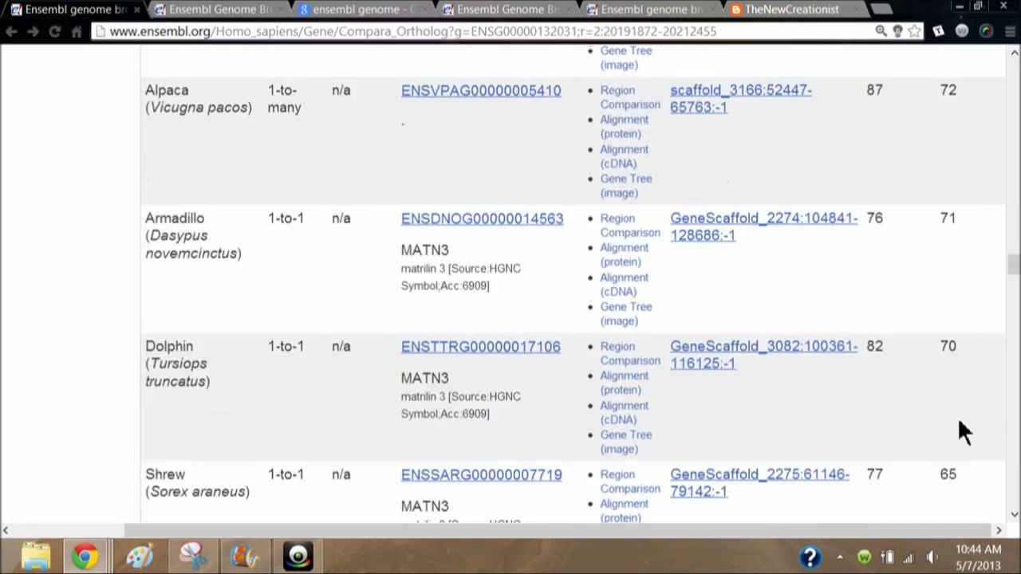
{"action": "scroll", "coordinate": [963, 431], "scroll_direction": "down", "scroll_amount": 1}
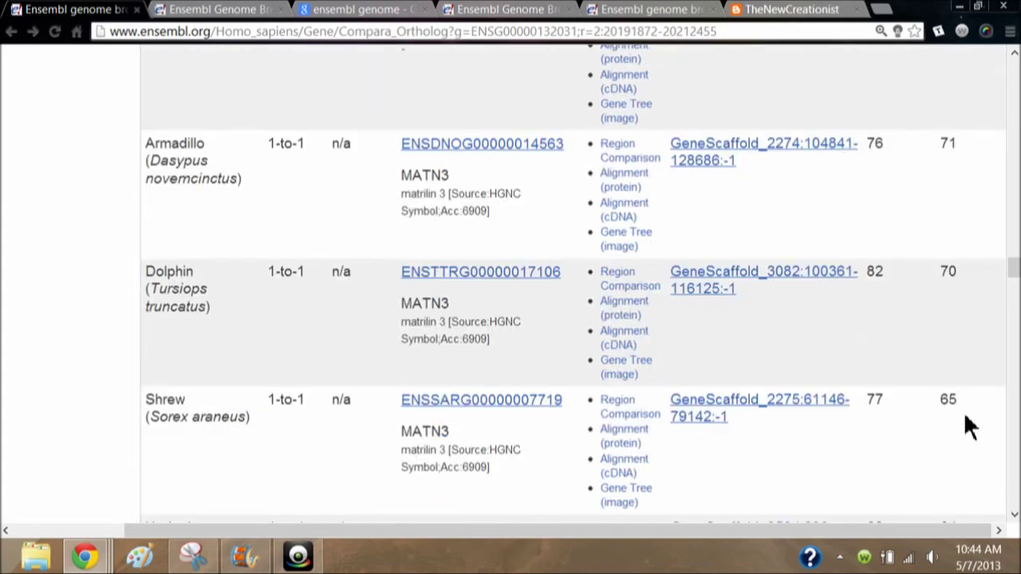
{"action": "scroll", "coordinate": [964, 412], "scroll_direction": "down", "scroll_amount": 2}
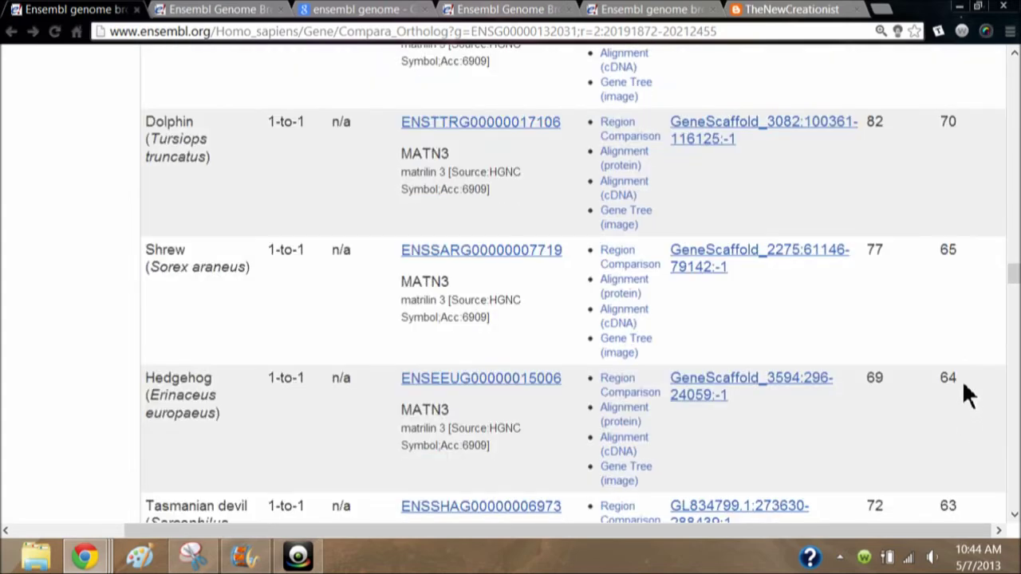
{"action": "scroll", "coordinate": [963, 382], "scroll_direction": "down", "scroll_amount": 1}
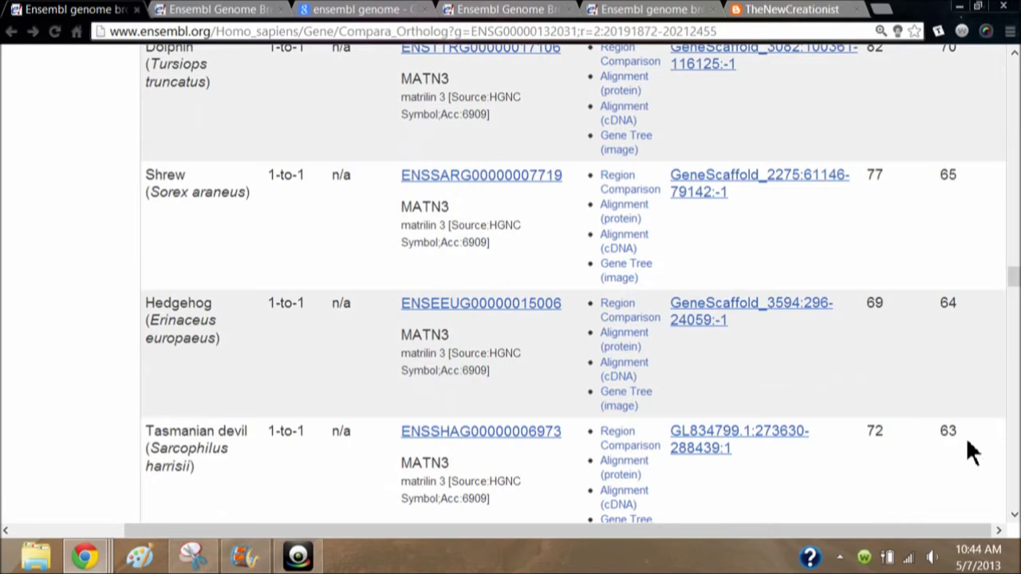
- Highlight the Mouse Lemur (Microcebus murinus) species name and compare its identity percentages with the Tasmanian devil and chicken rows
{"action": "scroll", "coordinate": [968, 451], "scroll_direction": "down", "scroll_amount": 1}
{"action": "scroll", "coordinate": [971, 449], "scroll_direction": "down", "scroll_amount": 1}
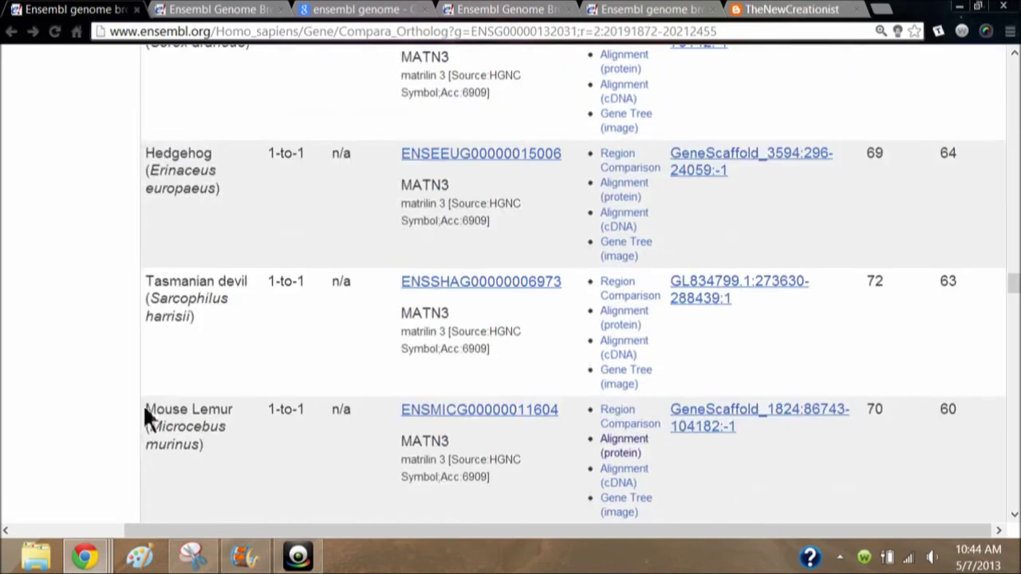
{"action": "left_click_drag", "start_coordinate": [148, 409], "coordinate": [210, 452]}
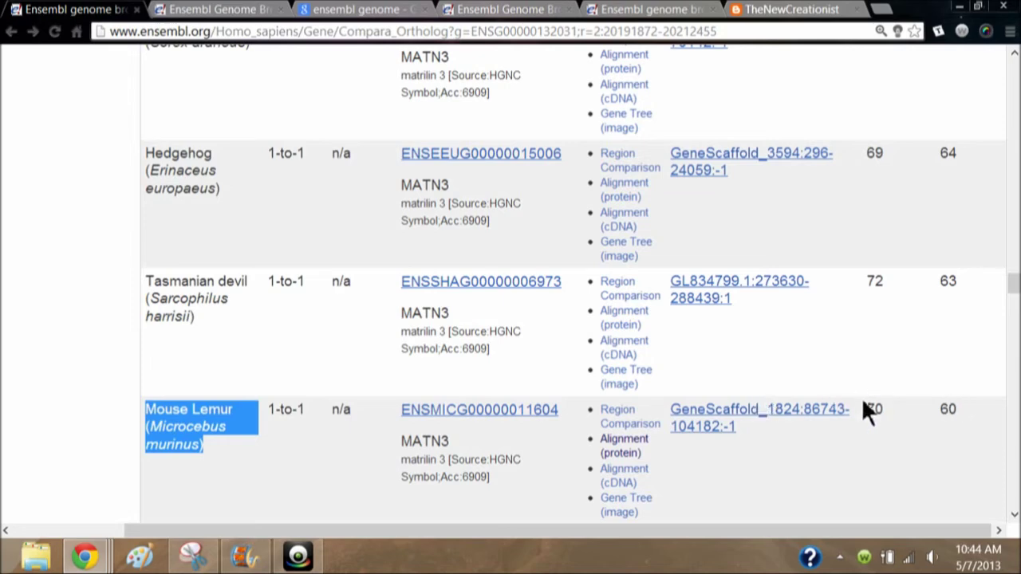
{"action": "scroll", "coordinate": [861, 397], "scroll_direction": "down", "scroll_amount": 2}
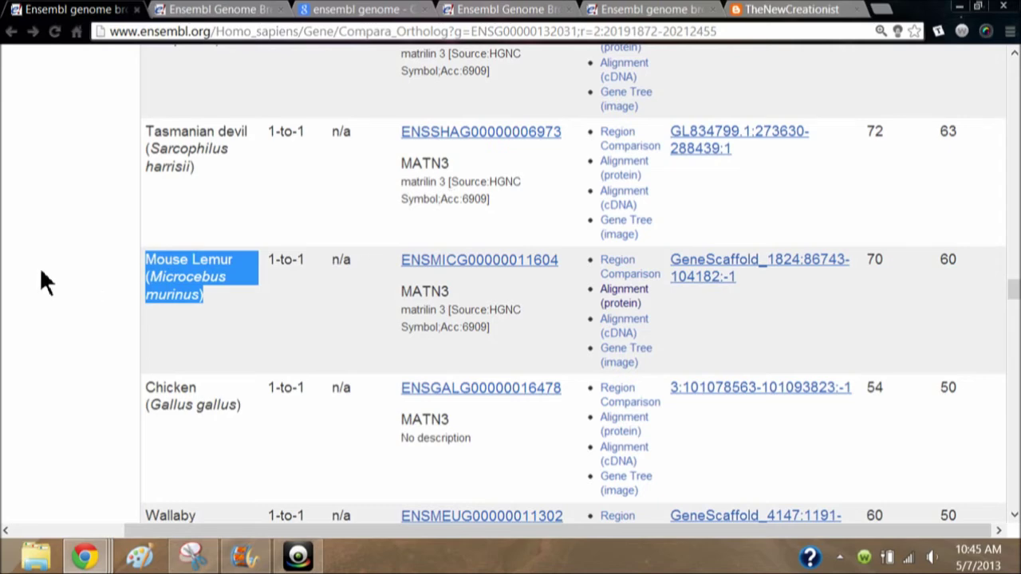
- Return to the Ensembl home page and run the example search for coronary heart disease across all species
{"action": "scroll", "coordinate": [43, 283], "scroll_direction": "up", "scroll_amount": 15}
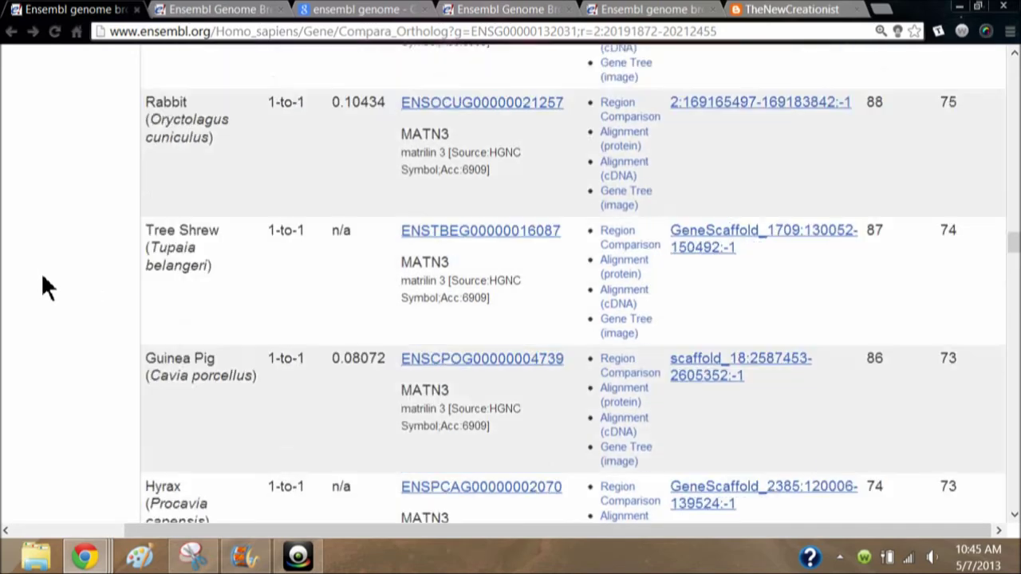
{"action": "scroll", "coordinate": [44, 279], "scroll_direction": "up", "scroll_amount": 14}
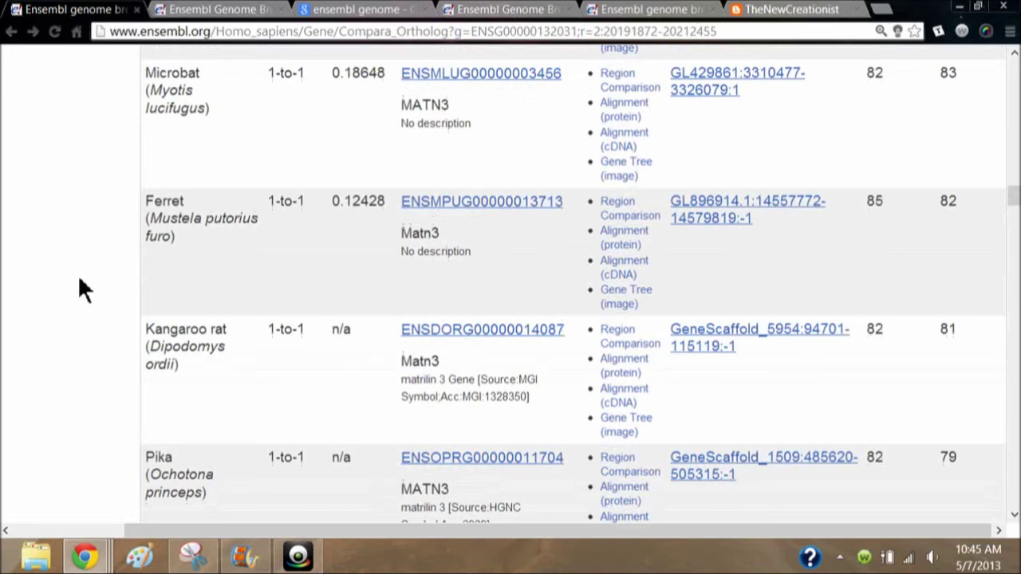
{"action": "left_click", "coordinate": [179, 8]}
{"action": "left_click", "coordinate": [355, 8]}
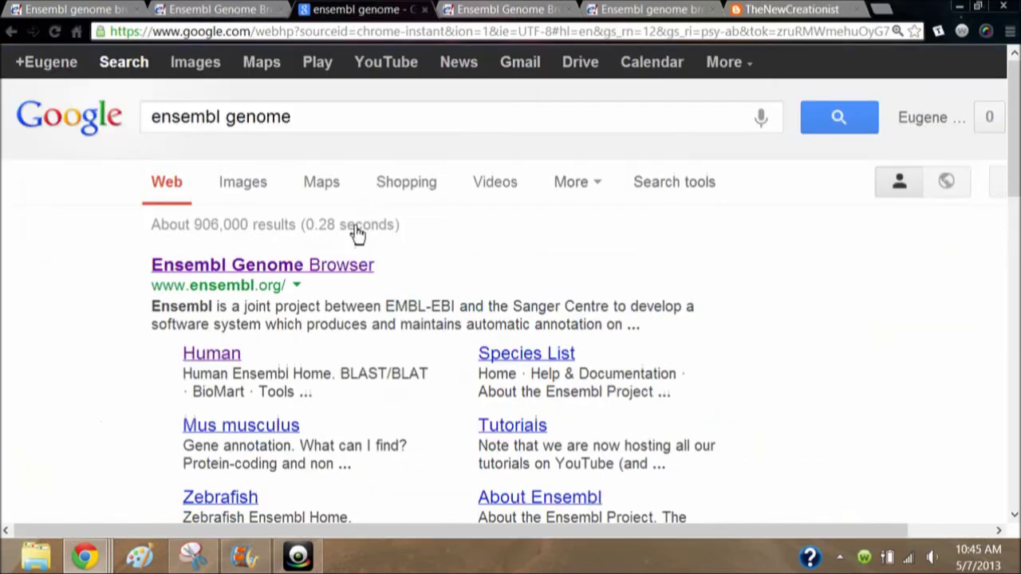
{"action": "left_click", "coordinate": [511, 8]}
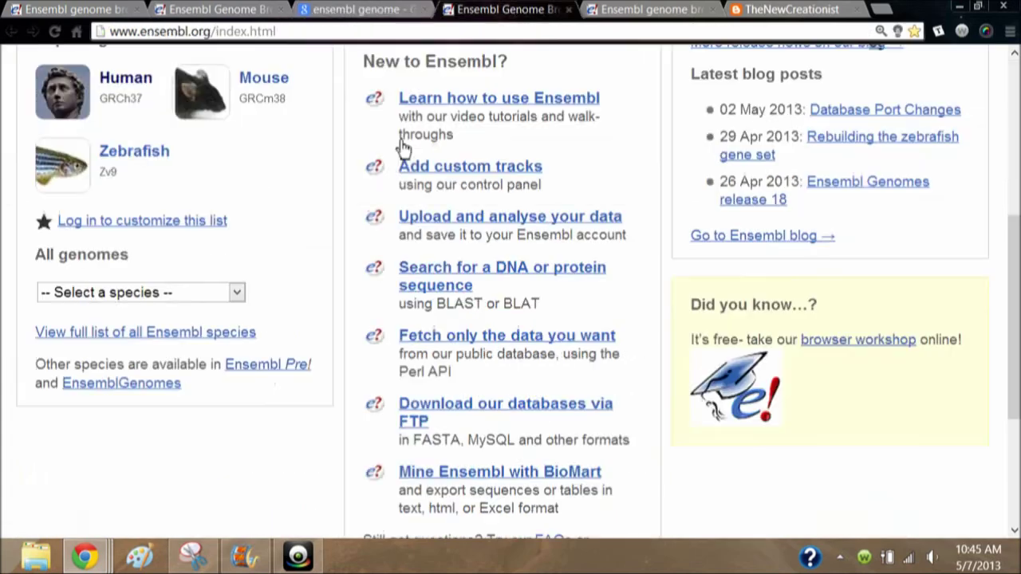
{"action": "scroll", "coordinate": [263, 243], "scroll_direction": "up", "scroll_amount": 5}
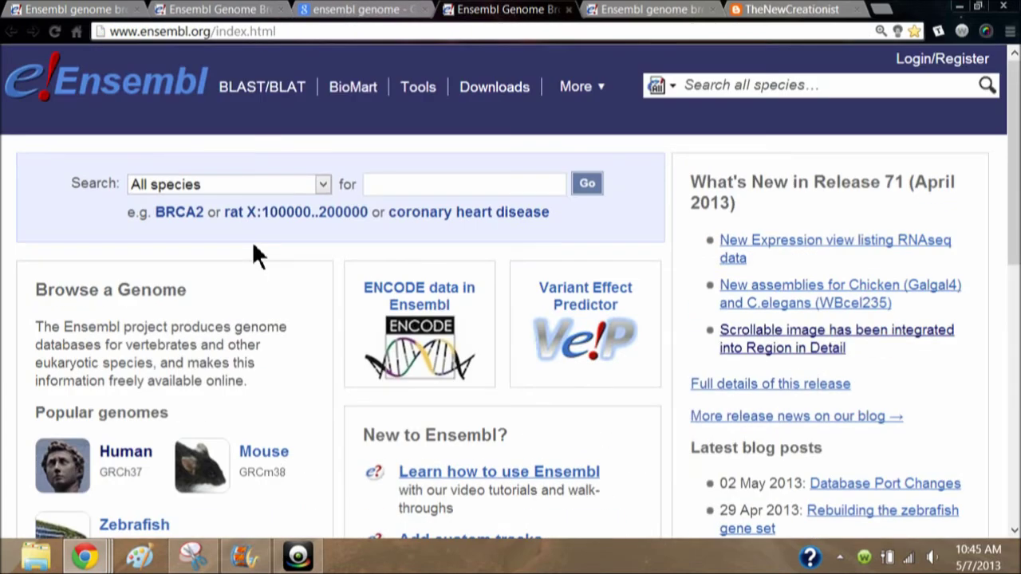
{"action": "left_click", "coordinate": [441, 213]}
{"action": "left_click", "coordinate": [463, 300]}
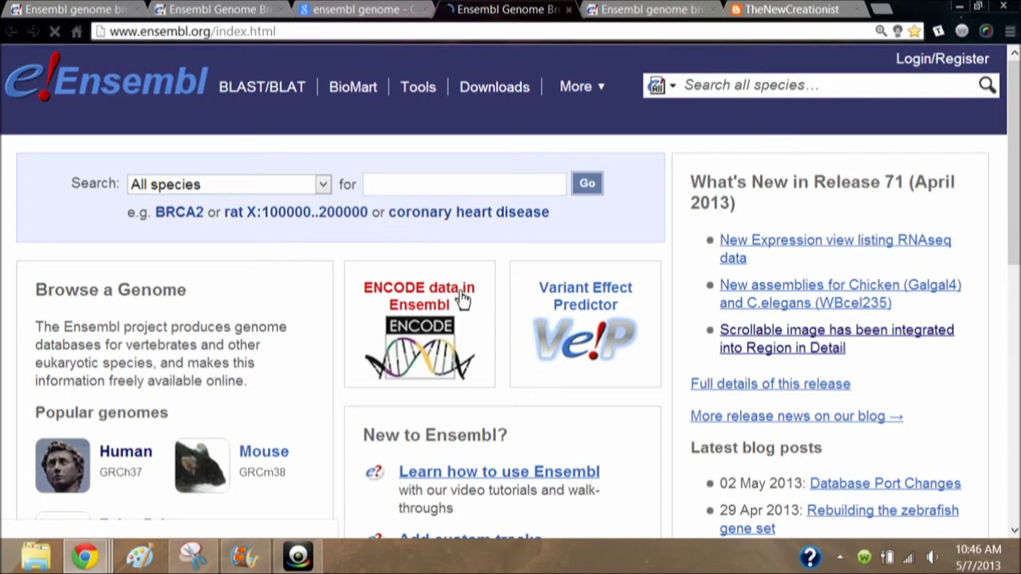
{"action": "left_click", "coordinate": [369, 12]}
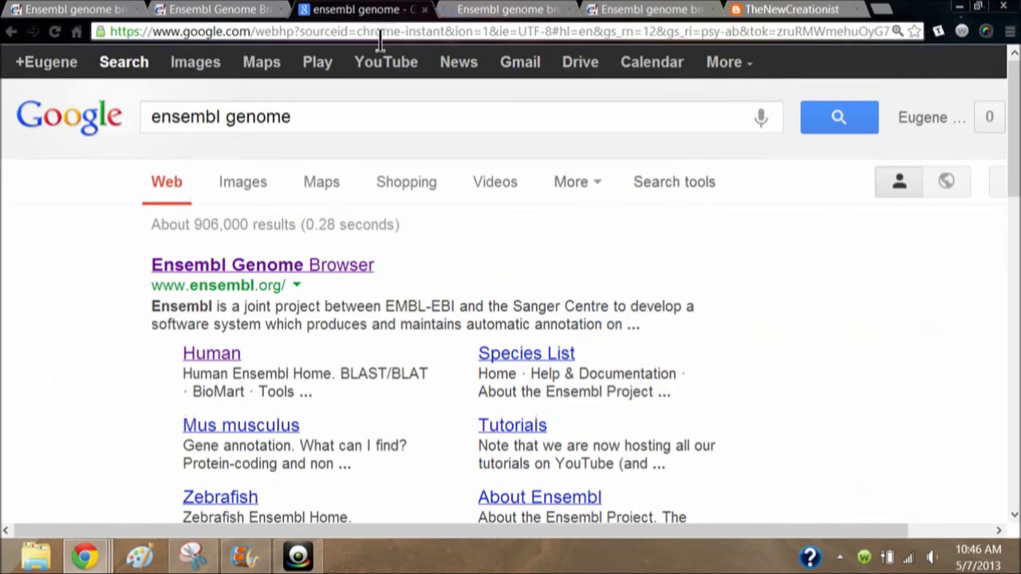
{"action": "left_click", "coordinate": [539, 8]}
{"action": "left_click", "coordinate": [656, 11]}
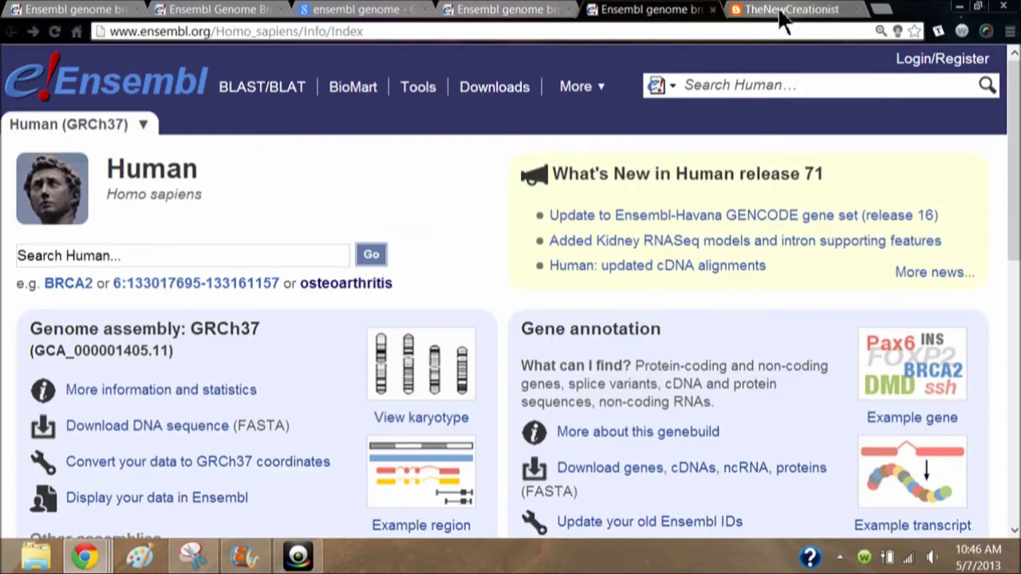
{"action": "left_click", "coordinate": [779, 11]}
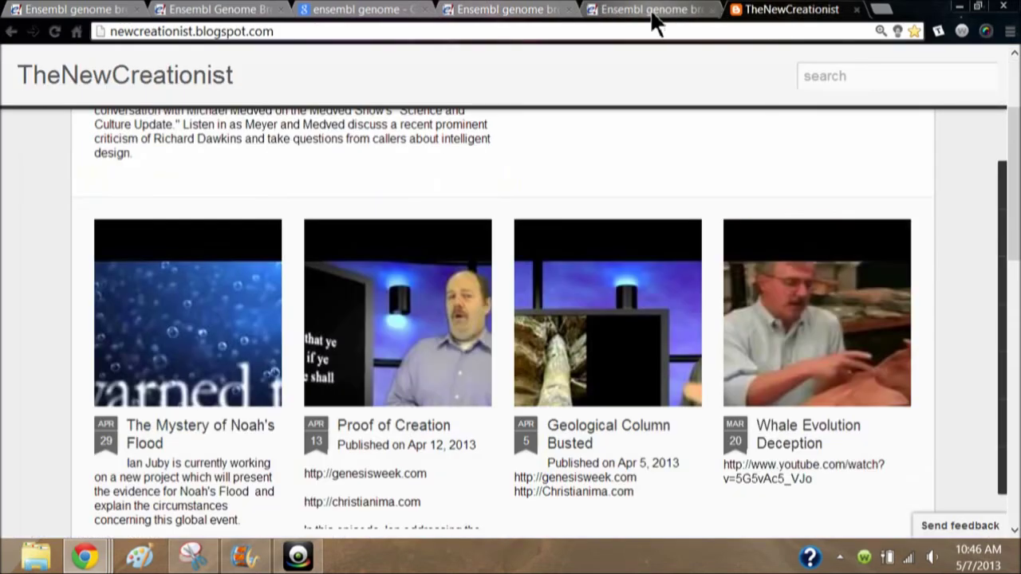
{"action": "left_click", "coordinate": [654, 11]}
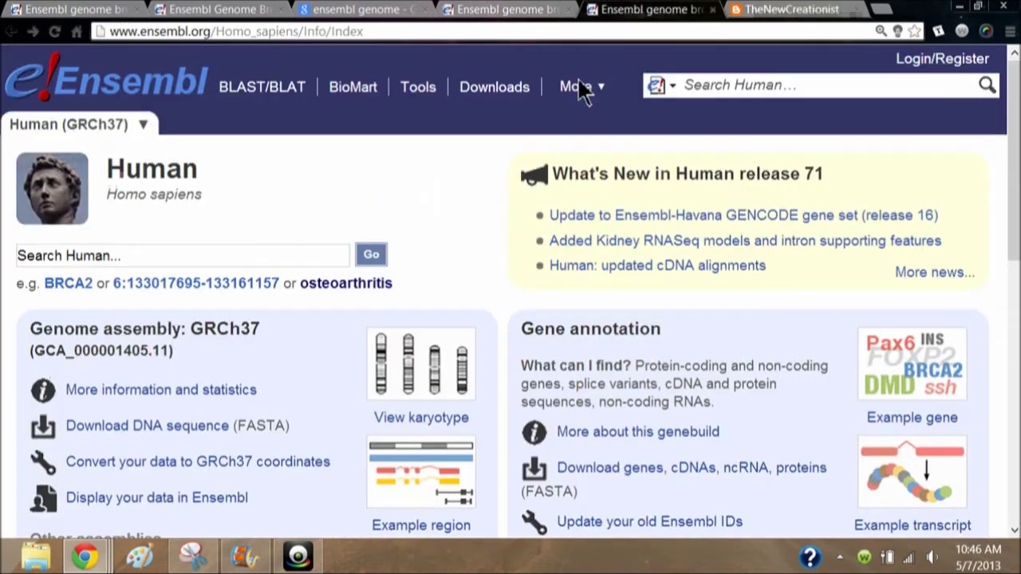
{"action": "left_click", "coordinate": [328, 12]}
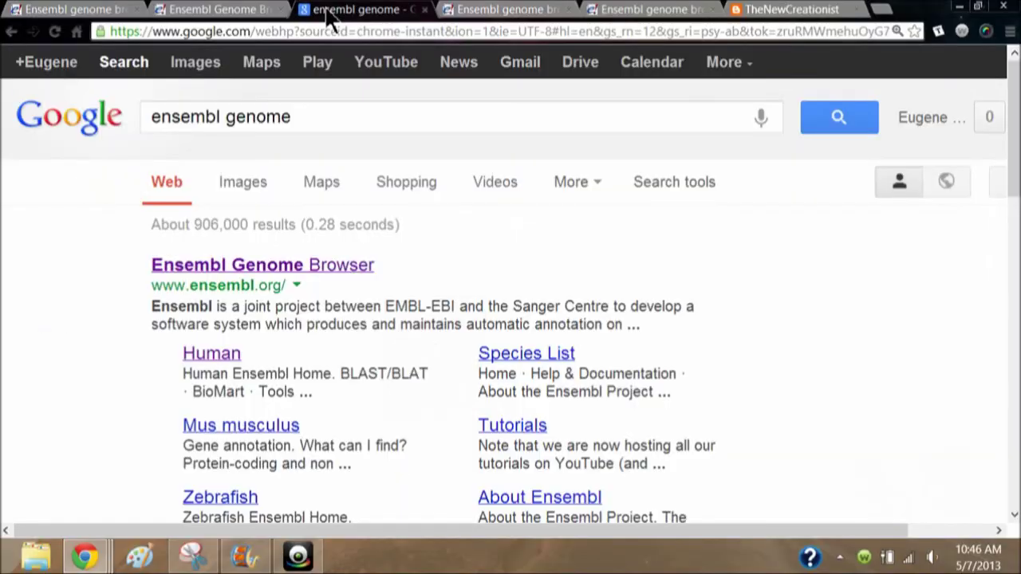
{"action": "left_click", "coordinate": [212, 10]}
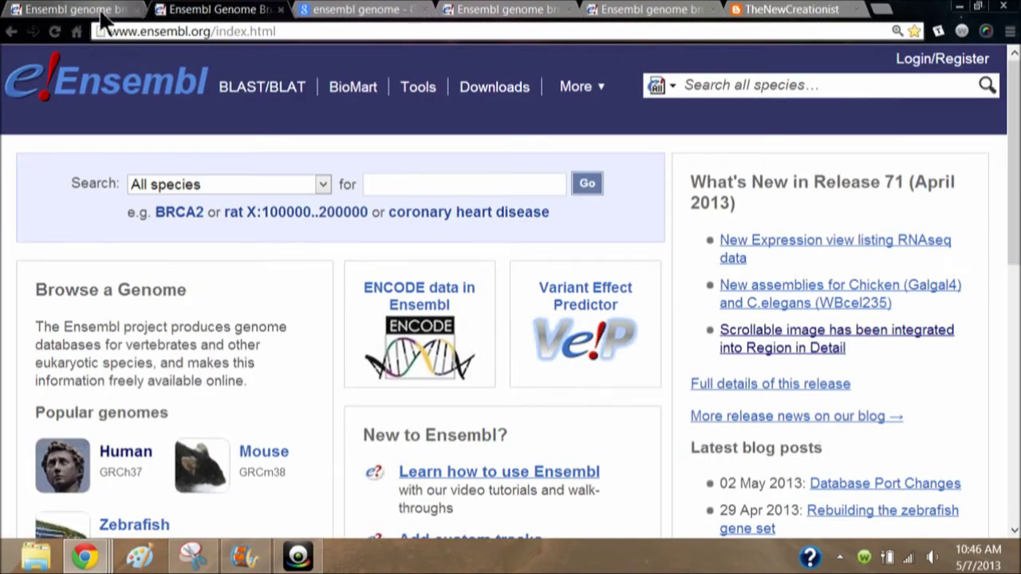
{"action": "left_click", "coordinate": [102, 13]}
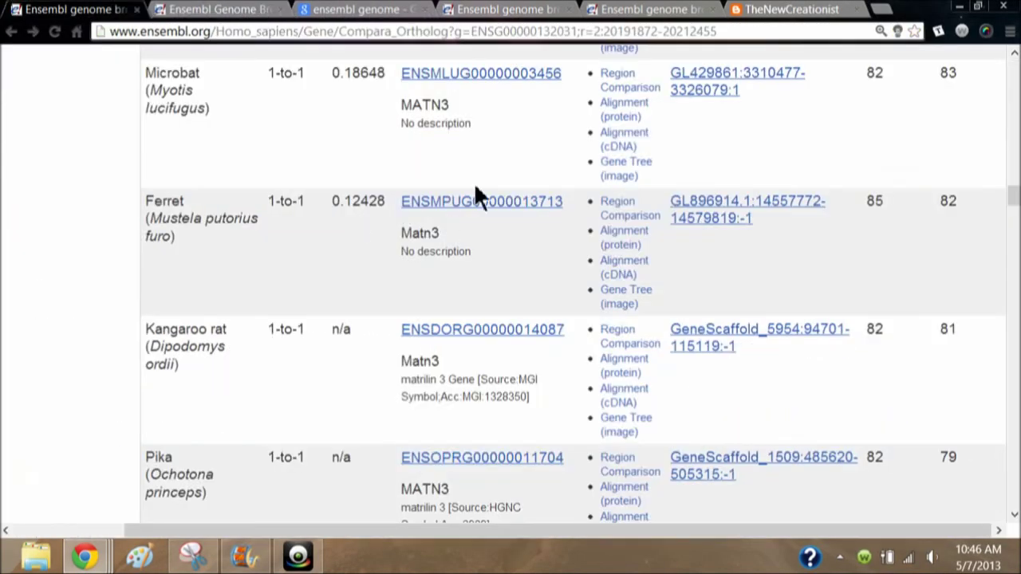
{"action": "left_click", "coordinate": [201, 10]}
{"action": "scroll", "coordinate": [331, 112], "scroll_direction": "down", "scroll_amount": 3}
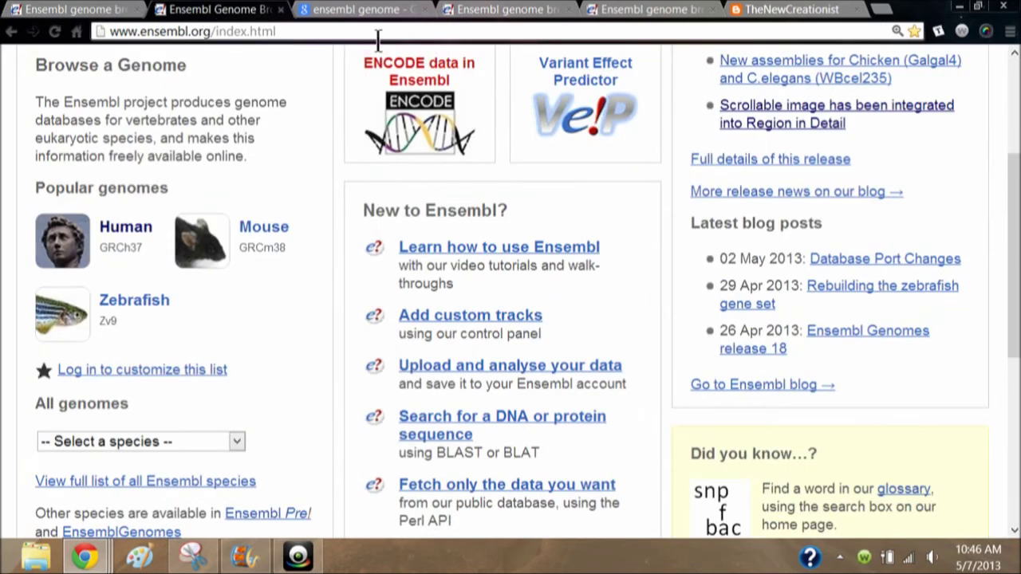
{"action": "left_click", "coordinate": [363, 11]}
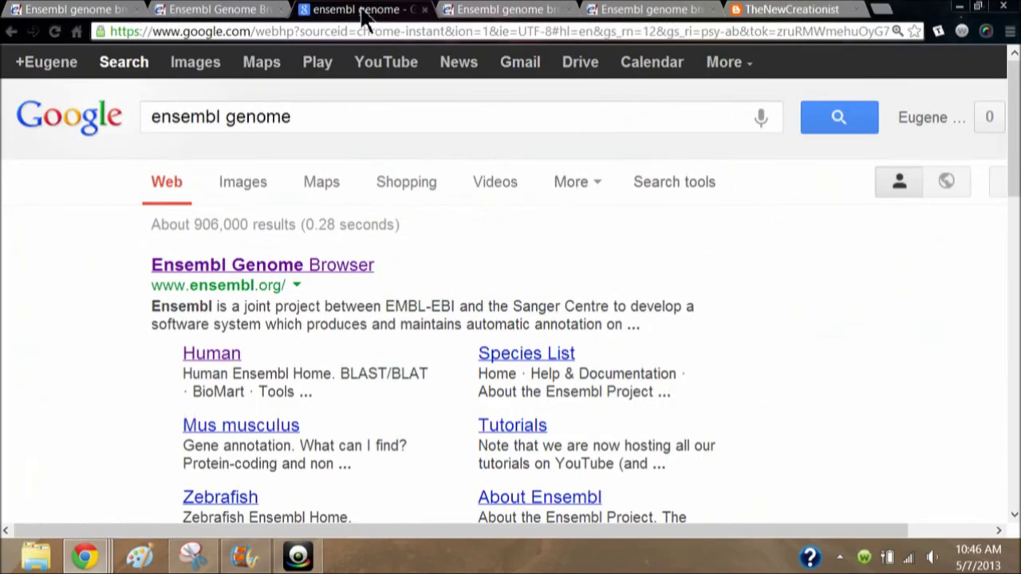
- From the coronary heart disease results, list the human gene matches and open the first MMP3 gene, matrix metallopeptidase 3
{"action": "left_click", "coordinate": [469, 11]}
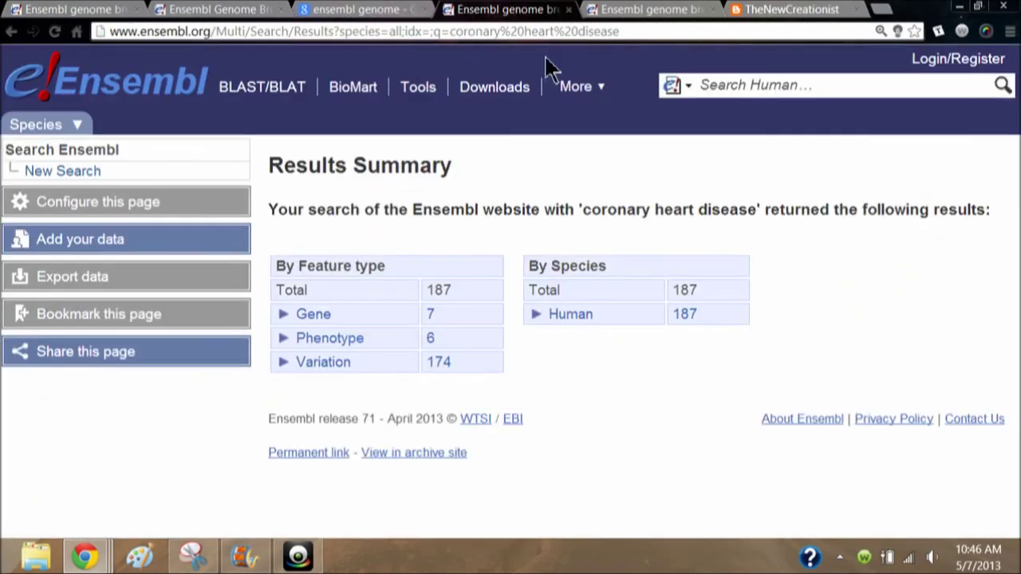
{"action": "left_click", "coordinate": [313, 316]}
{"action": "left_click", "coordinate": [323, 338]}
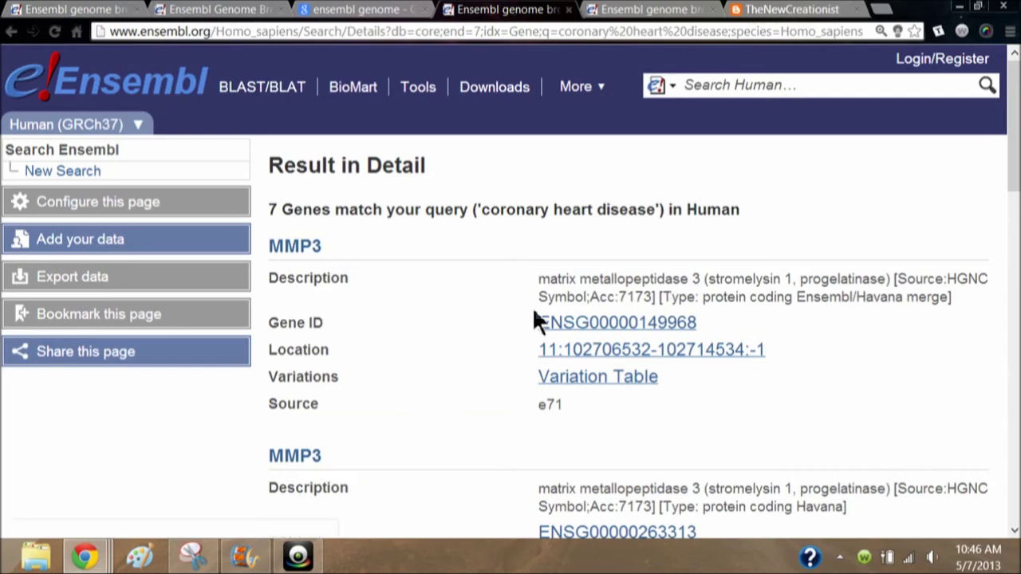
{"action": "left_click", "coordinate": [293, 249]}
{"action": "left_click", "coordinate": [294, 250]}
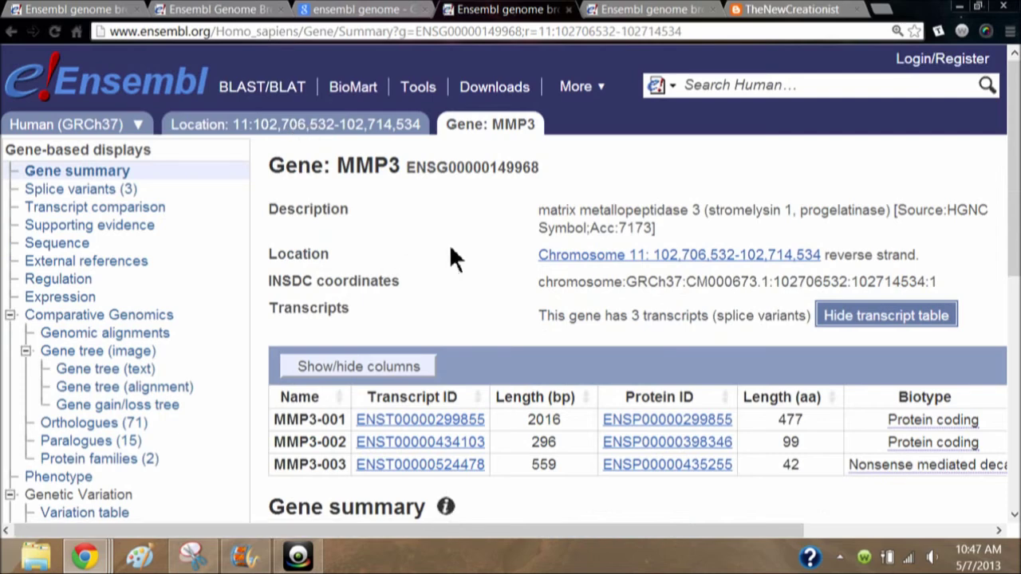
- Open the orthologues of MMP3 and review the summary of orthologue types for each species set
{"action": "left_click", "coordinate": [69, 428]}
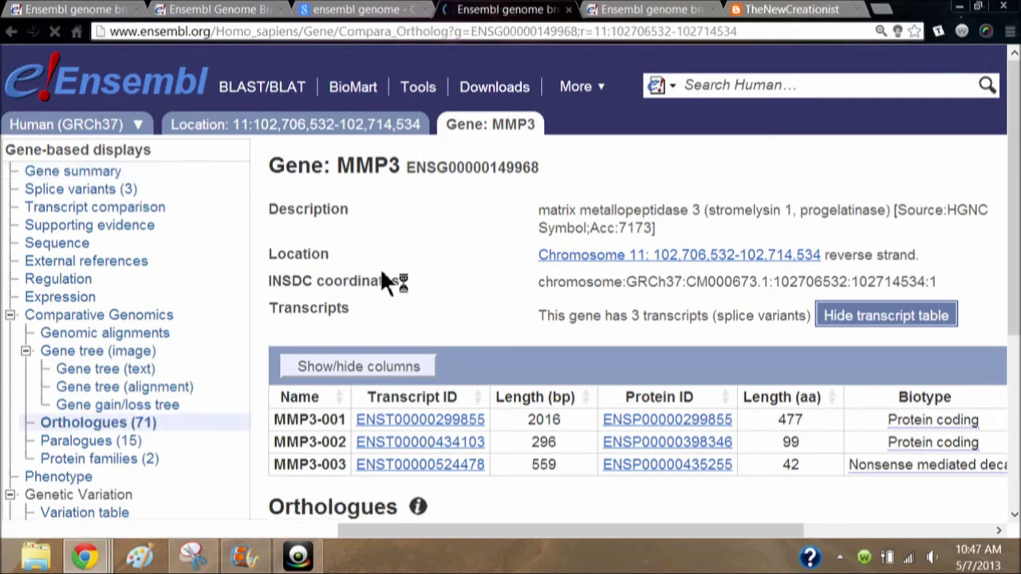
{"action": "scroll", "coordinate": [381, 281], "scroll_direction": "down", "scroll_amount": 5}
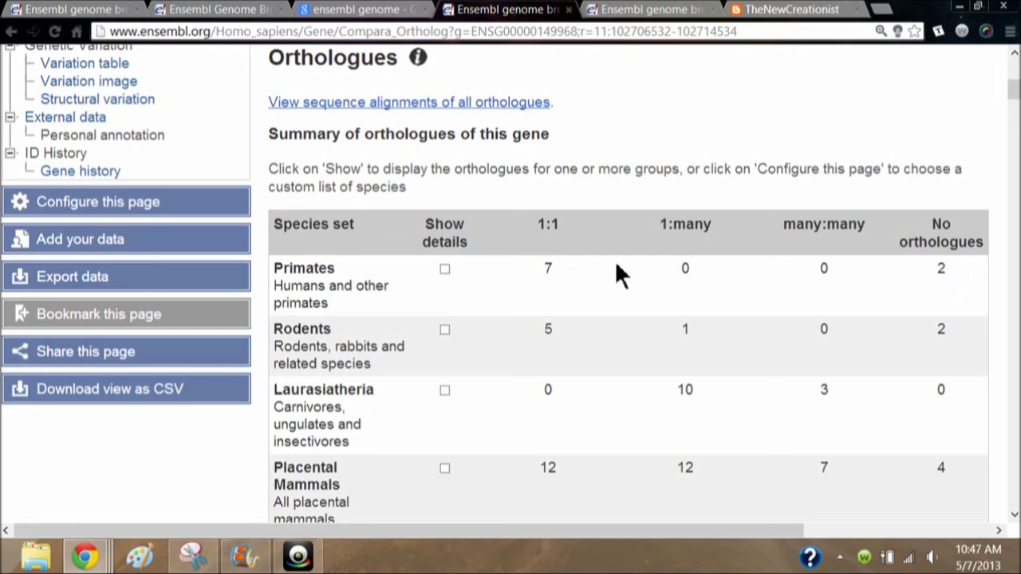
{"action": "scroll", "coordinate": [599, 264], "scroll_direction": "up", "scroll_amount": 6}
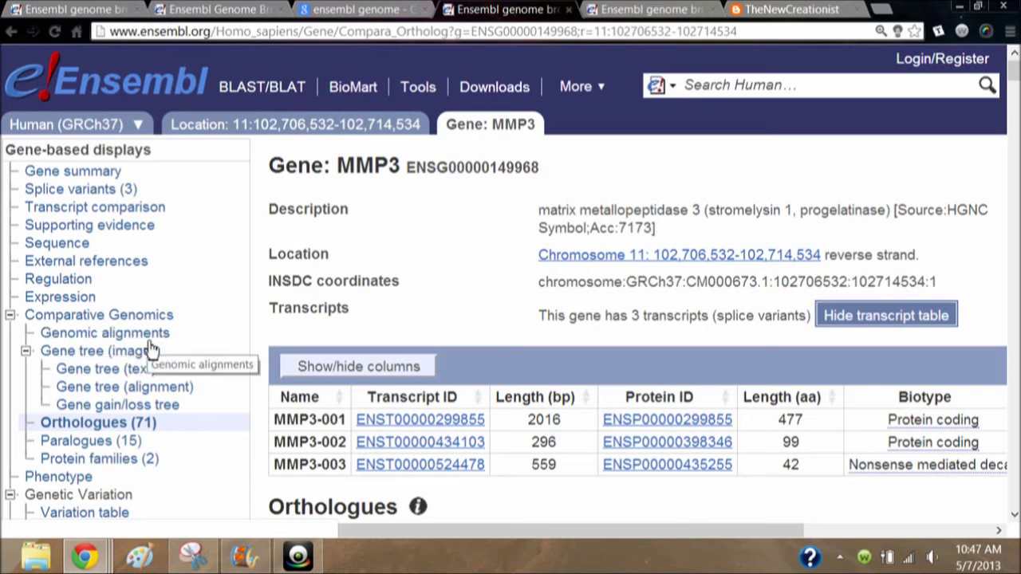
{"action": "scroll", "coordinate": [307, 375], "scroll_direction": "down", "scroll_amount": 5}
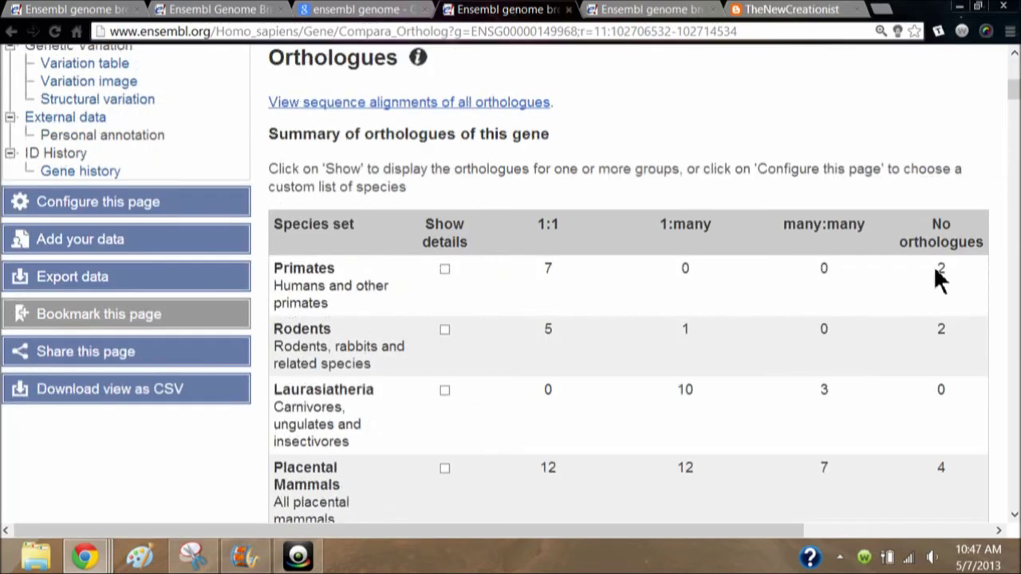
{"action": "scroll", "coordinate": [696, 349], "scroll_direction": "down", "scroll_amount": 8}
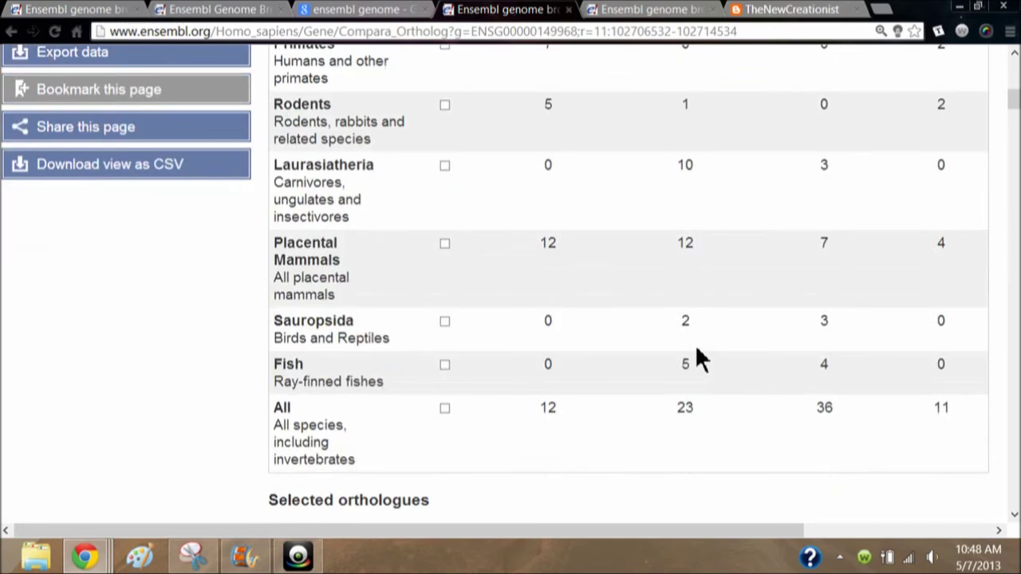
{"action": "scroll", "coordinate": [574, 327], "scroll_direction": "up", "scroll_amount": 8}
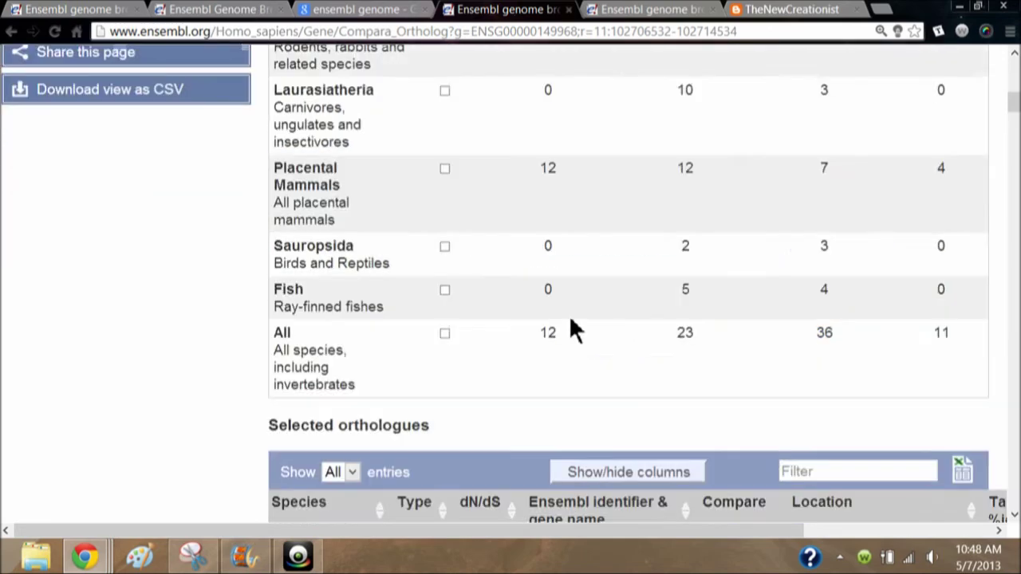
- Show details for only the Primates species set and bring up its selected MMP3 orthologues
{"action": "left_click", "coordinate": [445, 271]}
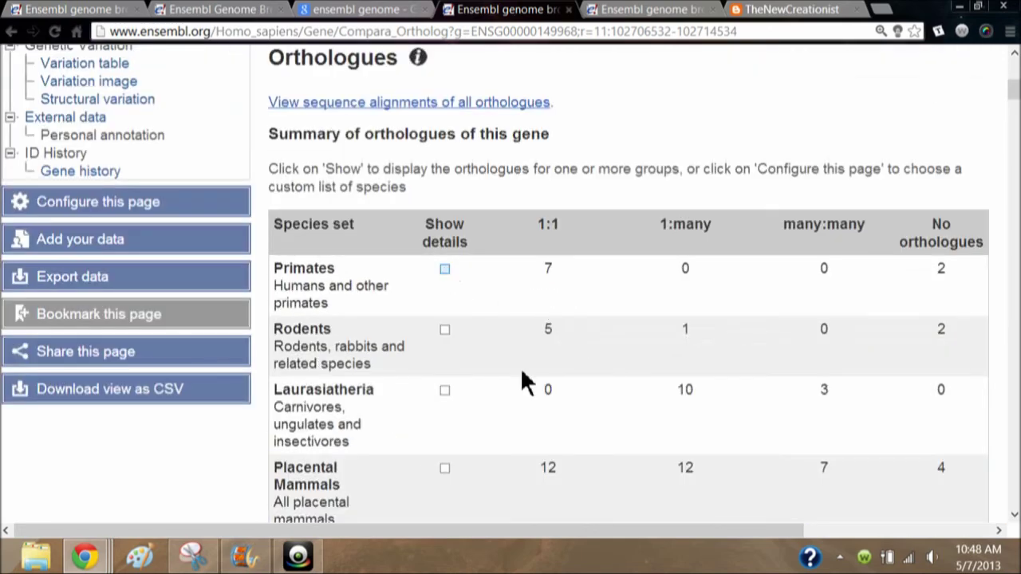
{"action": "scroll", "coordinate": [524, 392], "scroll_direction": "down", "scroll_amount": 2}
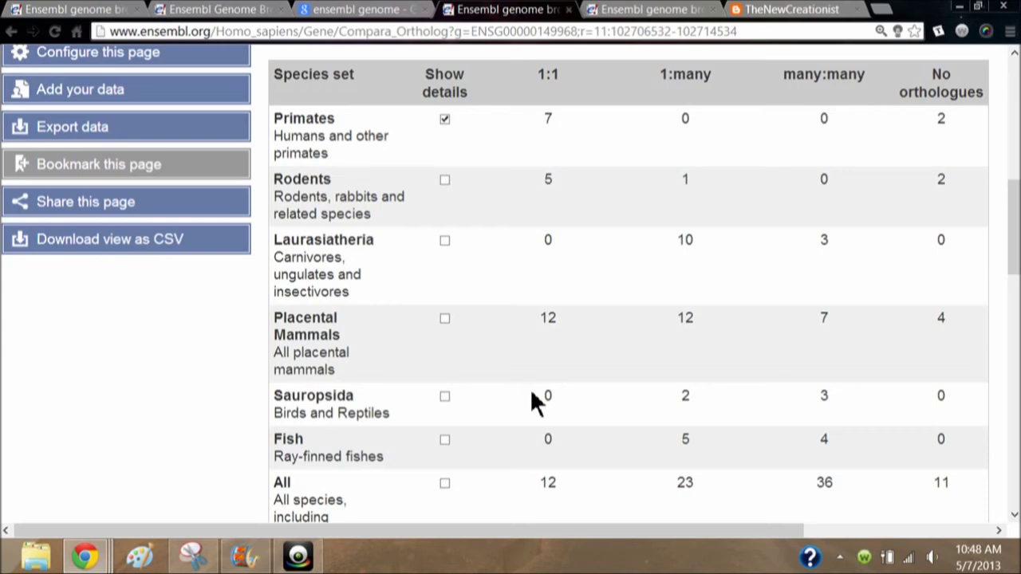
{"action": "scroll", "coordinate": [532, 389], "scroll_direction": "down", "scroll_amount": 5}
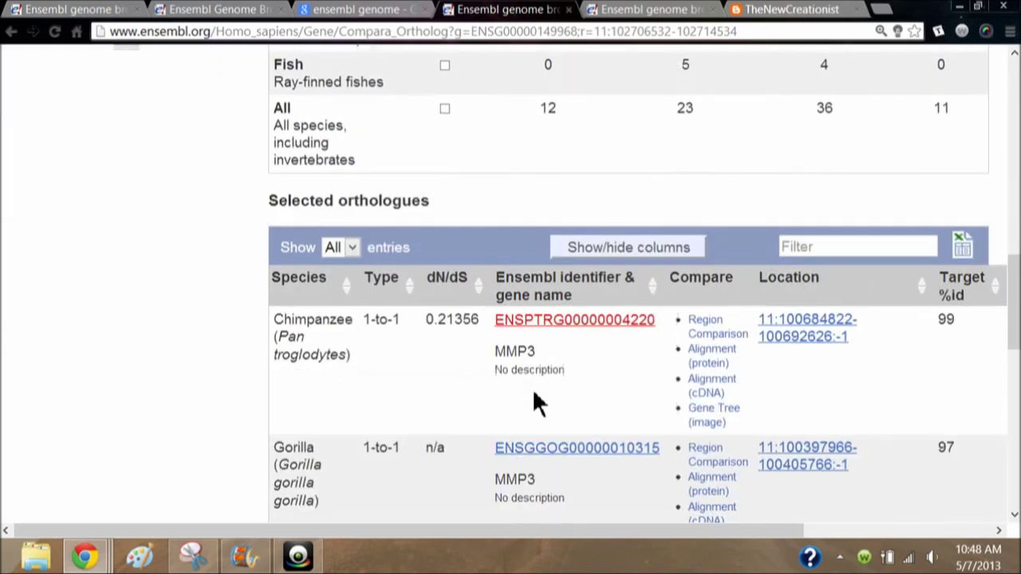
{"action": "scroll", "coordinate": [346, 362], "scroll_direction": "down", "scroll_amount": 2}
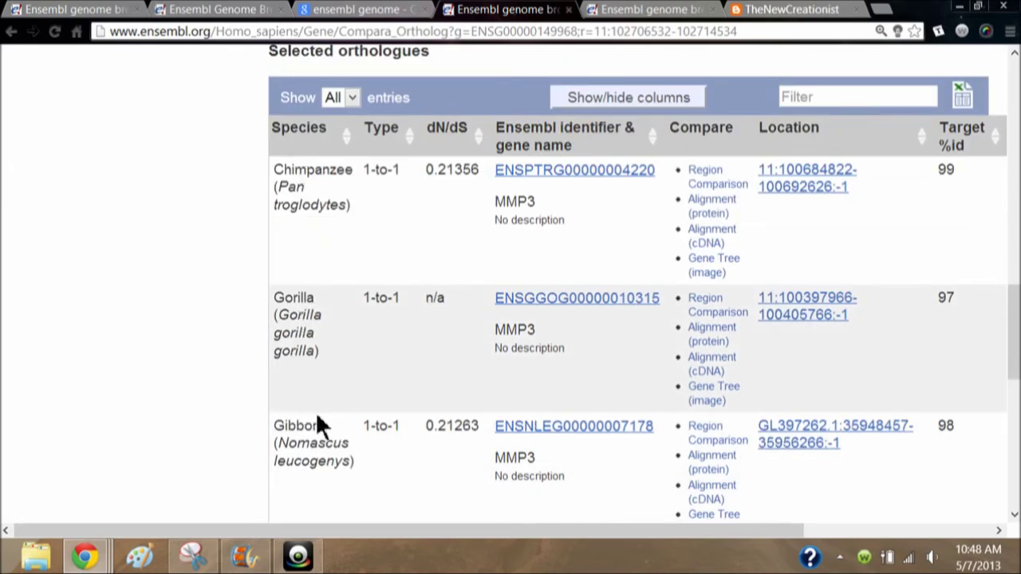
- Compare the Target %id values of the MMP3 primate orthologues from chimpanzee and gorilla through to marmoset and tarsier
{"action": "scroll", "coordinate": [317, 424], "scroll_direction": "up", "scroll_amount": 12}
{"action": "scroll", "coordinate": [316, 424], "scroll_direction": "down", "scroll_amount": 10}
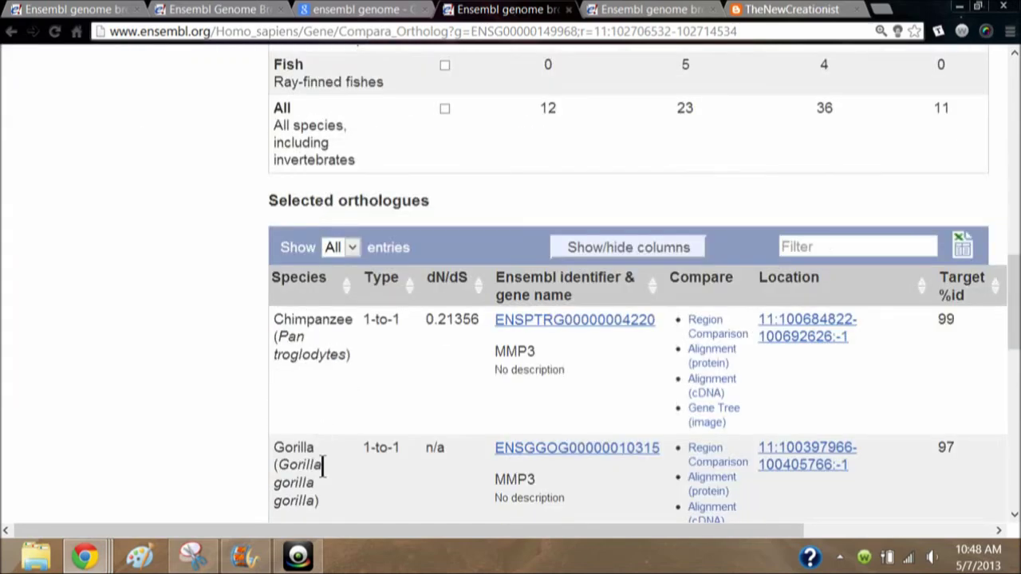
{"action": "scroll", "coordinate": [351, 451], "scroll_direction": "down", "scroll_amount": 10}
{"action": "scroll", "coordinate": [352, 448], "scroll_direction": "down", "scroll_amount": 3}
{"action": "scroll", "coordinate": [352, 448], "scroll_direction": "down", "scroll_amount": 3}
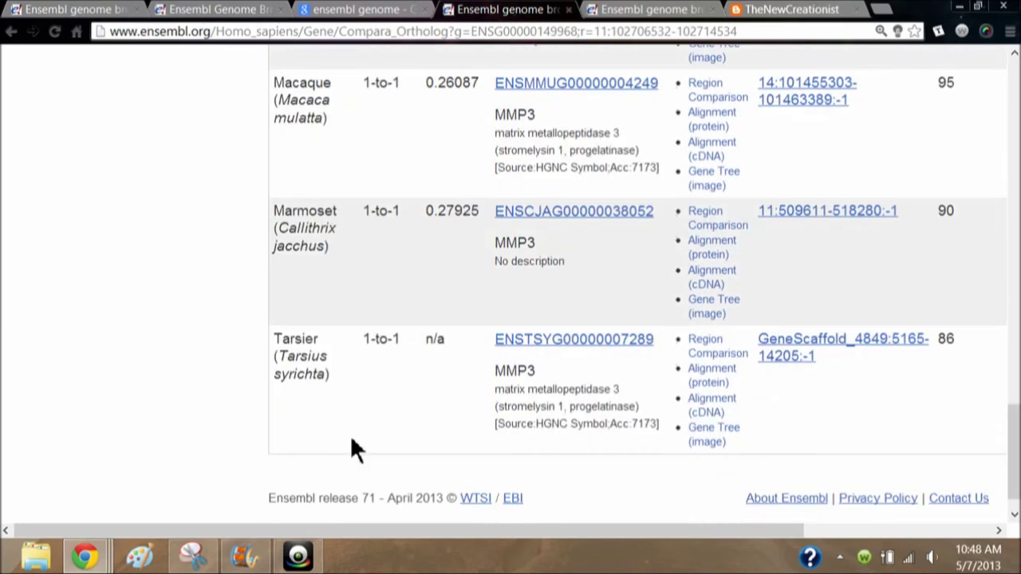
{"action": "scroll", "coordinate": [352, 448], "scroll_direction": "up", "scroll_amount": 5}
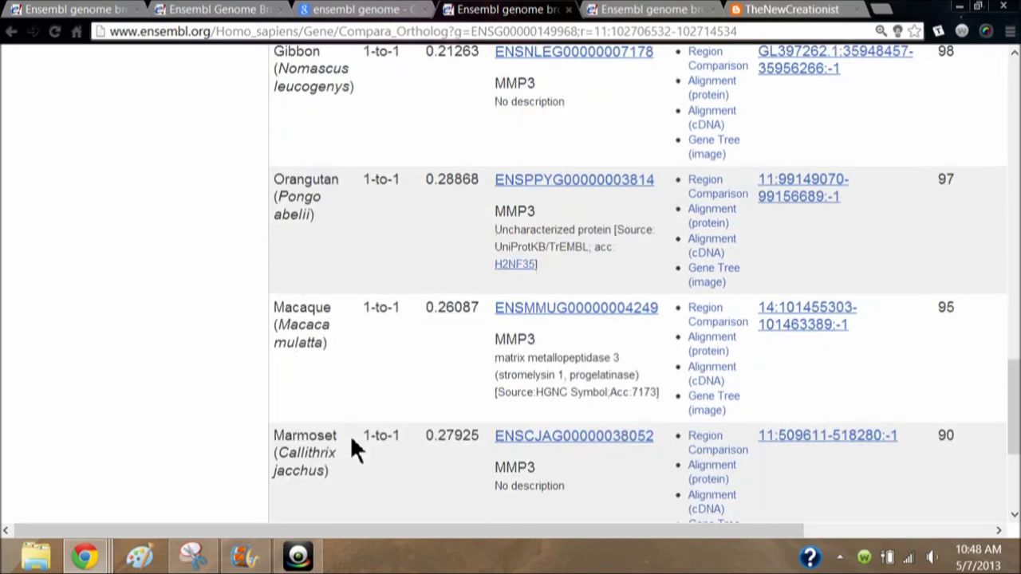
{"action": "scroll", "coordinate": [352, 439], "scroll_direction": "up", "scroll_amount": 6}
{"action": "scroll", "coordinate": [352, 440], "scroll_direction": "down", "scroll_amount": 5}
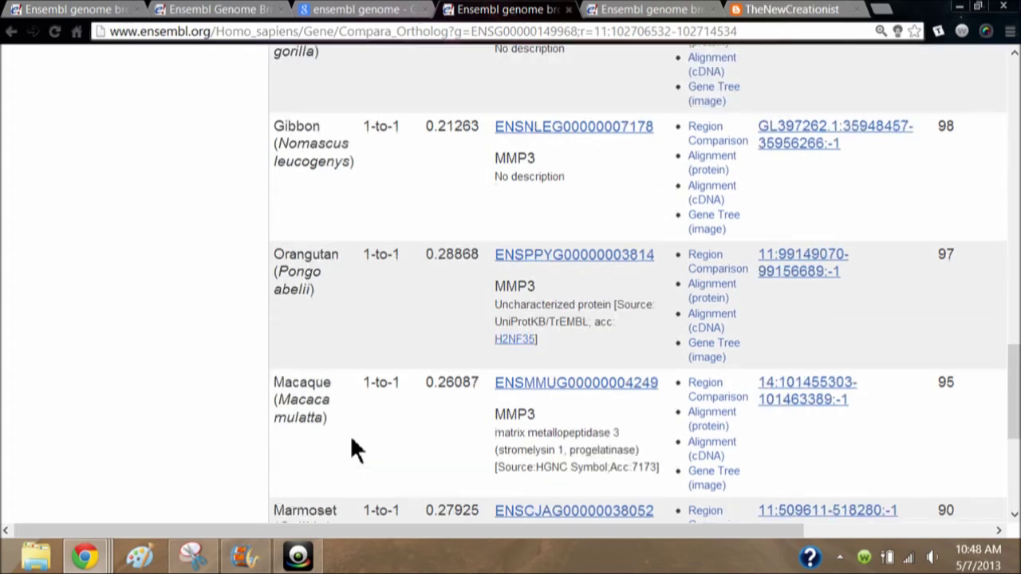
{"action": "scroll", "coordinate": [355, 448], "scroll_direction": "down", "scroll_amount": 5}
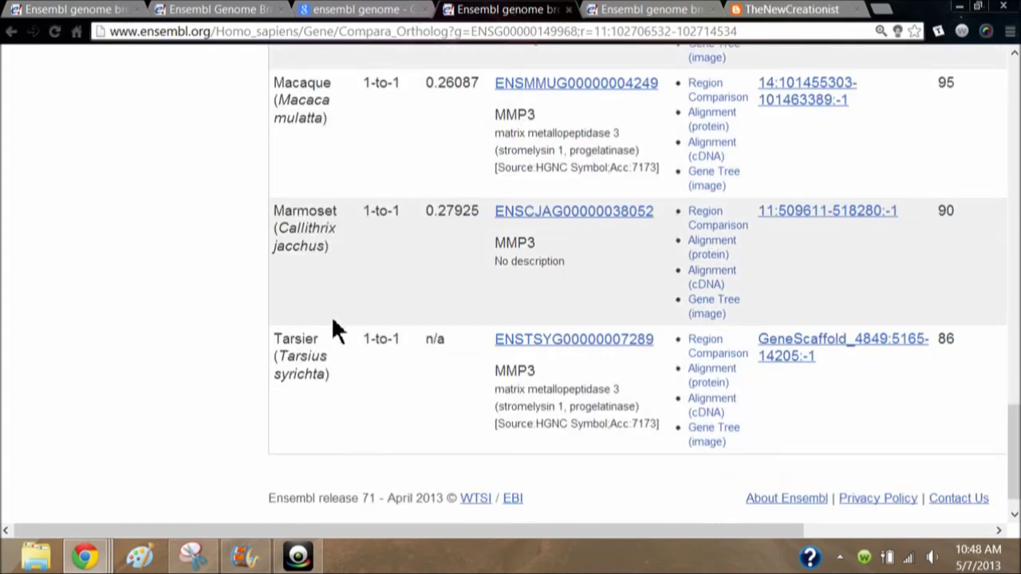
{"action": "scroll", "coordinate": [335, 330], "scroll_direction": "up", "scroll_amount": 5}
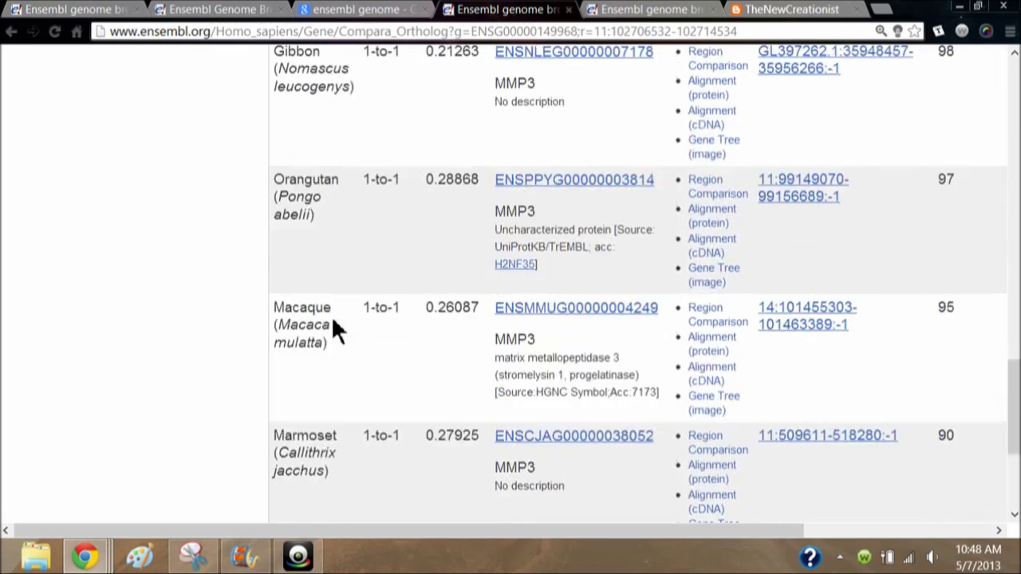
{"action": "scroll", "coordinate": [335, 322], "scroll_direction": "up", "scroll_amount": 2}
{"action": "scroll", "coordinate": [334, 323], "scroll_direction": "up", "scroll_amount": 2}
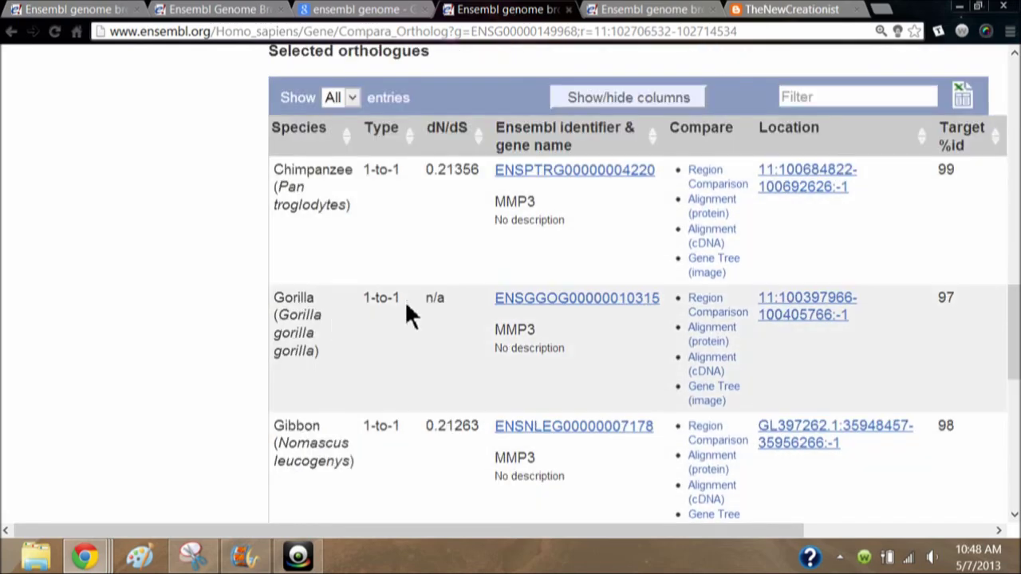
- Go through the selected MMP3 primate orthologues again, examining each species from chimpanzee down to tarsier at the end of the table
{"action": "scroll", "coordinate": [406, 305], "scroll_direction": "down", "scroll_amount": 9}
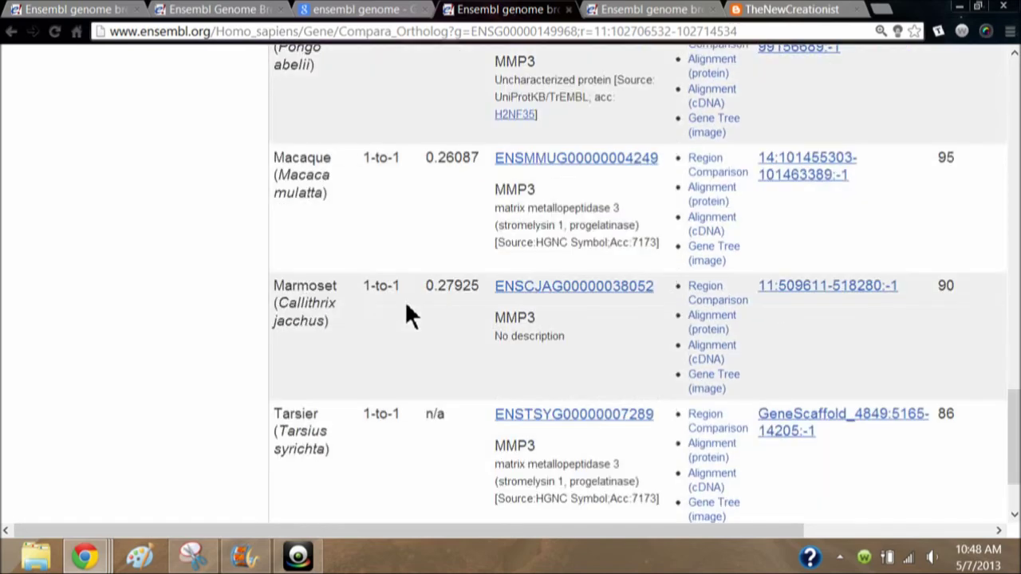
{"action": "scroll", "coordinate": [406, 305], "scroll_direction": "down", "scroll_amount": 1}
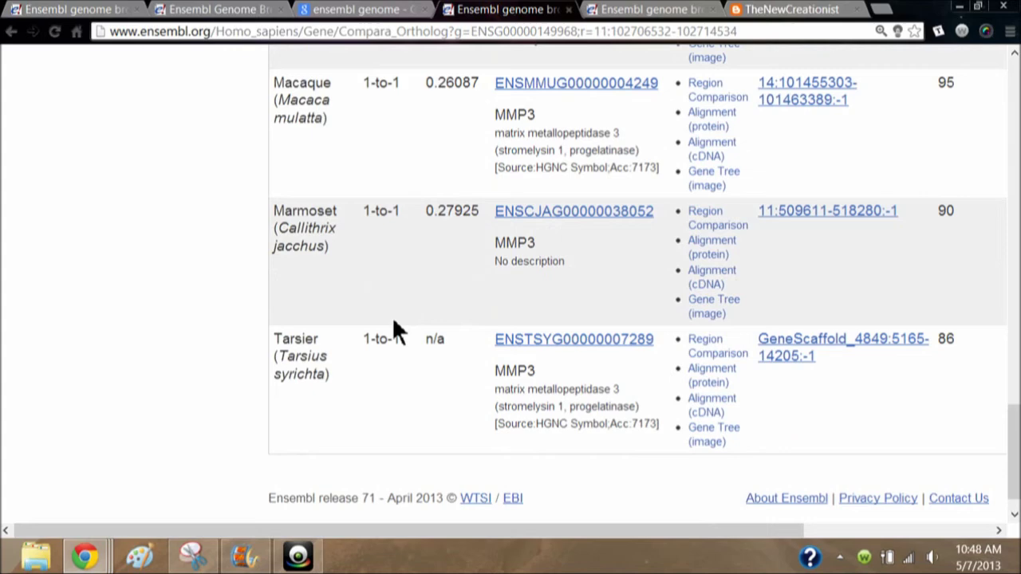
{"action": "scroll", "coordinate": [393, 321], "scroll_direction": "up", "scroll_amount": 8}
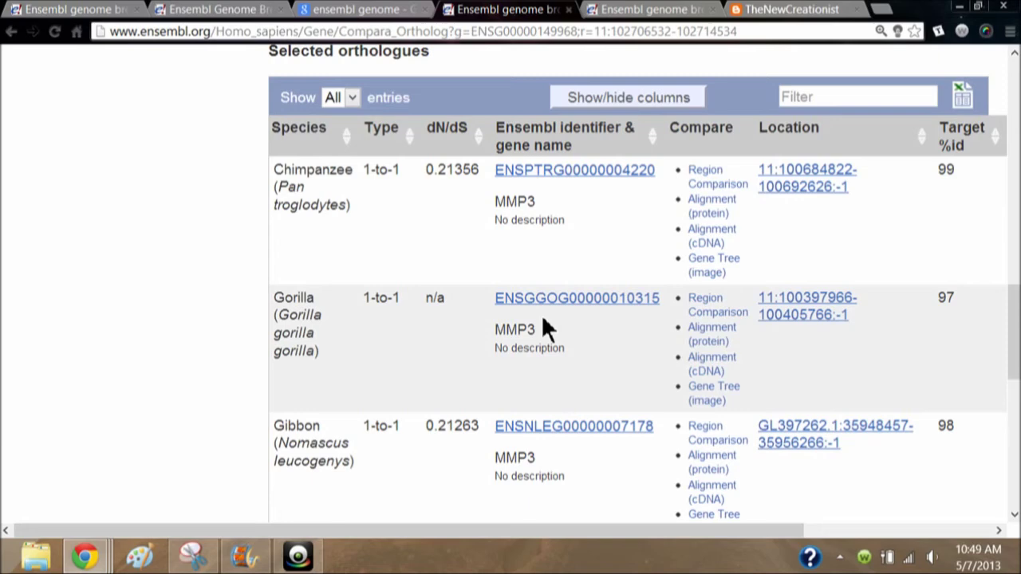
{"action": "left_click", "coordinate": [786, 441]}
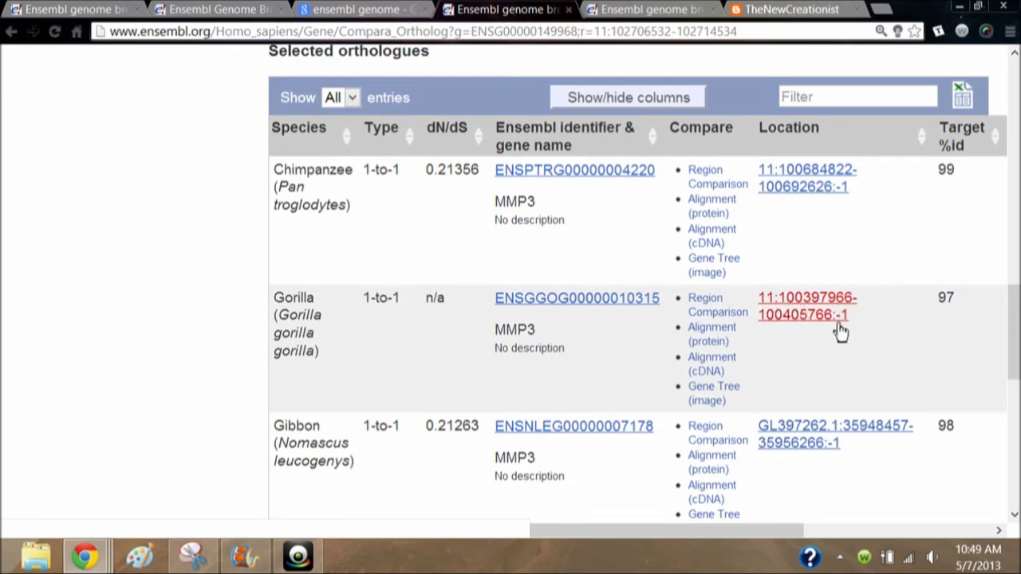
{"action": "scroll", "coordinate": [817, 331], "scroll_direction": "down", "scroll_amount": 4}
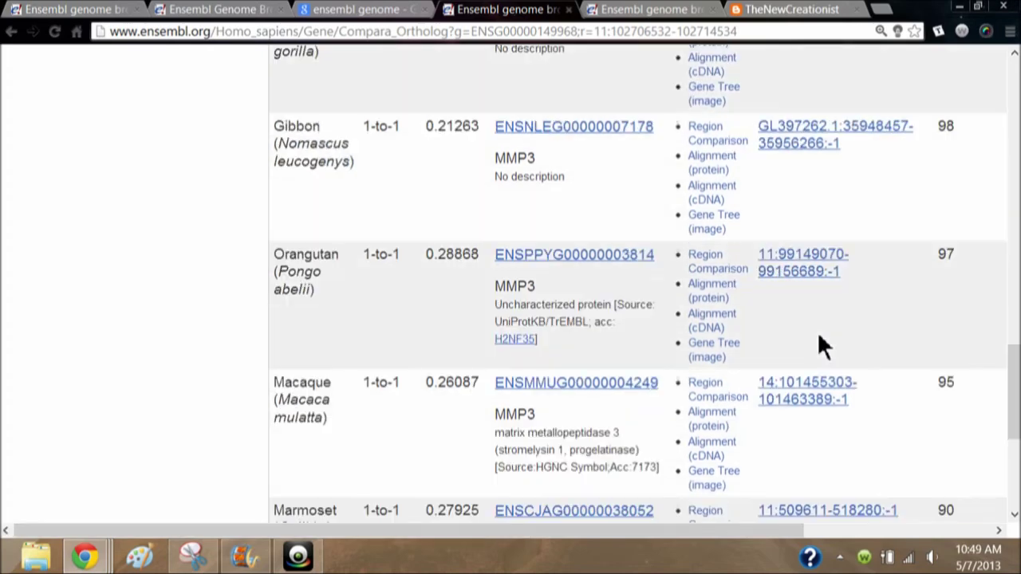
{"action": "scroll", "coordinate": [810, 408], "scroll_direction": "down", "scroll_amount": 2}
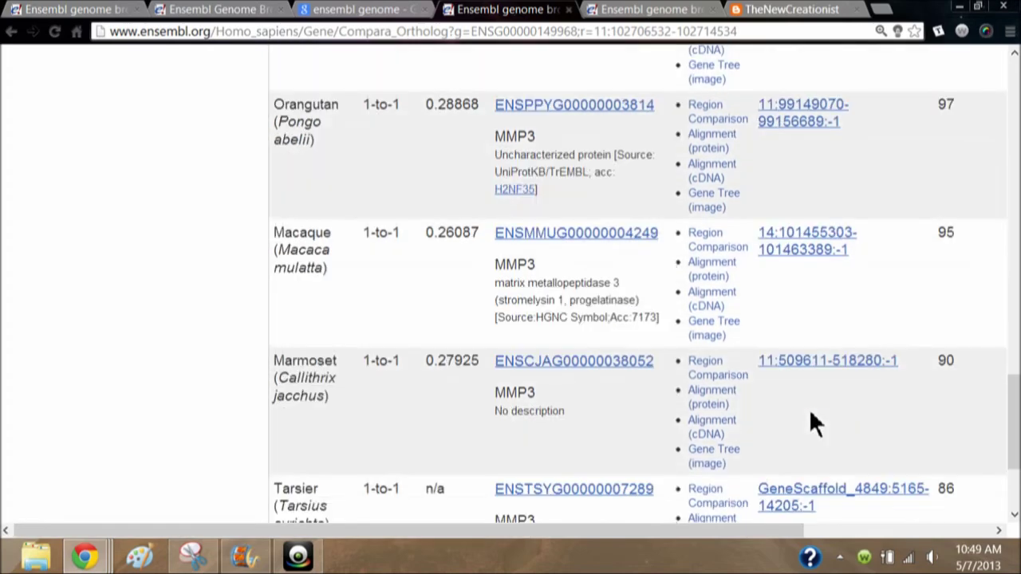
{"action": "scroll", "coordinate": [814, 443], "scroll_direction": "down", "scroll_amount": 2}
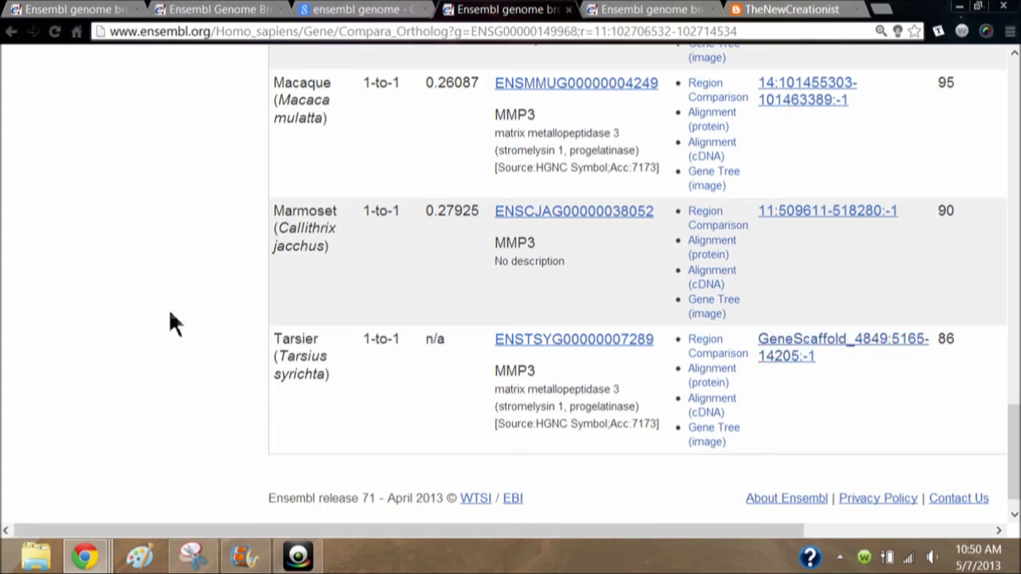
- Turn off the details filter for the Primates species set and bring the Target %id and Query %id columns into view
{"action": "scroll", "coordinate": [171, 324], "scroll_direction": "up", "scroll_amount": 5}
{"action": "scroll", "coordinate": [168, 308], "scroll_direction": "up", "scroll_amount": 10}
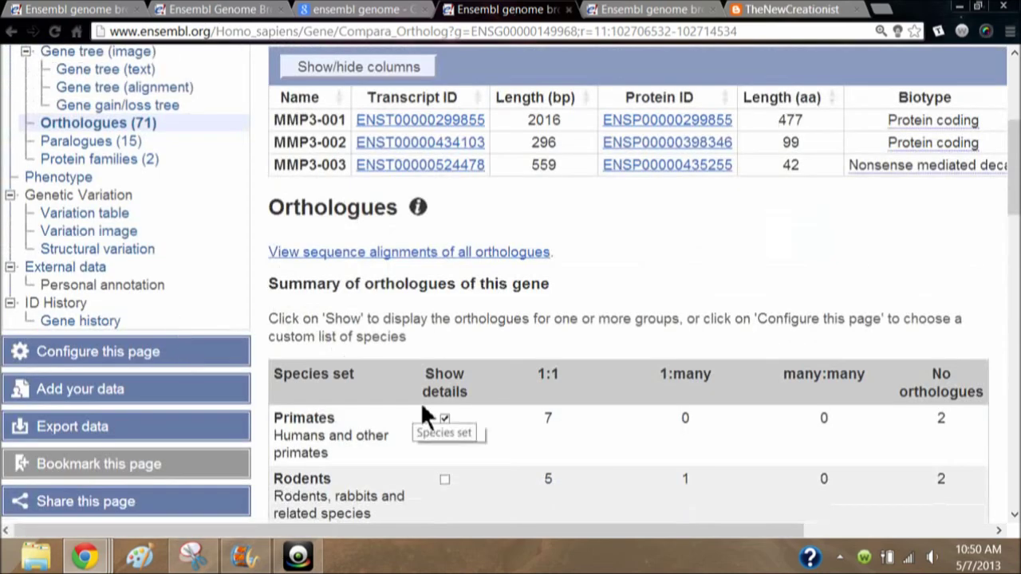
{"action": "left_click", "coordinate": [445, 419]}
{"action": "scroll", "coordinate": [462, 413], "scroll_direction": "down", "scroll_amount": 8}
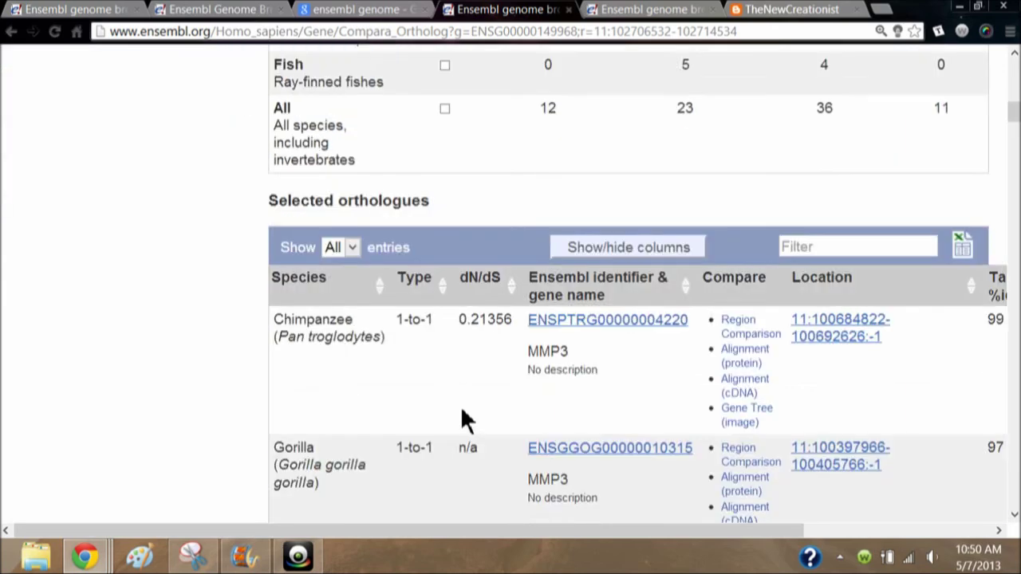
{"action": "left_click_drag", "start_coordinate": [501, 535], "coordinate": [656, 535]}
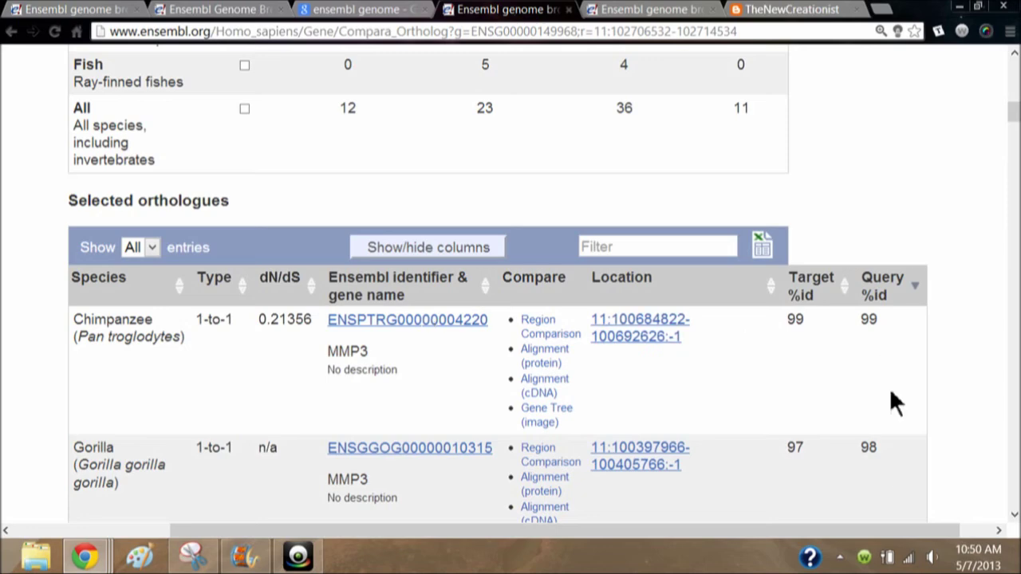
- Compare the Target %id and Query %id values of the MMP3 orthologues from chimpanzee through tarsier to squirrel, rabbit and cat
{"action": "scroll", "coordinate": [878, 460], "scroll_direction": "down", "scroll_amount": 2}
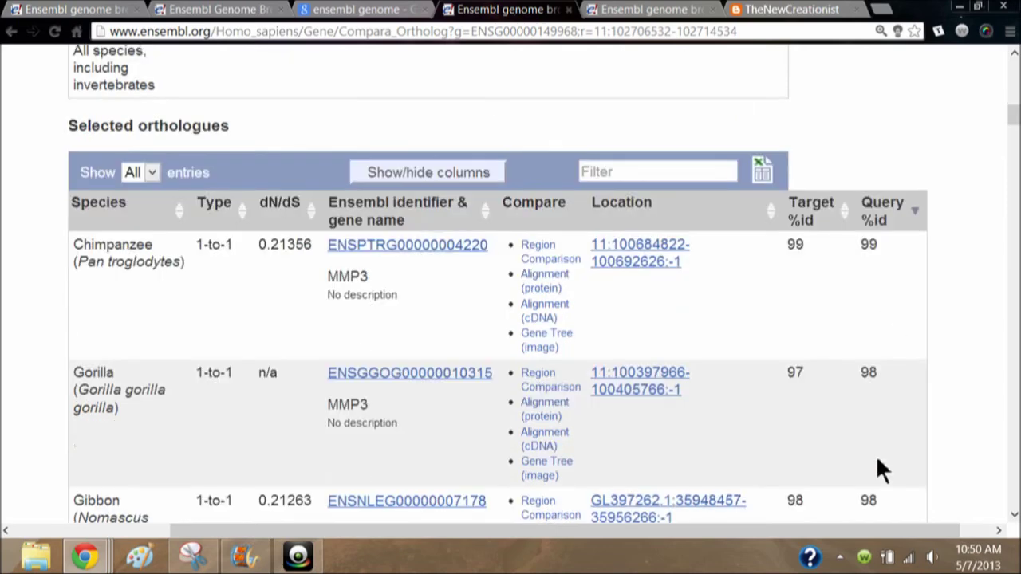
{"action": "scroll", "coordinate": [875, 450], "scroll_direction": "down", "scroll_amount": 2}
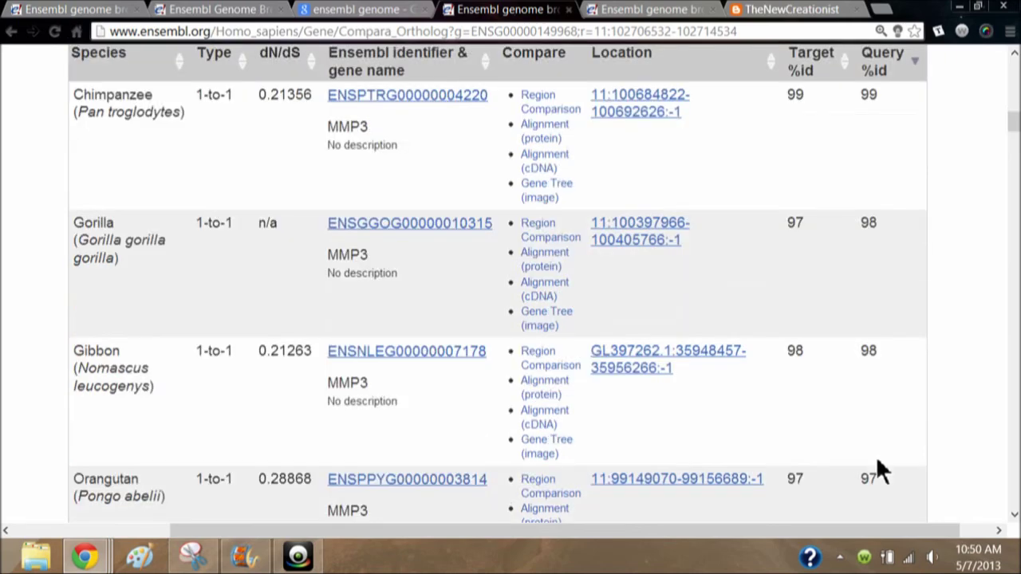
{"action": "scroll", "coordinate": [876, 456], "scroll_direction": "down", "scroll_amount": 3}
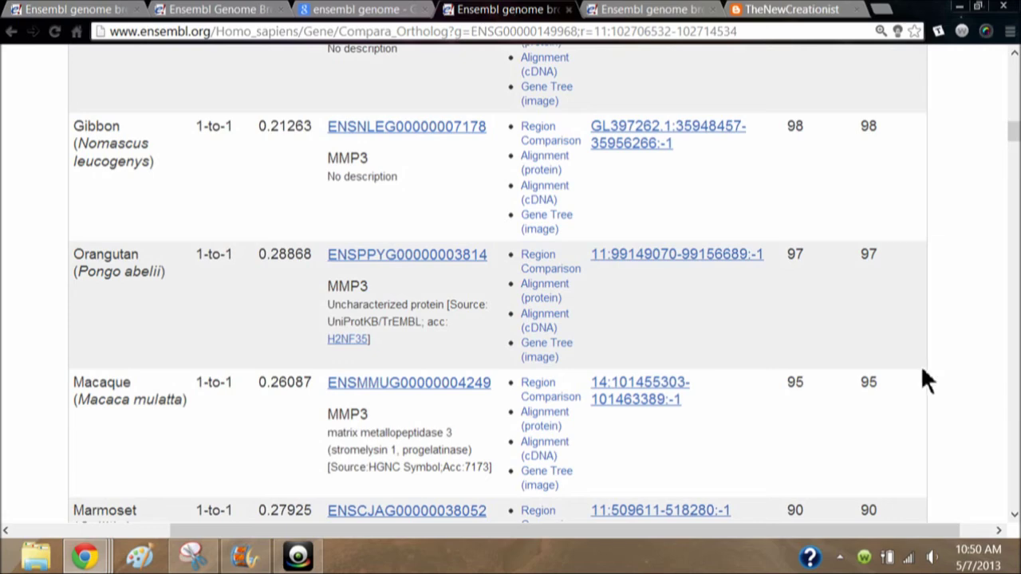
{"action": "scroll", "coordinate": [923, 397], "scroll_direction": "down", "scroll_amount": 2}
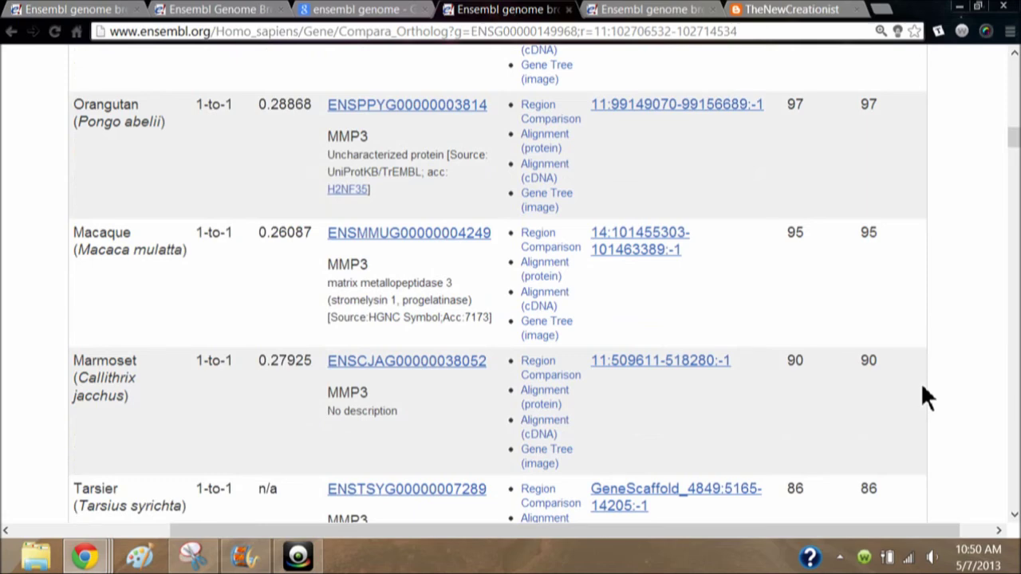
{"action": "scroll", "coordinate": [923, 391], "scroll_direction": "down", "scroll_amount": 1}
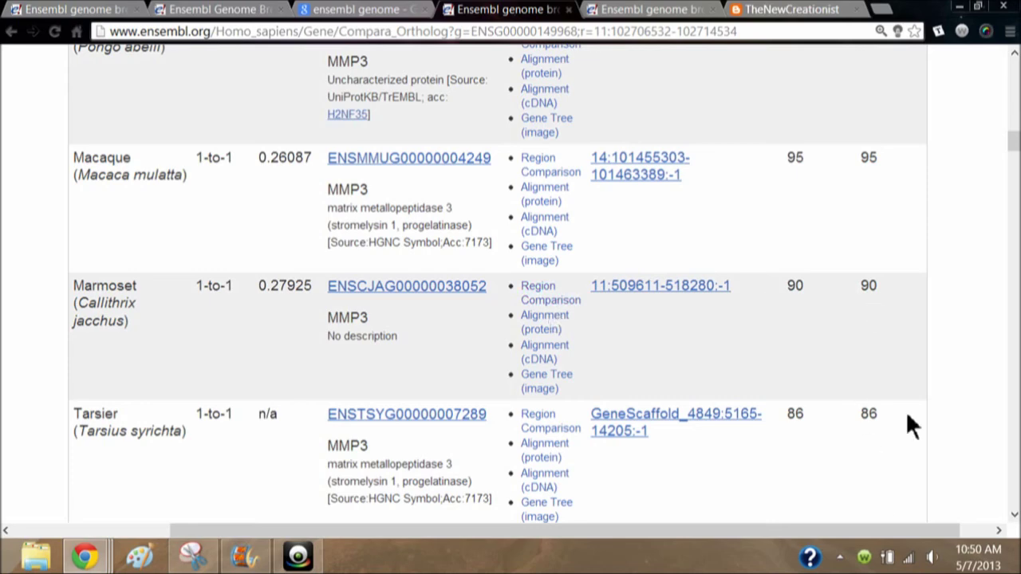
{"action": "scroll", "coordinate": [902, 422], "scroll_direction": "down", "scroll_amount": 2}
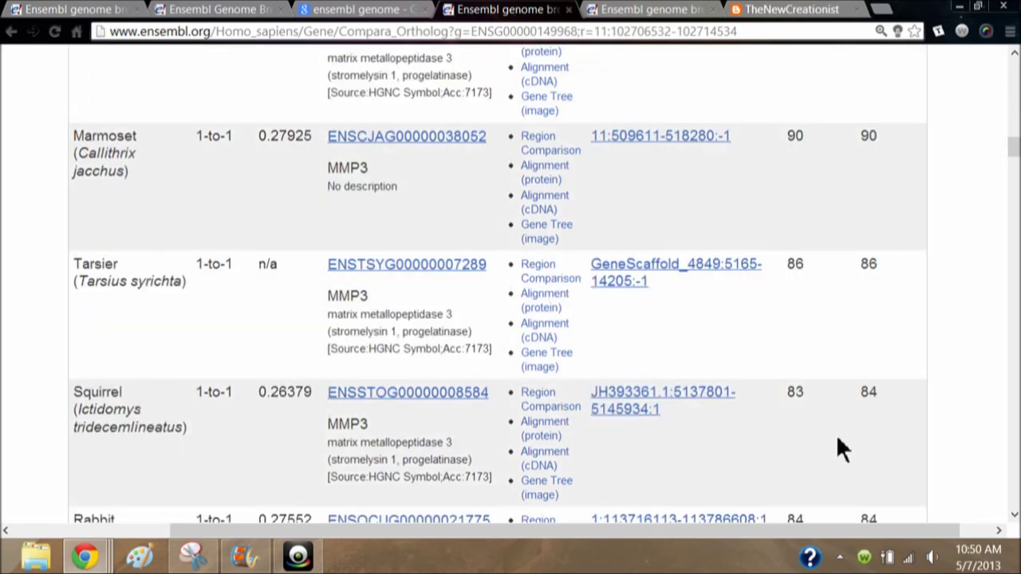
{"action": "scroll", "coordinate": [893, 450], "scroll_direction": "down", "scroll_amount": 1}
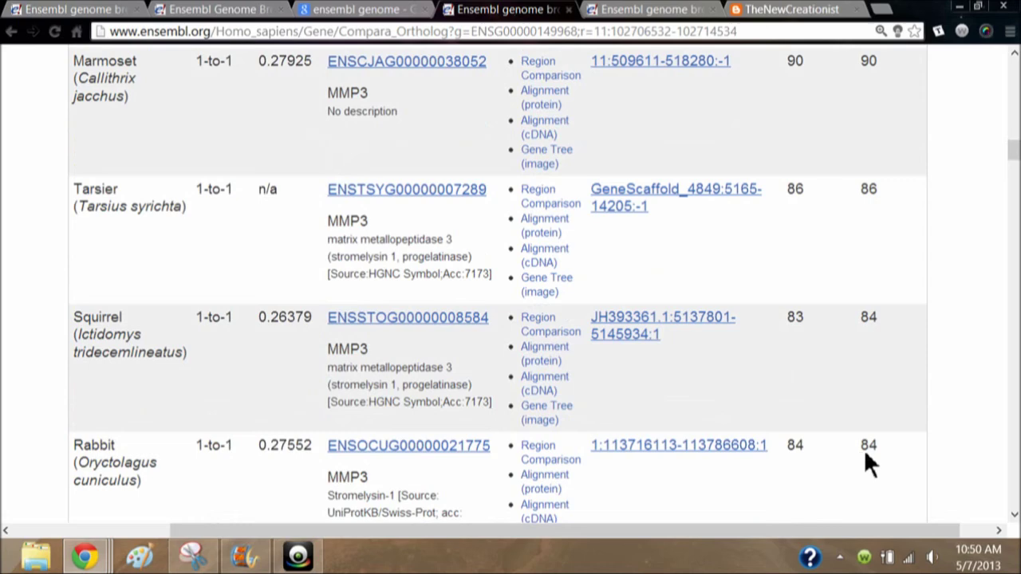
{"action": "scroll", "coordinate": [898, 459], "scroll_direction": "down", "scroll_amount": 1}
{"action": "scroll", "coordinate": [866, 478], "scroll_direction": "down", "scroll_amount": 1}
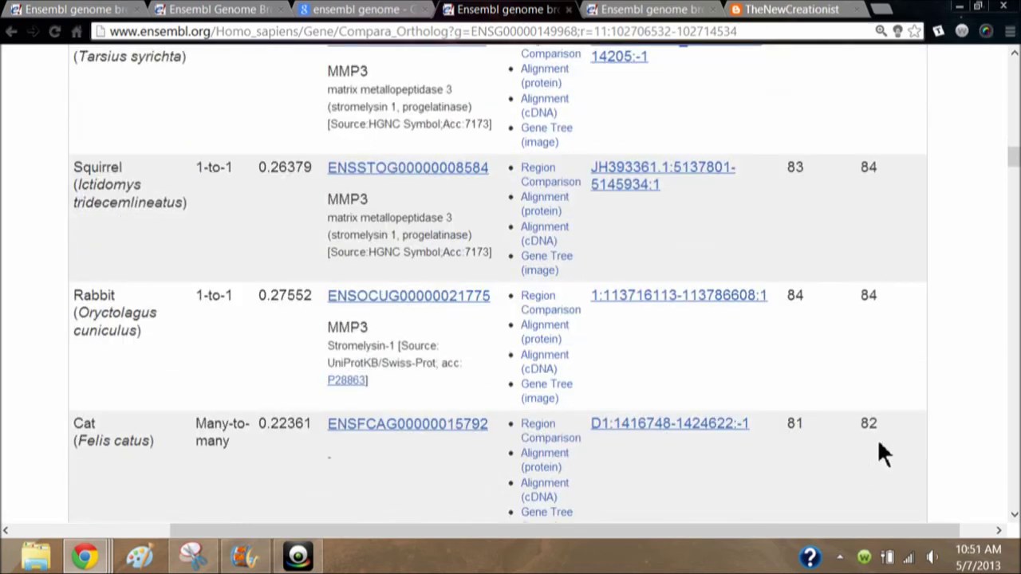
{"action": "scroll", "coordinate": [867, 264], "scroll_direction": "up", "scroll_amount": 1}
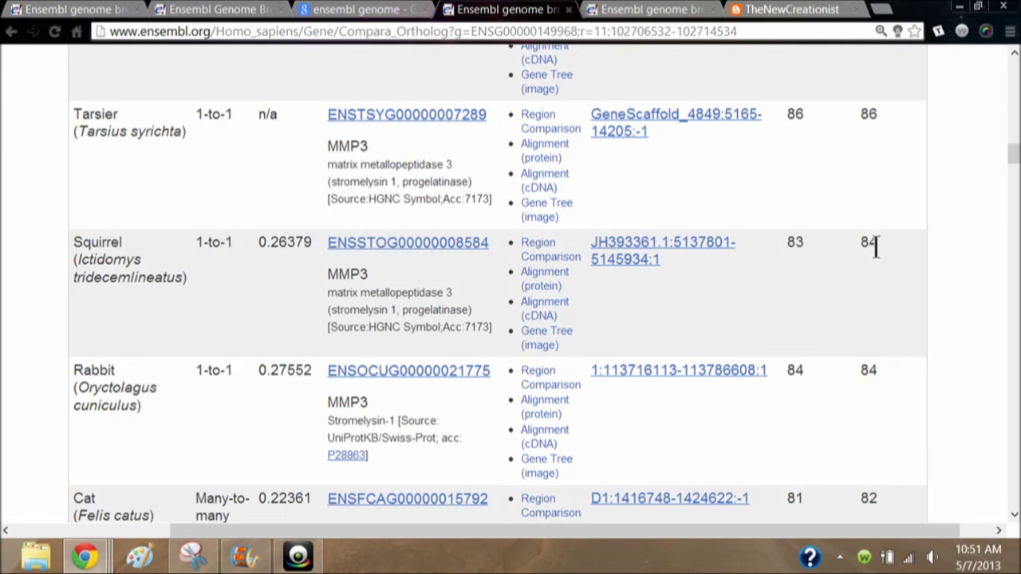
{"action": "scroll", "coordinate": [871, 338], "scroll_direction": "up", "scroll_amount": 3}
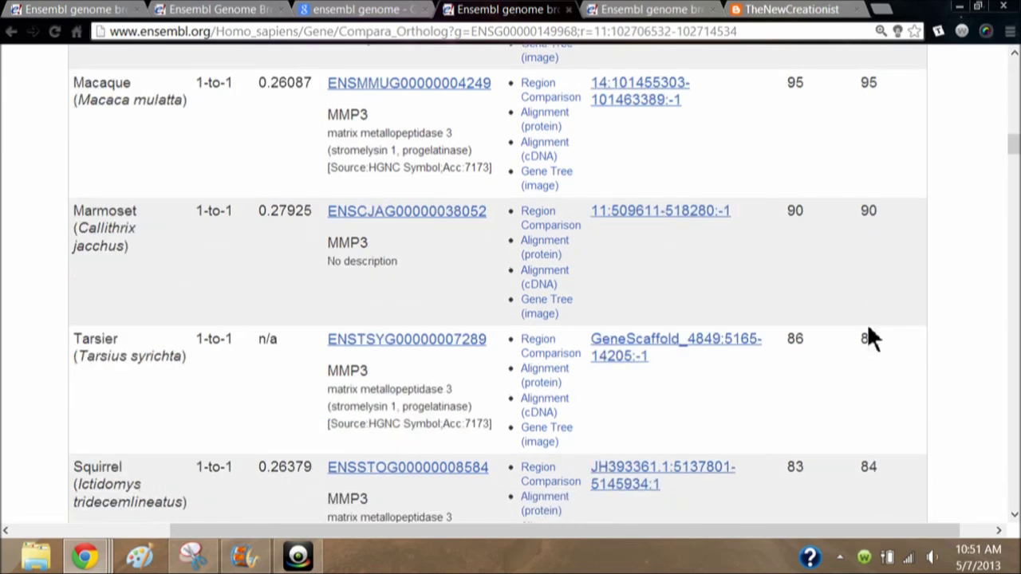
- Show details for the Primates species set again and bring up the end of its selected MMP3 orthologues
{"action": "scroll", "coordinate": [871, 339], "scroll_direction": "up", "scroll_amount": 15}
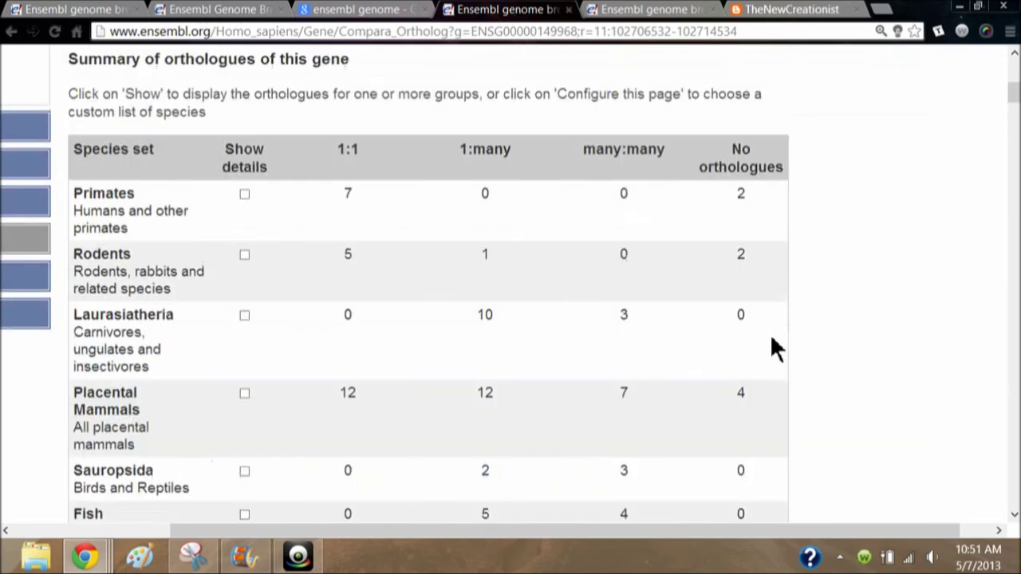
{"action": "left_click", "coordinate": [245, 195]}
{"action": "scroll", "coordinate": [540, 301], "scroll_direction": "down", "scroll_amount": 20}
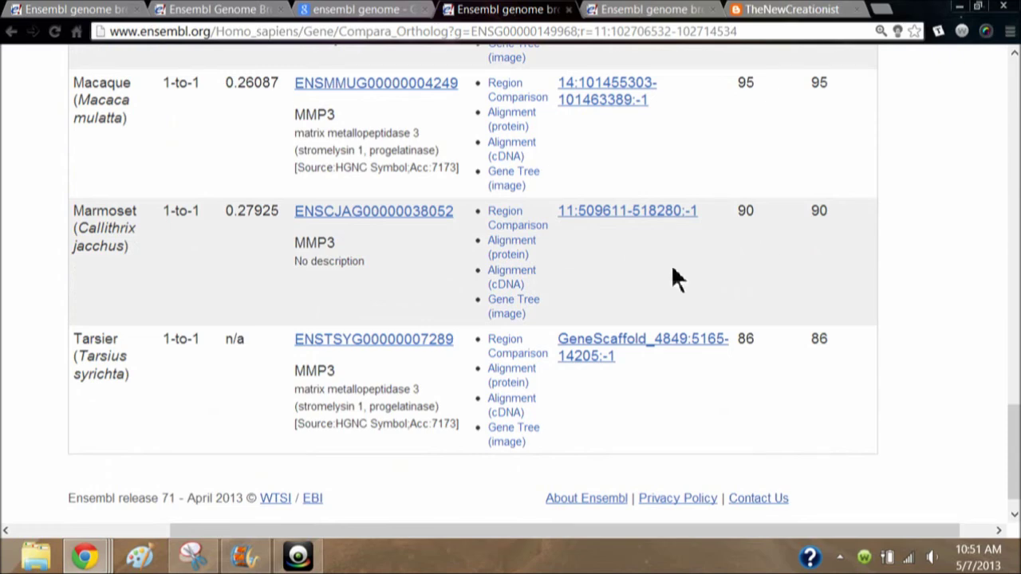
- Examine the primate species names with their Target %id and Query %id values, from chimpanzee and gorilla through to tarsier
{"action": "scroll", "coordinate": [616, 277], "scroll_direction": "up", "scroll_amount": 3}
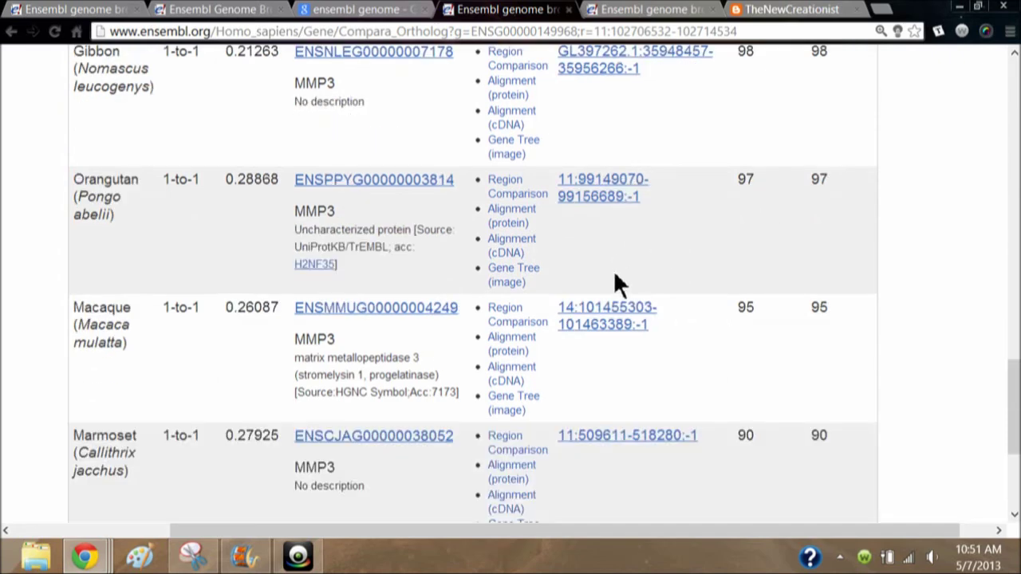
{"action": "scroll", "coordinate": [621, 283], "scroll_direction": "up", "scroll_amount": 3}
{"action": "scroll", "coordinate": [619, 281], "scroll_direction": "up", "scroll_amount": 2}
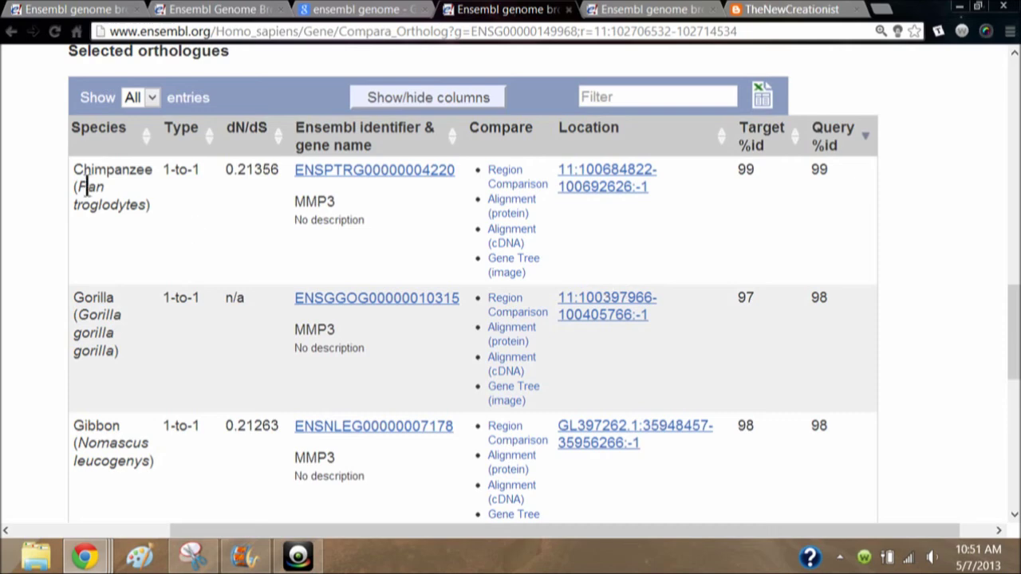
{"action": "scroll", "coordinate": [101, 333], "scroll_direction": "down", "scroll_amount": 1}
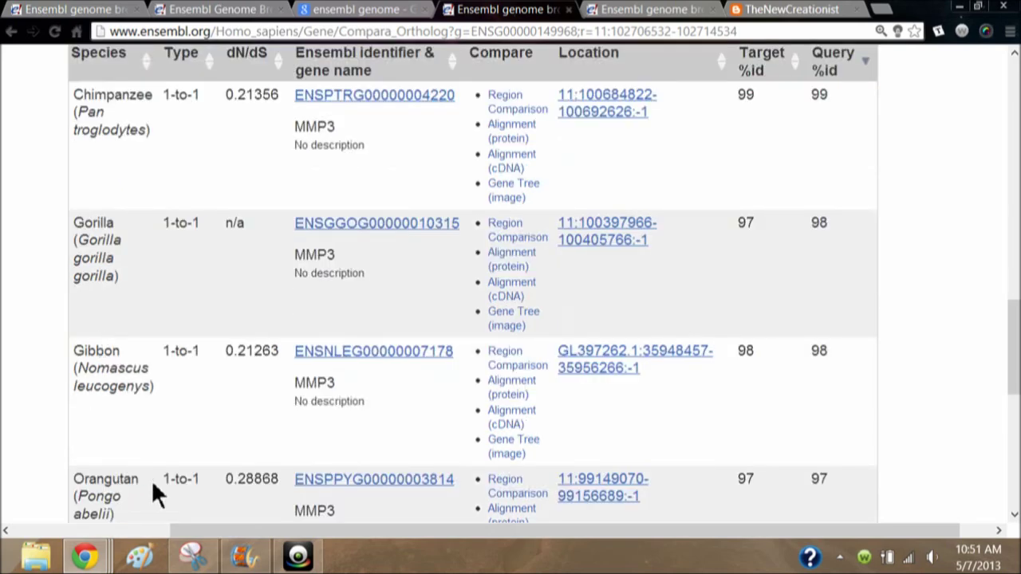
{"action": "scroll", "coordinate": [129, 362], "scroll_direction": "down", "scroll_amount": 1}
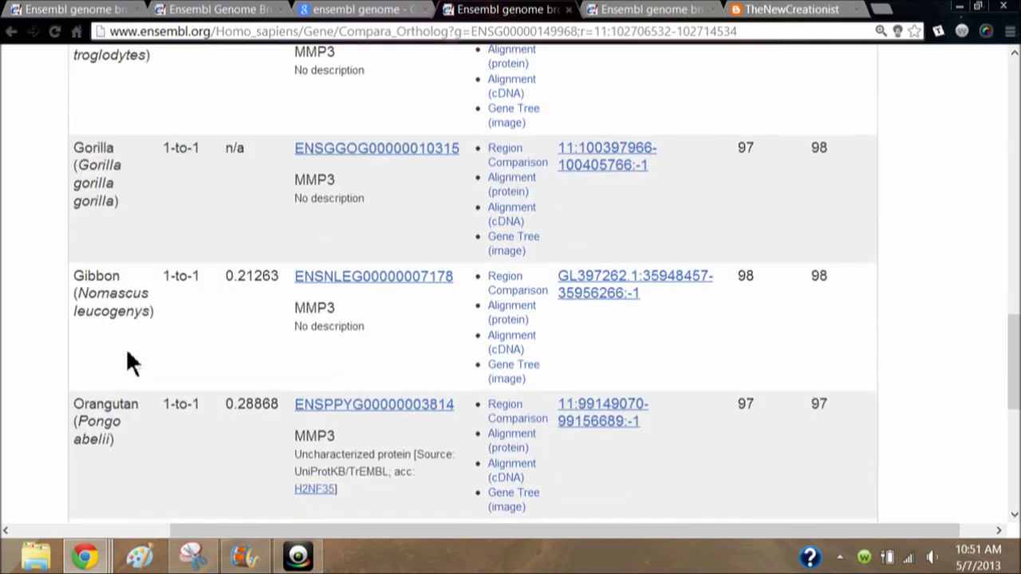
{"action": "scroll", "coordinate": [129, 367], "scroll_direction": "down", "scroll_amount": 1}
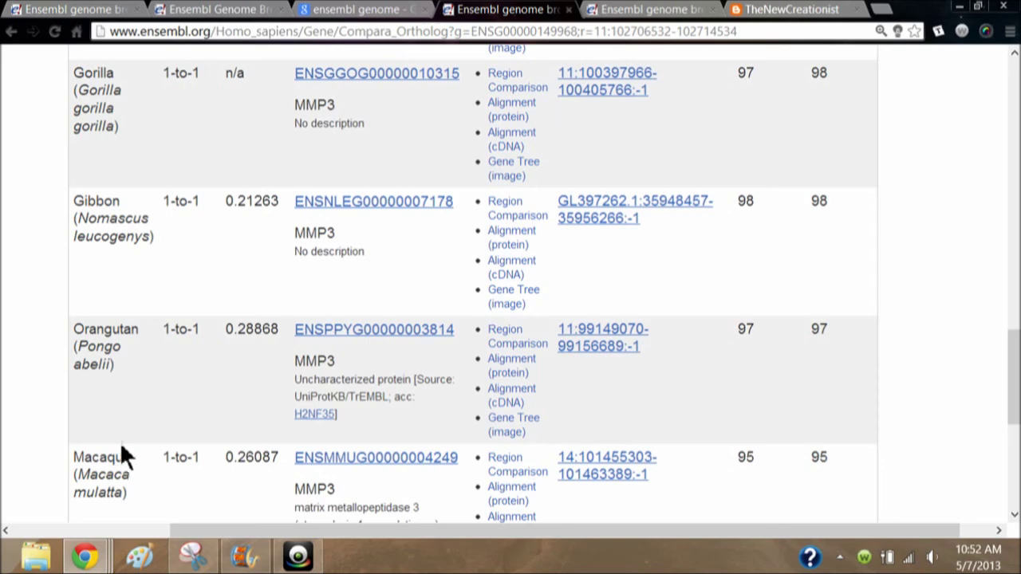
{"action": "left_click_drag", "start_coordinate": [124, 331], "coordinate": [60, 193]}
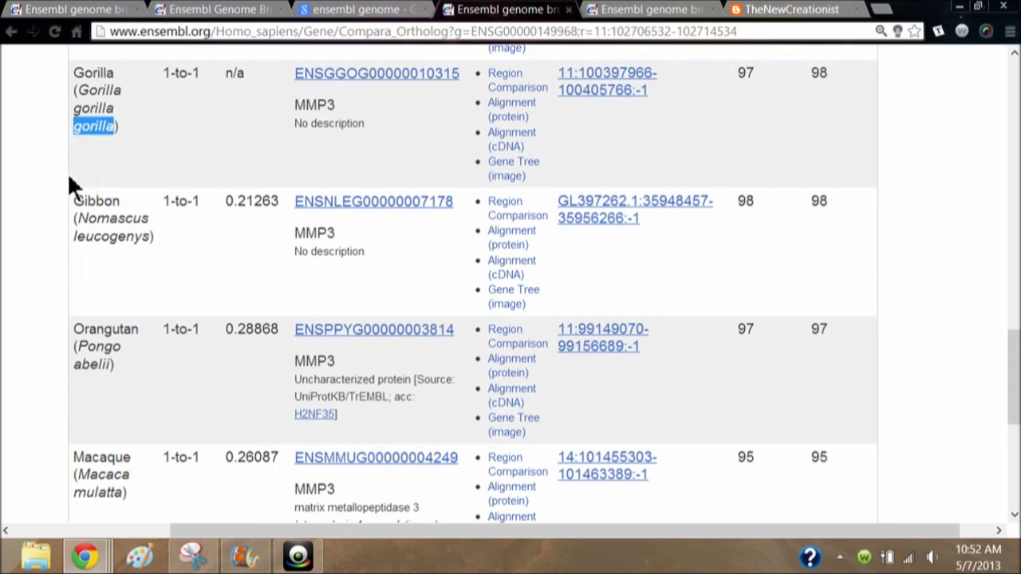
{"action": "left_click", "coordinate": [51, 182]}
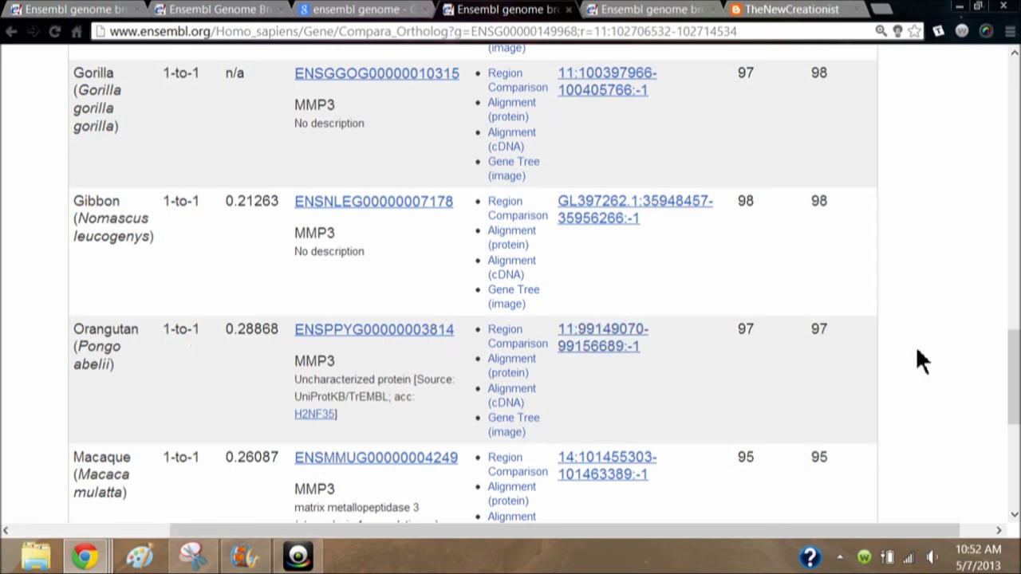
{"action": "scroll", "coordinate": [918, 353], "scroll_direction": "down", "scroll_amount": 2}
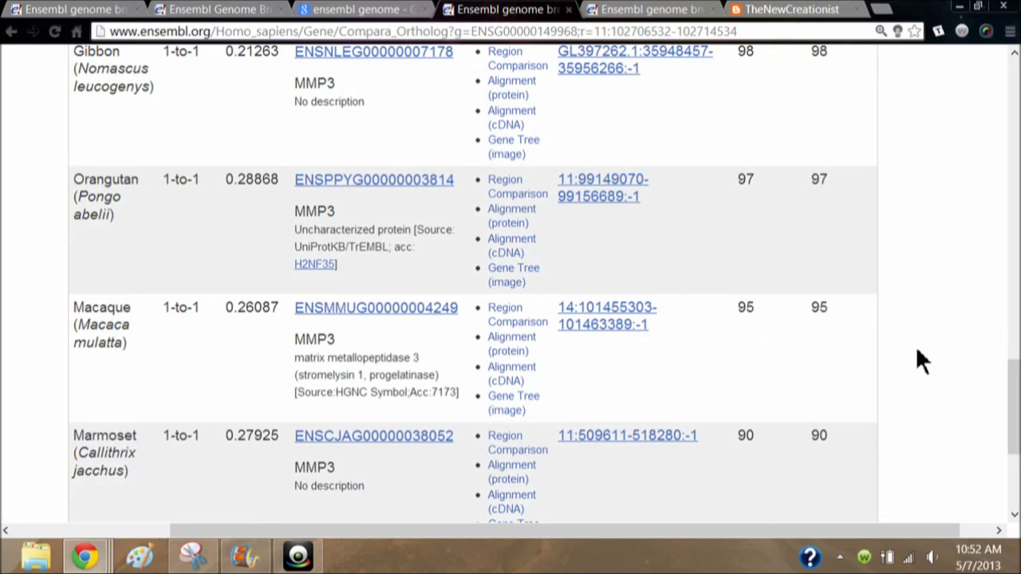
{"action": "scroll", "coordinate": [918, 353], "scroll_direction": "down", "scroll_amount": 4}
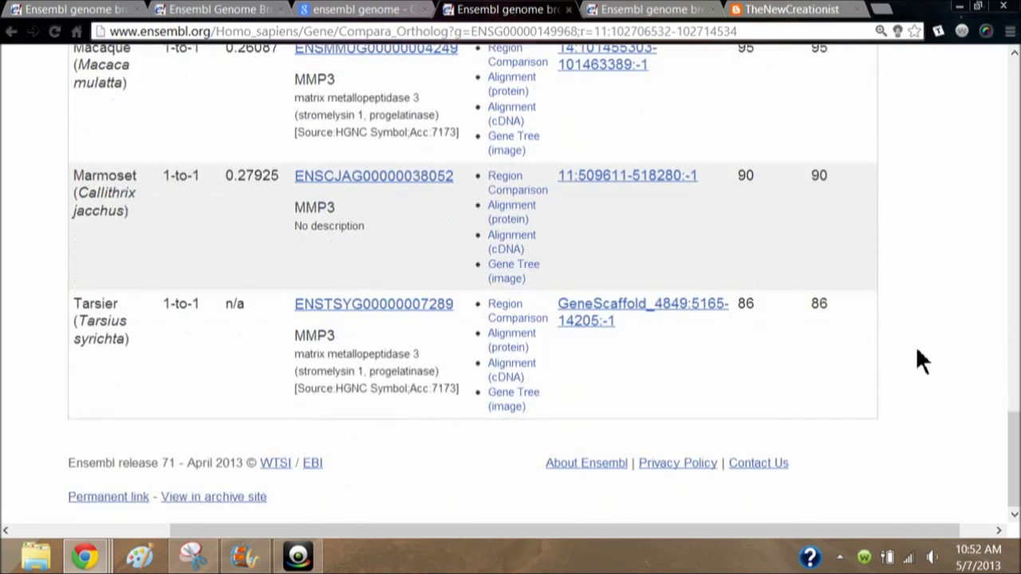
- Check the Primates row in the summary of MMP3 orthologues and return to the start of the selected orthologues table
{"action": "scroll", "coordinate": [917, 352], "scroll_direction": "up", "scroll_amount": 9}
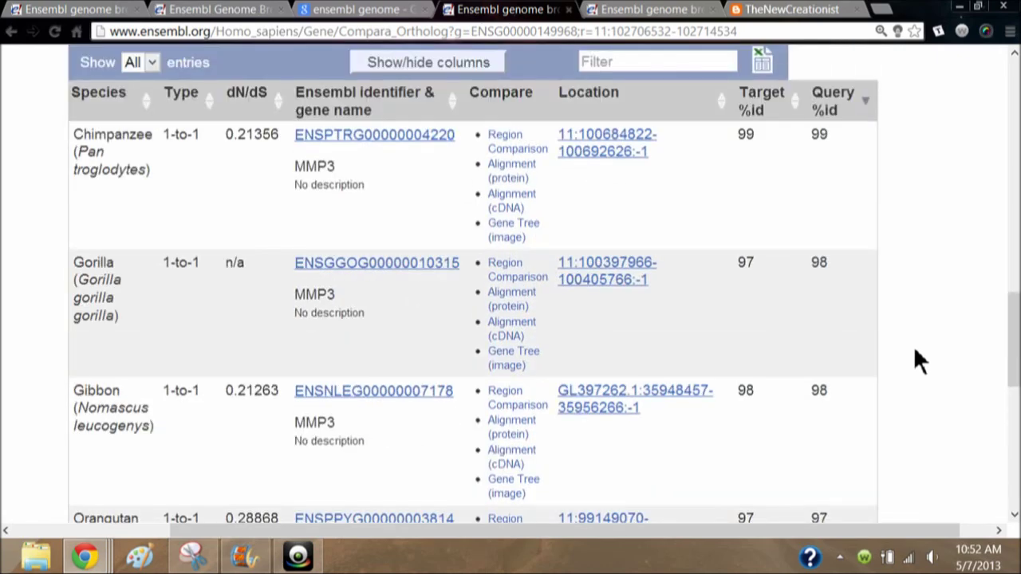
{"action": "scroll", "coordinate": [914, 361], "scroll_direction": "up", "scroll_amount": 12}
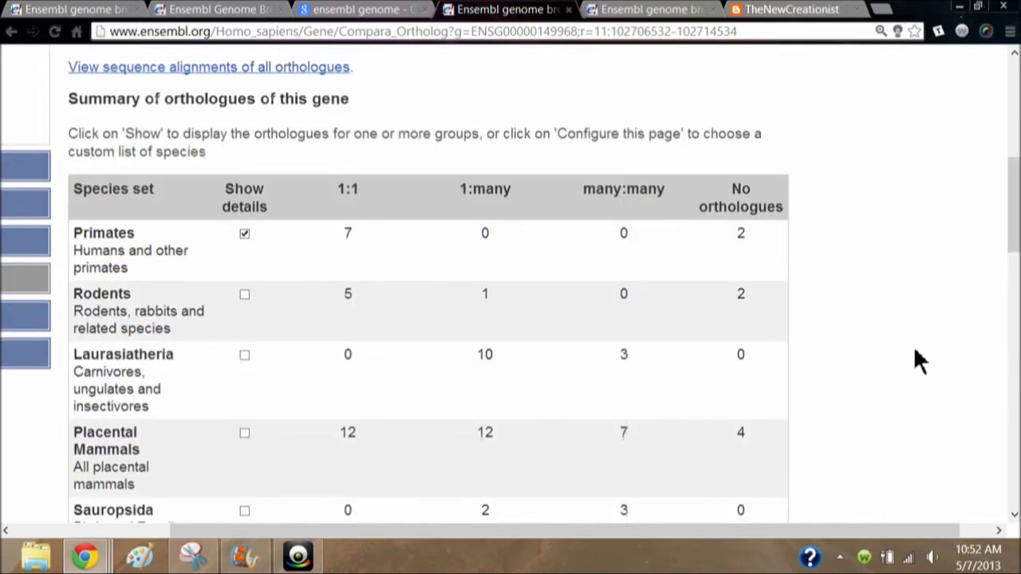
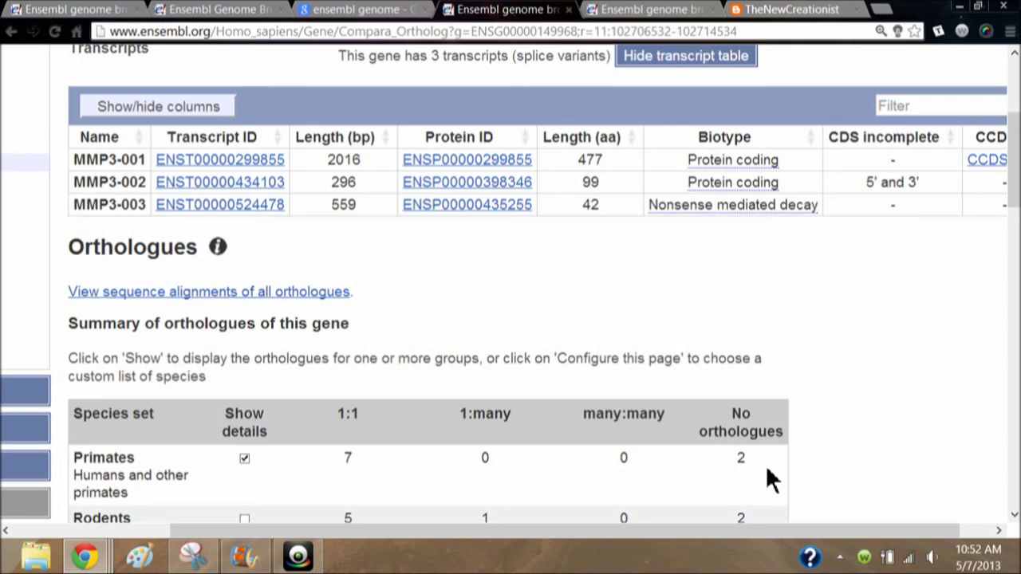
{"action": "scroll", "coordinate": [867, 399], "scroll_direction": "down", "scroll_amount": 15}
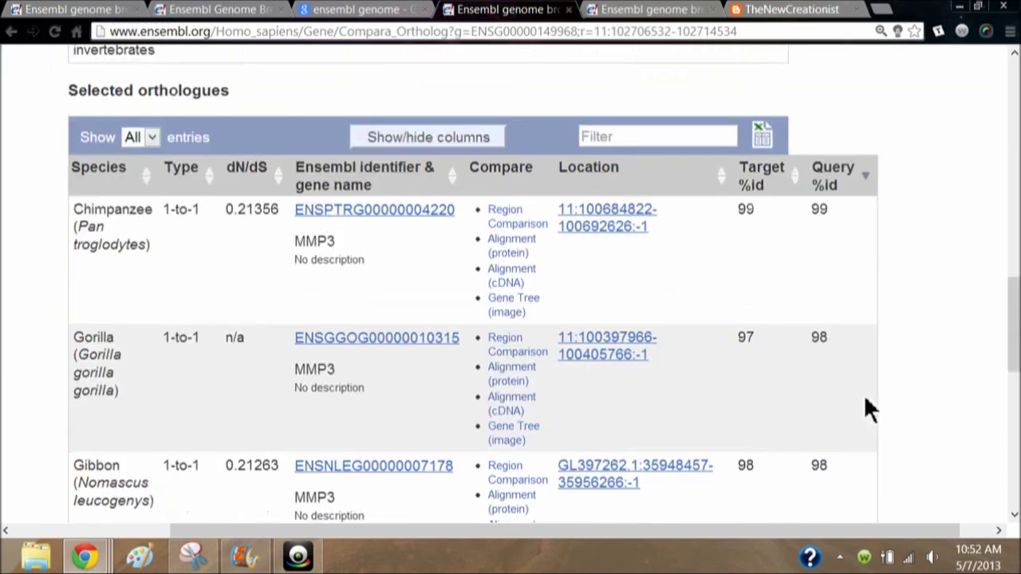
- Review the primate MMP3 orthologues from chimpanzee to tarsier against the species set summary, returning to the gene's overview
{"action": "scroll", "coordinate": [869, 408], "scroll_direction": "down", "scroll_amount": 6}
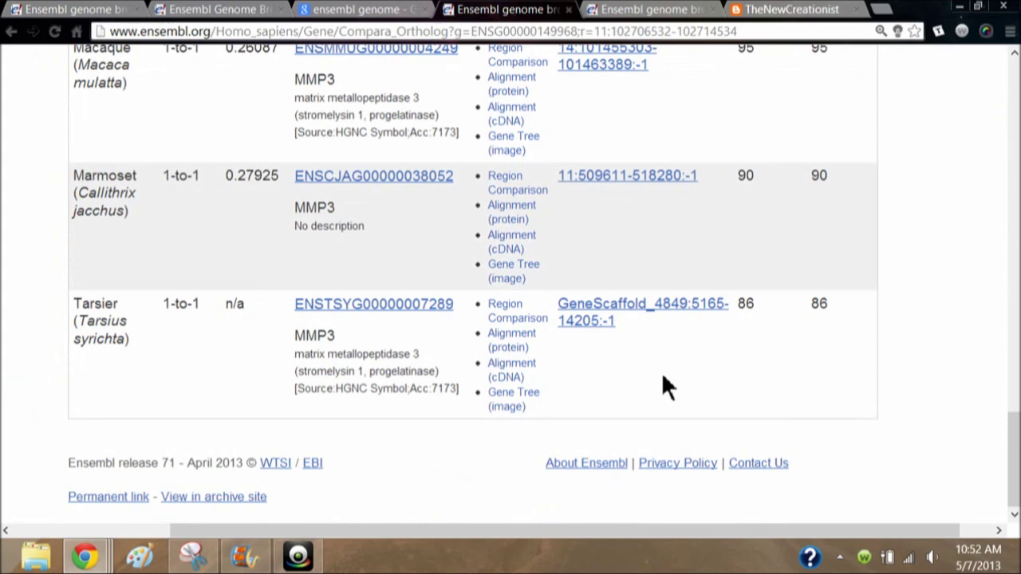
{"action": "scroll", "coordinate": [663, 378], "scroll_direction": "up", "scroll_amount": 3}
{"action": "scroll", "coordinate": [653, 392], "scroll_direction": "up", "scroll_amount": 6}
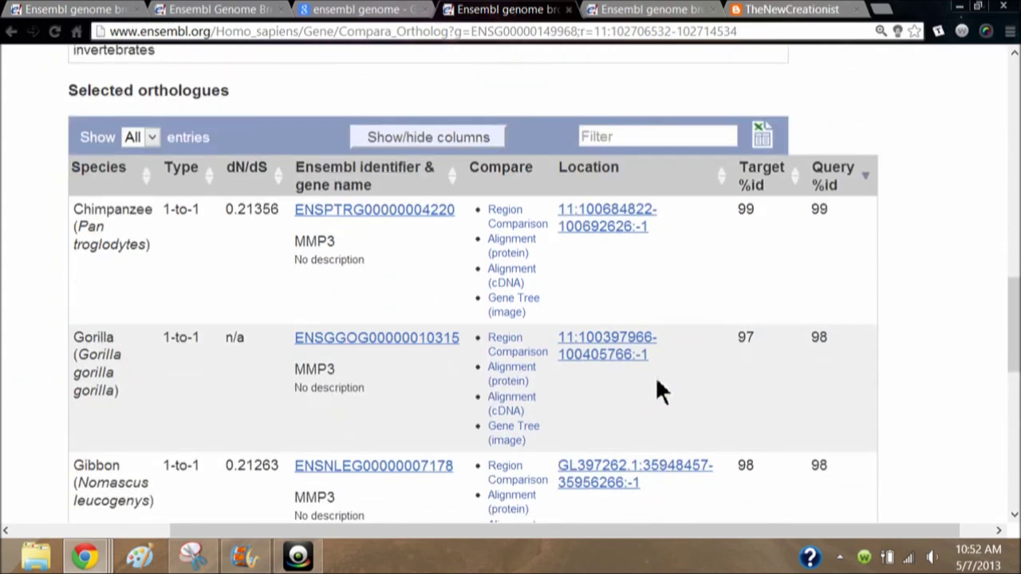
{"action": "scroll", "coordinate": [659, 391], "scroll_direction": "up", "scroll_amount": 6}
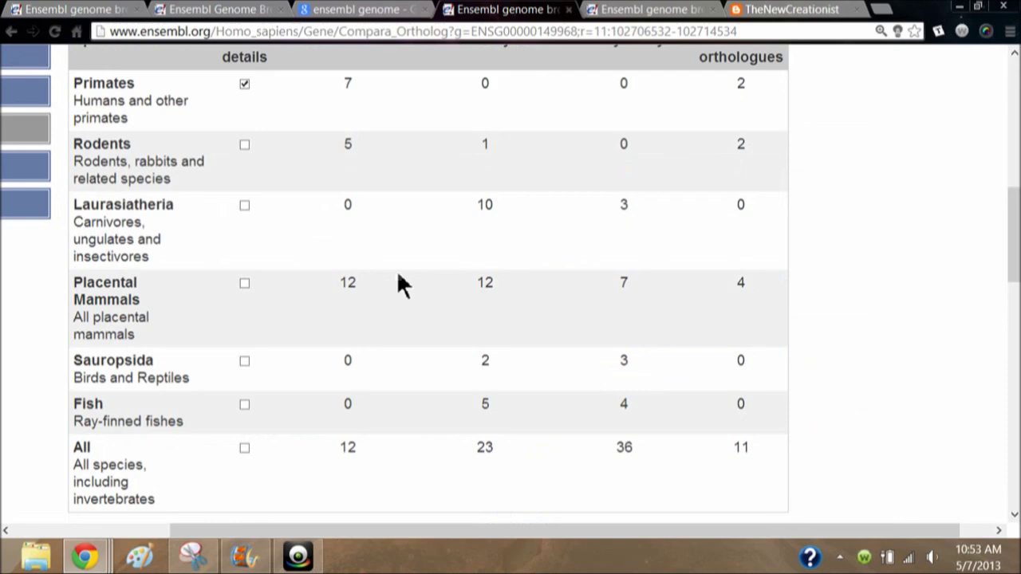
{"action": "scroll", "coordinate": [423, 280], "scroll_direction": "up", "scroll_amount": 10}
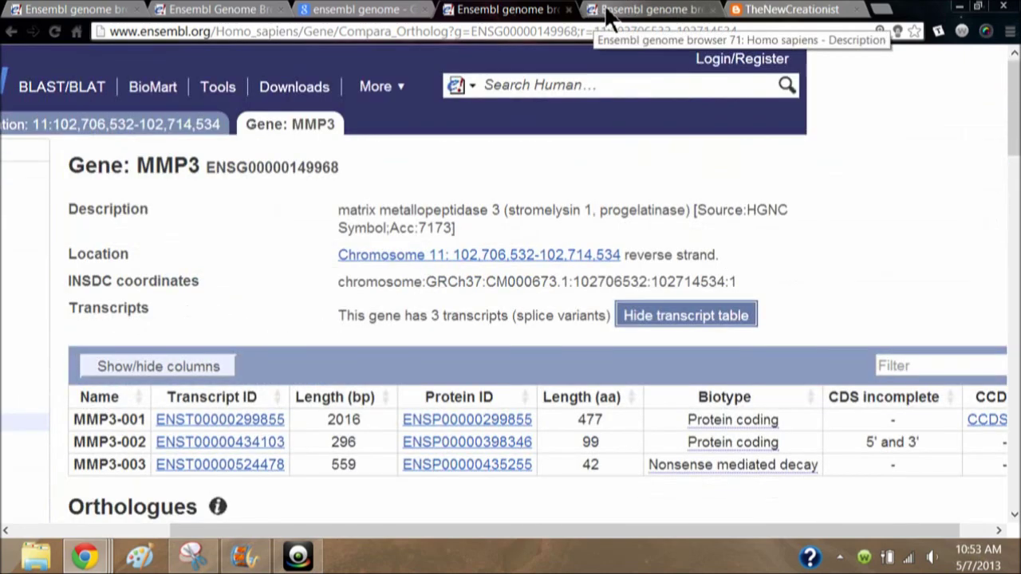
{"action": "left_click", "coordinate": [612, 11]}
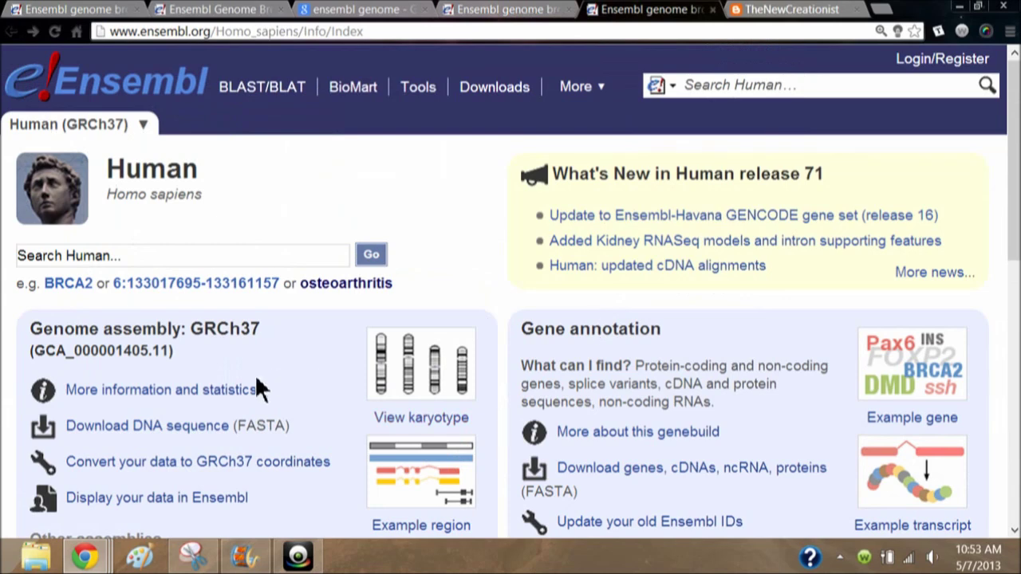
{"action": "left_click", "coordinate": [148, 285]}
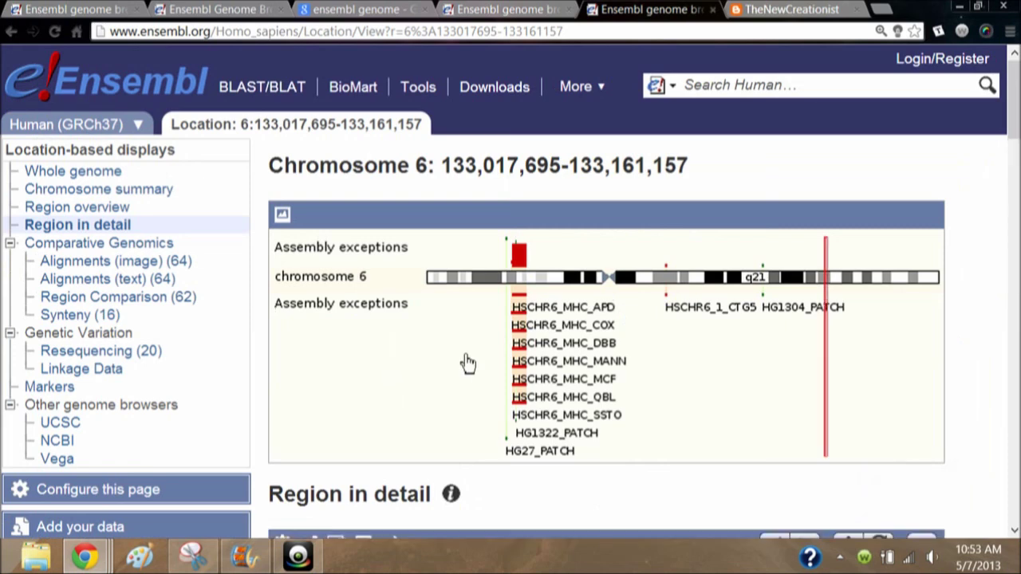
{"action": "scroll", "coordinate": [467, 363], "scroll_direction": "down", "scroll_amount": 2}
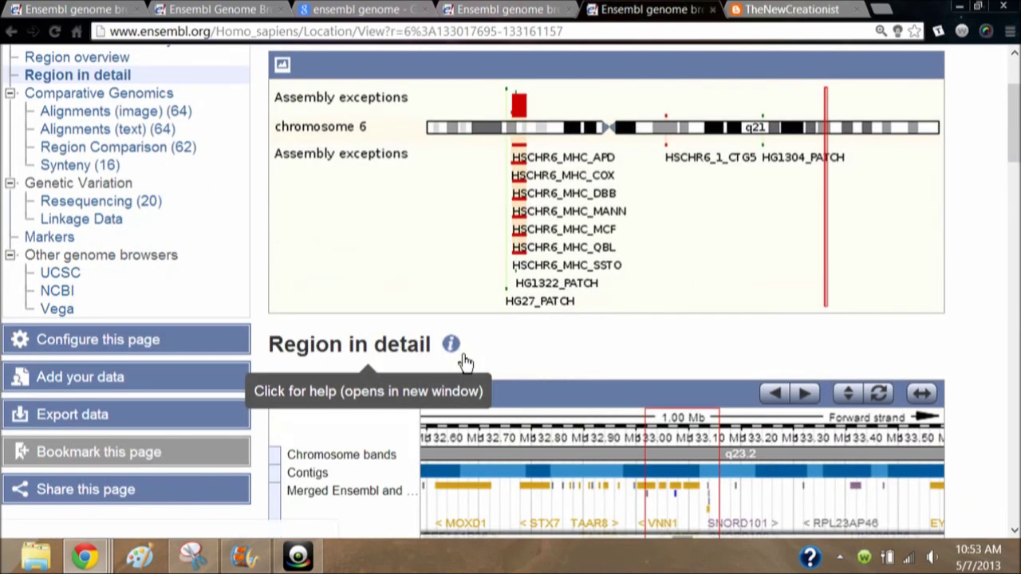
{"action": "scroll", "coordinate": [466, 363], "scroll_direction": "down", "scroll_amount": 2}
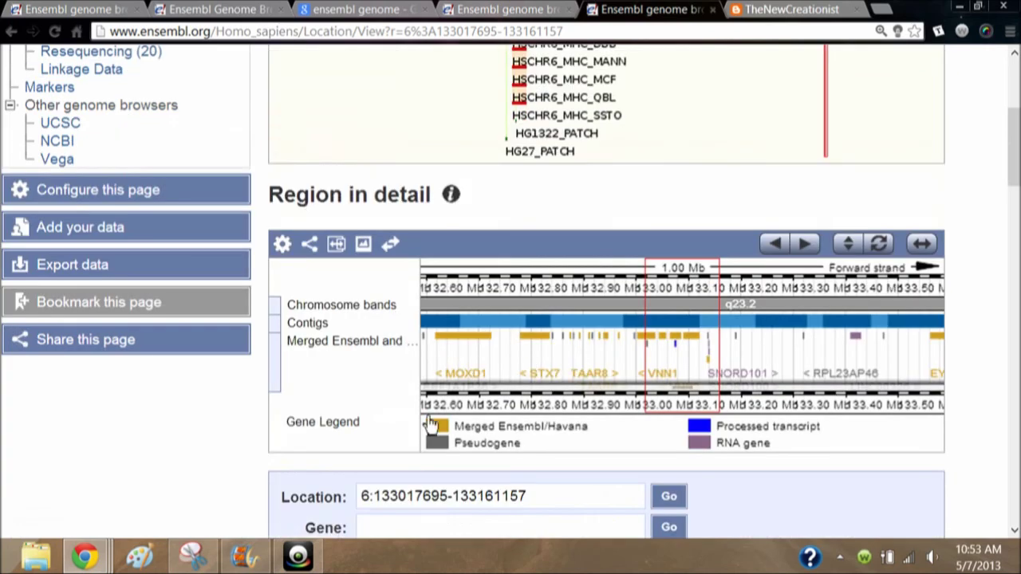
- Open the MOXD1 gene from the region view and display its orthologues
{"action": "left_click", "coordinate": [461, 384]}
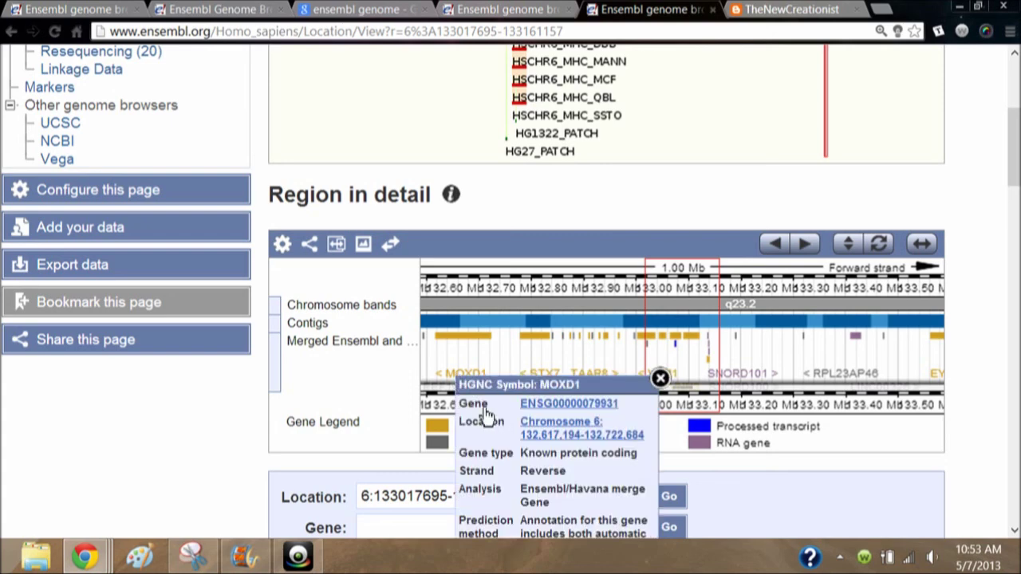
{"action": "left_click", "coordinate": [538, 409]}
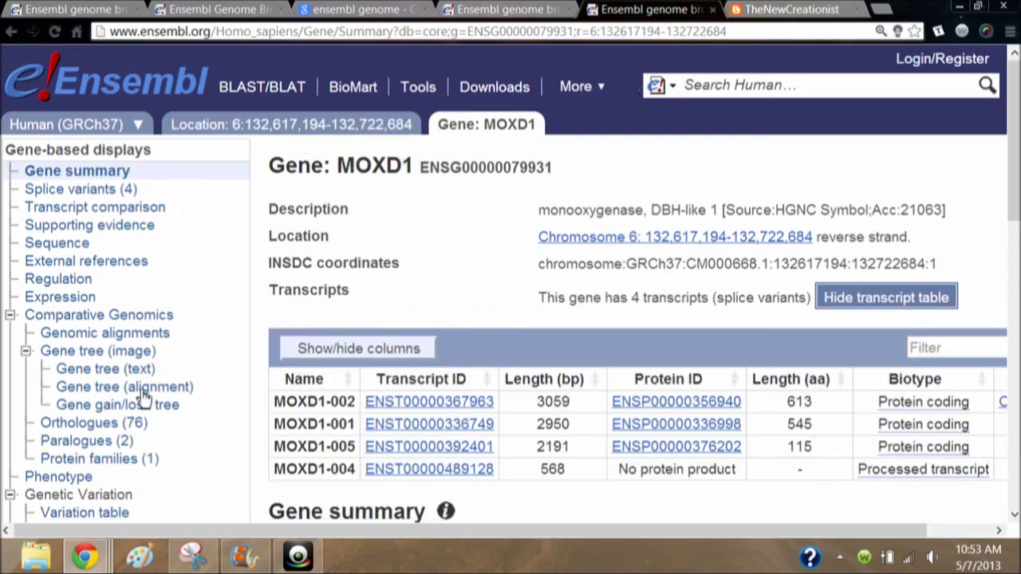
{"action": "left_click", "coordinate": [69, 430]}
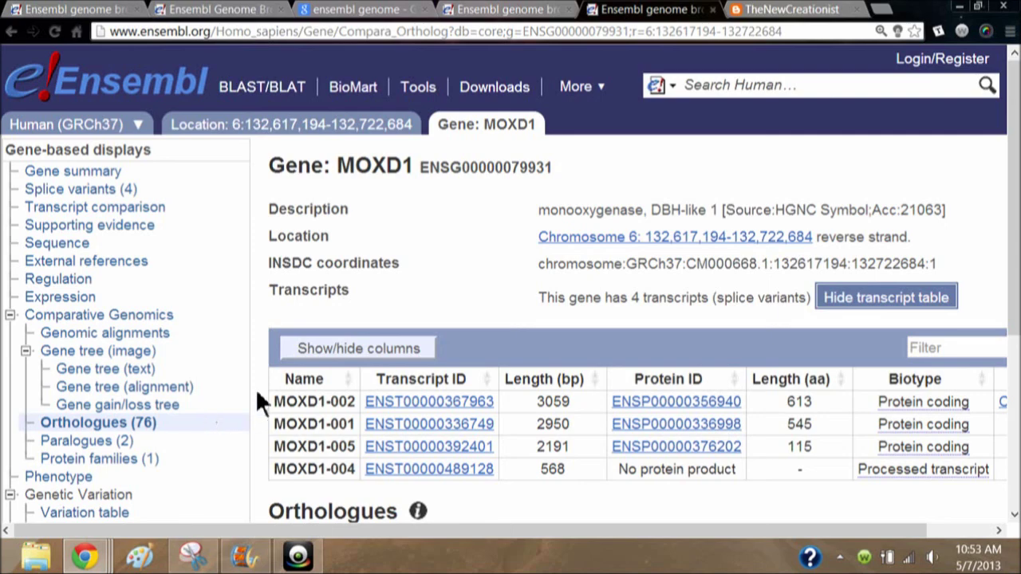
- Examine the MOXD1 orthologue summary by species set and the Target %id and Query %id values of the selected orthologues
{"action": "scroll", "coordinate": [258, 378], "scroll_direction": "down", "scroll_amount": 5}
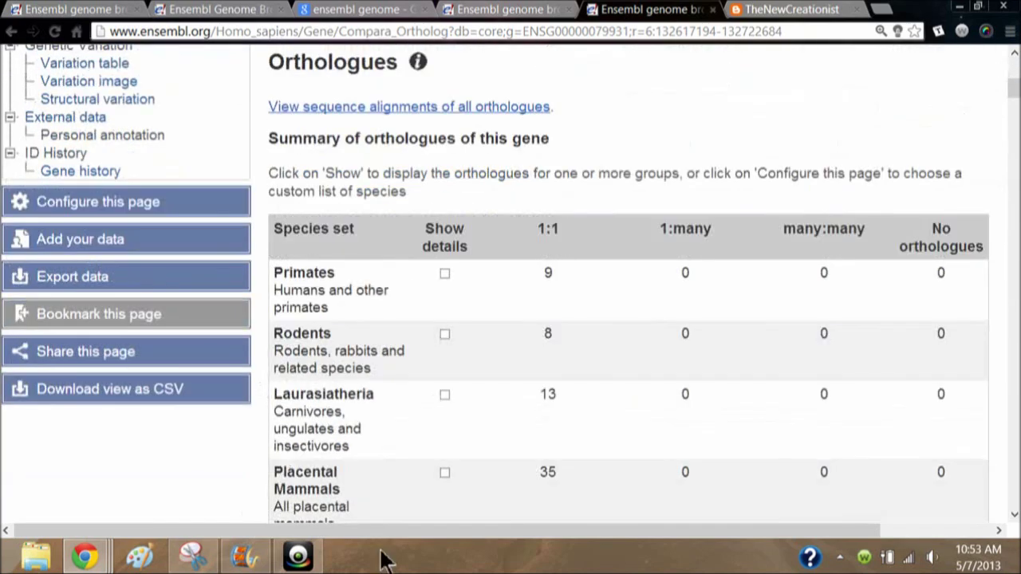
{"action": "left_click_drag", "start_coordinate": [375, 531], "coordinate": [429, 533]}
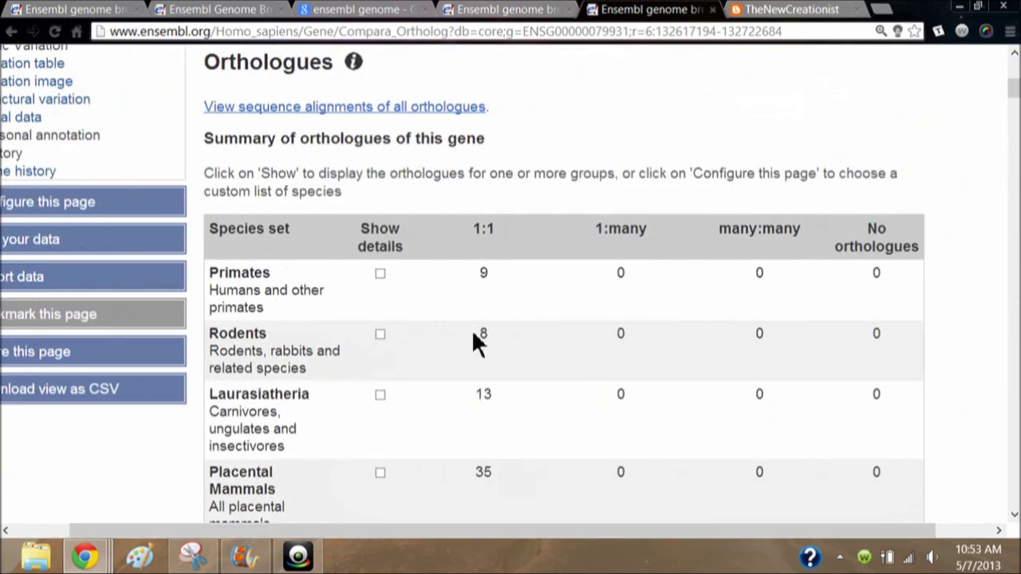
{"action": "scroll", "coordinate": [466, 335], "scroll_direction": "down", "scroll_amount": 6}
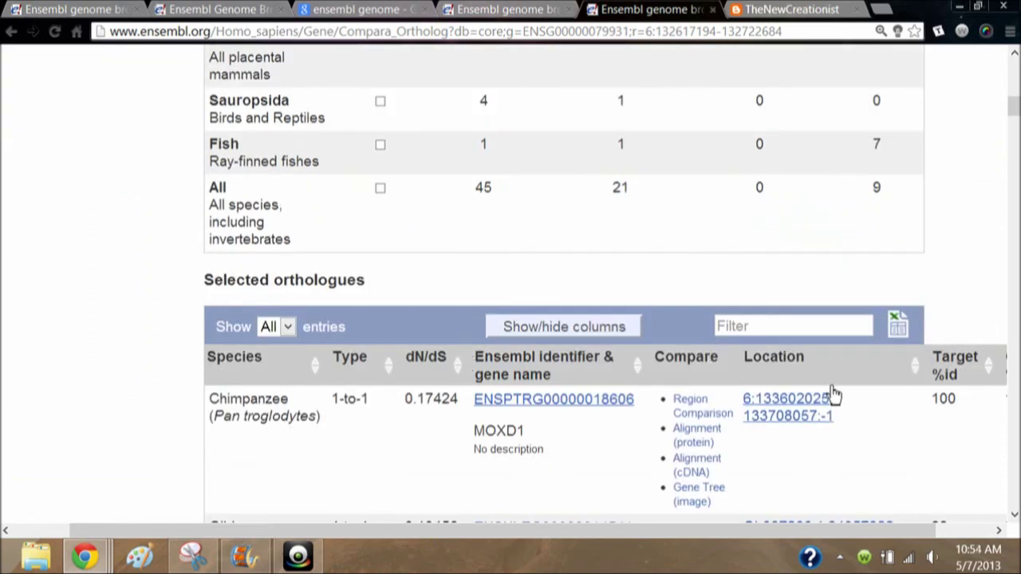
{"action": "left_click_drag", "start_coordinate": [691, 544], "coordinate": [784, 547]}
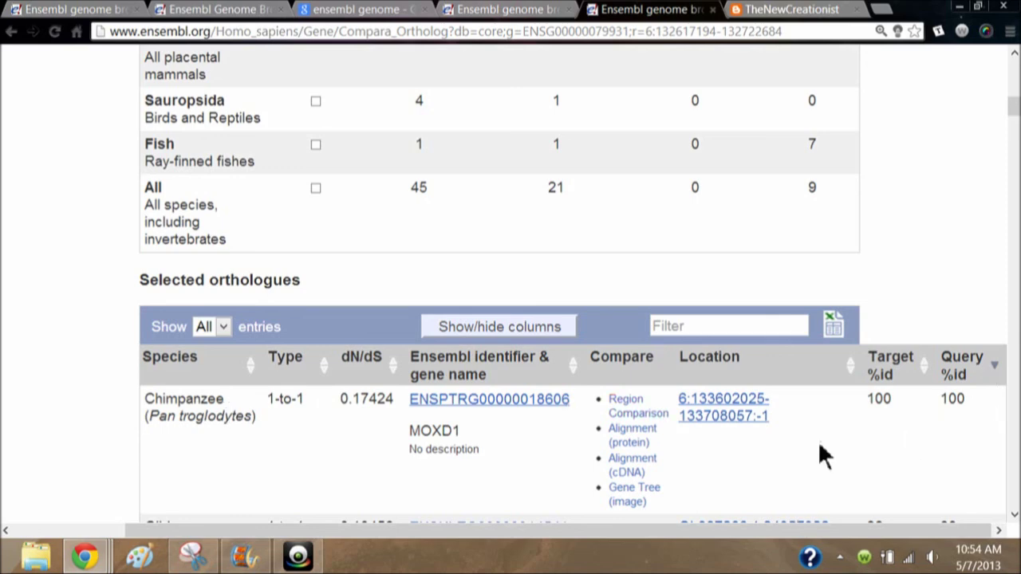
{"action": "scroll", "coordinate": [821, 456], "scroll_direction": "down", "scroll_amount": 2}
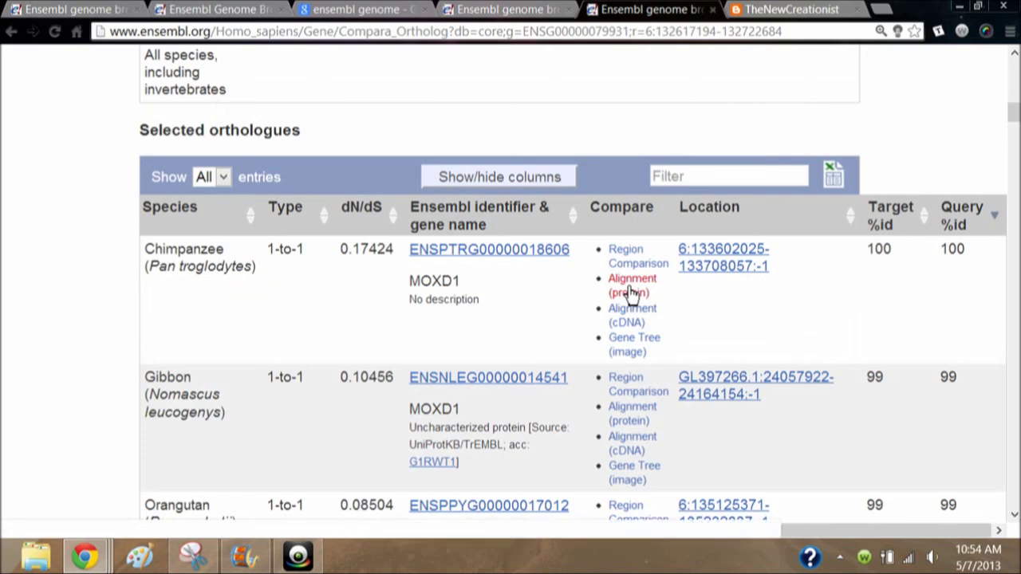
- Open the cDNA alignment of the chimpanzee MOXD1 orthologue and check the peptide lengths and % identity of both species
{"action": "left_click", "coordinate": [638, 329]}
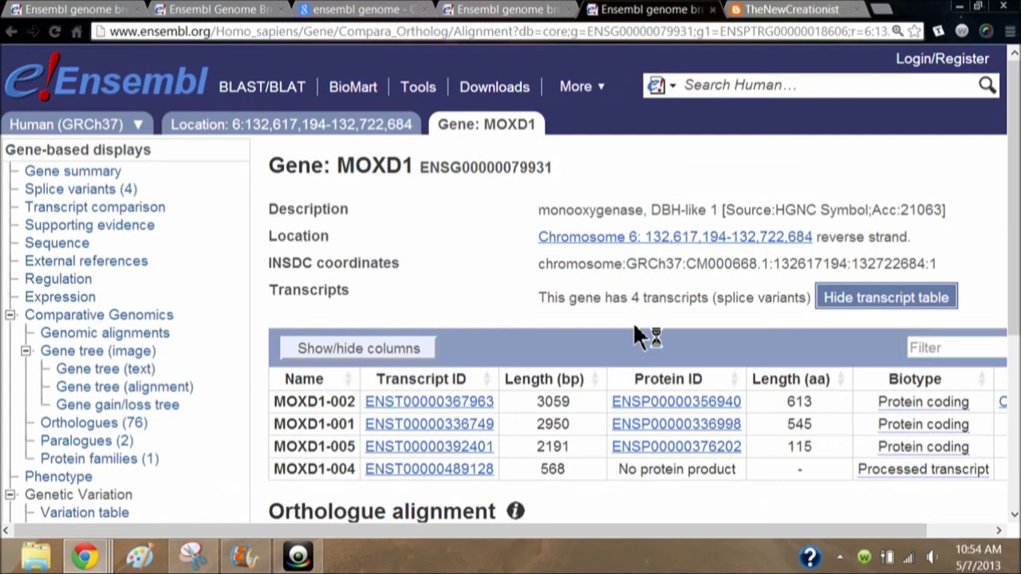
{"action": "scroll", "coordinate": [633, 321], "scroll_direction": "down", "scroll_amount": 3}
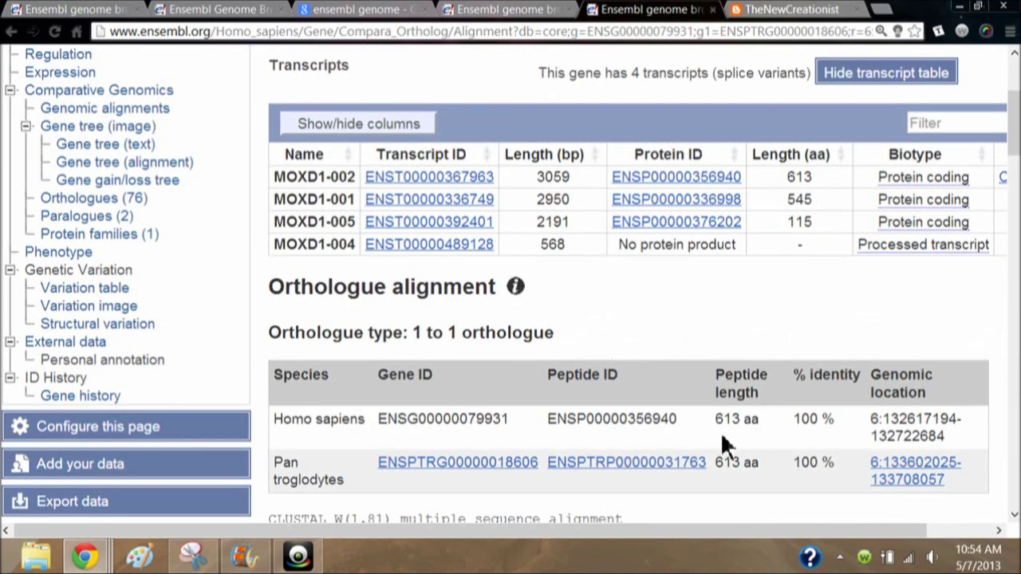
{"action": "scroll", "coordinate": [758, 427], "scroll_direction": "down", "scroll_amount": 2}
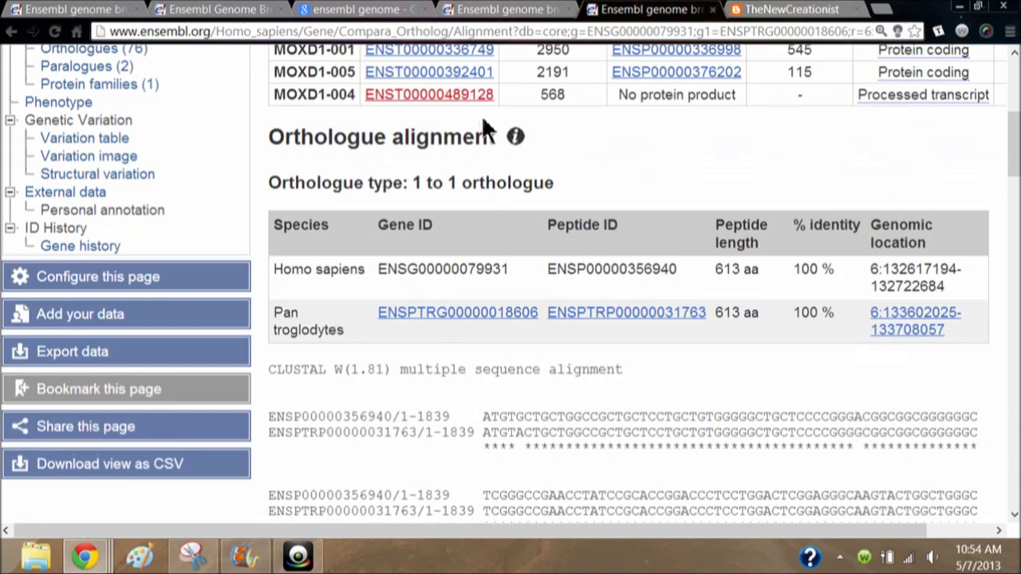
{"action": "scroll", "coordinate": [481, 115], "scroll_direction": "up", "scroll_amount": 2}
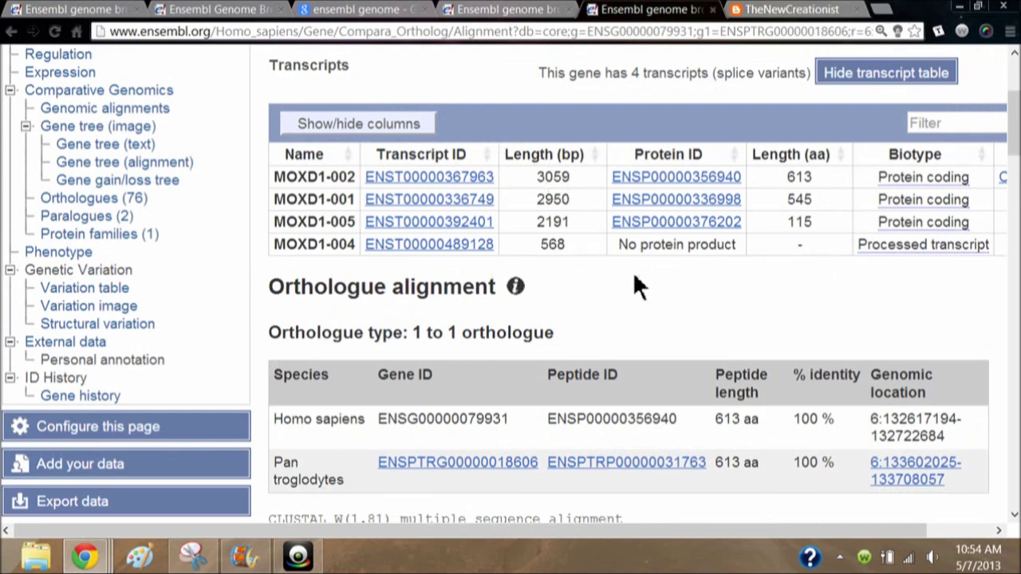
- Examine the human and chimpanzee MOXD1 sequences along the CLUSTAL W alignment for mismatches, then return to the gene's overview
{"action": "scroll", "coordinate": [713, 293], "scroll_direction": "down", "scroll_amount": 4}
{"action": "scroll", "coordinate": [826, 343], "scroll_direction": "down", "scroll_amount": 12}
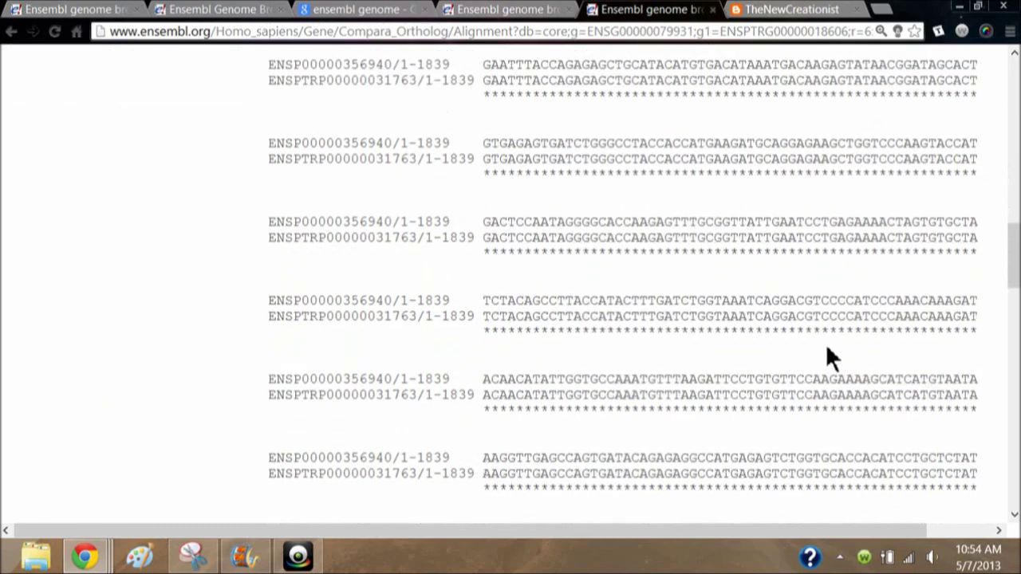
{"action": "scroll", "coordinate": [828, 349], "scroll_direction": "down", "scroll_amount": 12}
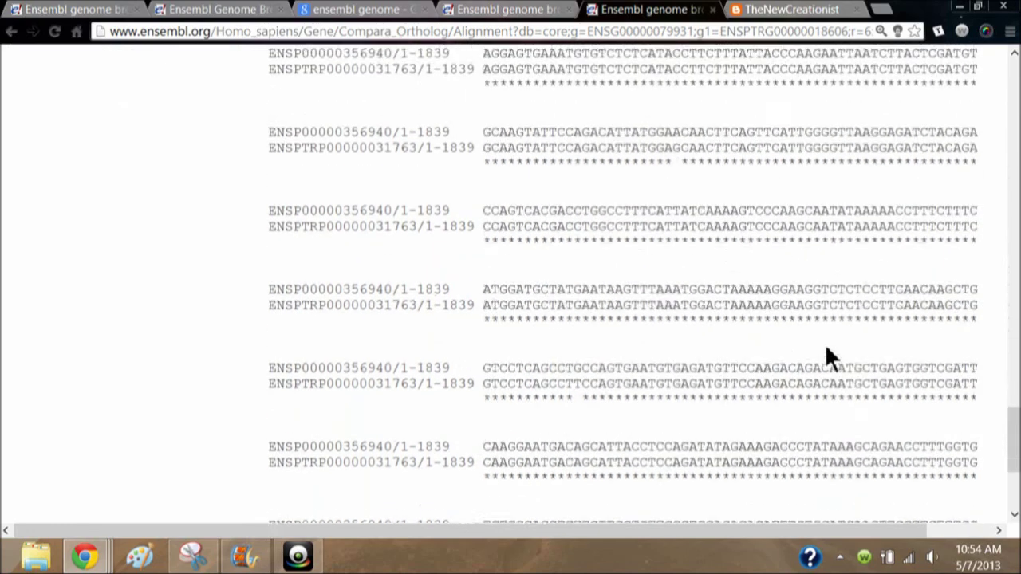
{"action": "scroll", "coordinate": [825, 351], "scroll_direction": "up", "scroll_amount": 10}
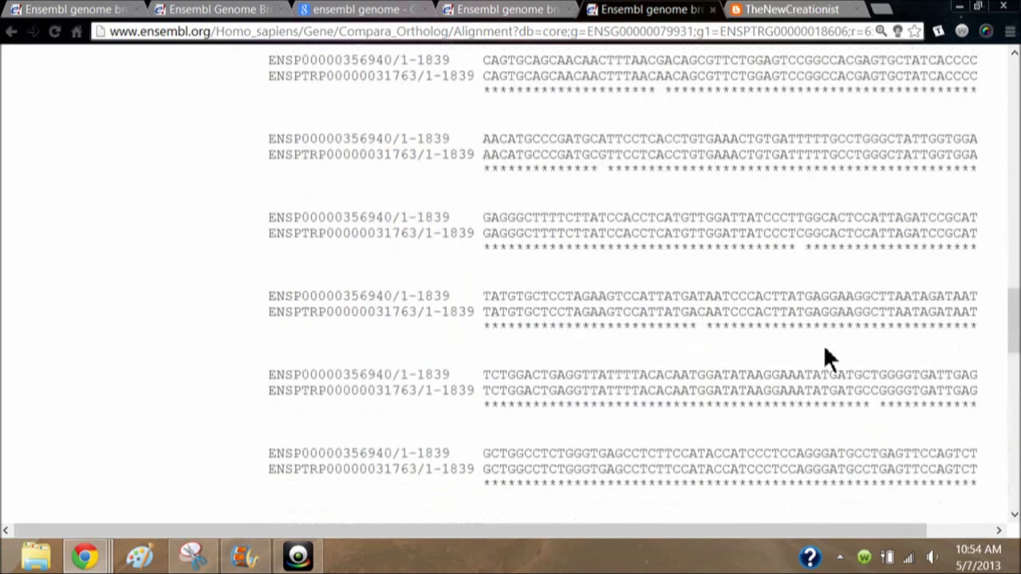
{"action": "scroll", "coordinate": [825, 351], "scroll_direction": "up", "scroll_amount": 15}
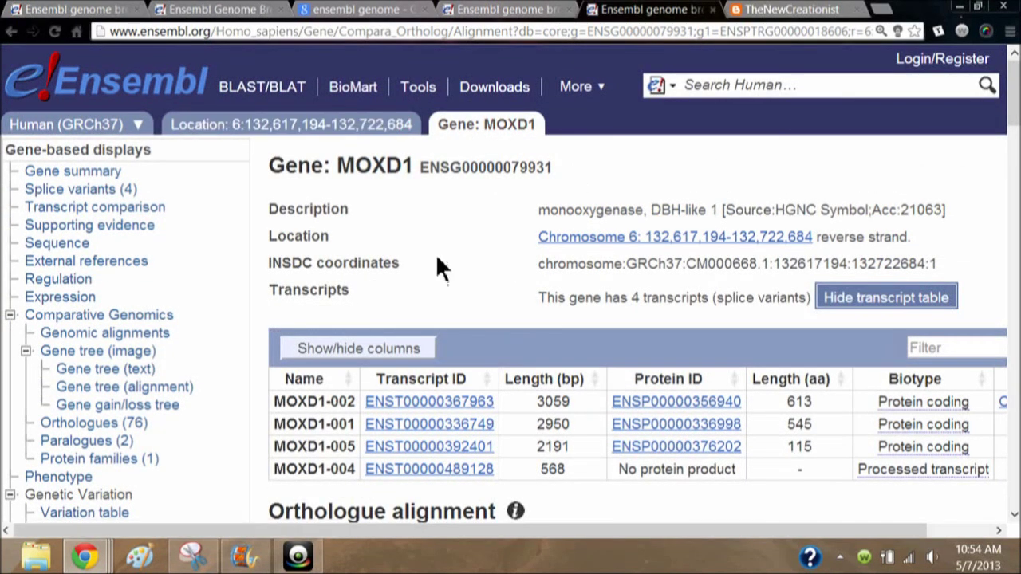
- Show the chromosome 6 location of MOXD1 and return to the Human genome page with its search field ready
{"action": "left_click", "coordinate": [263, 125]}
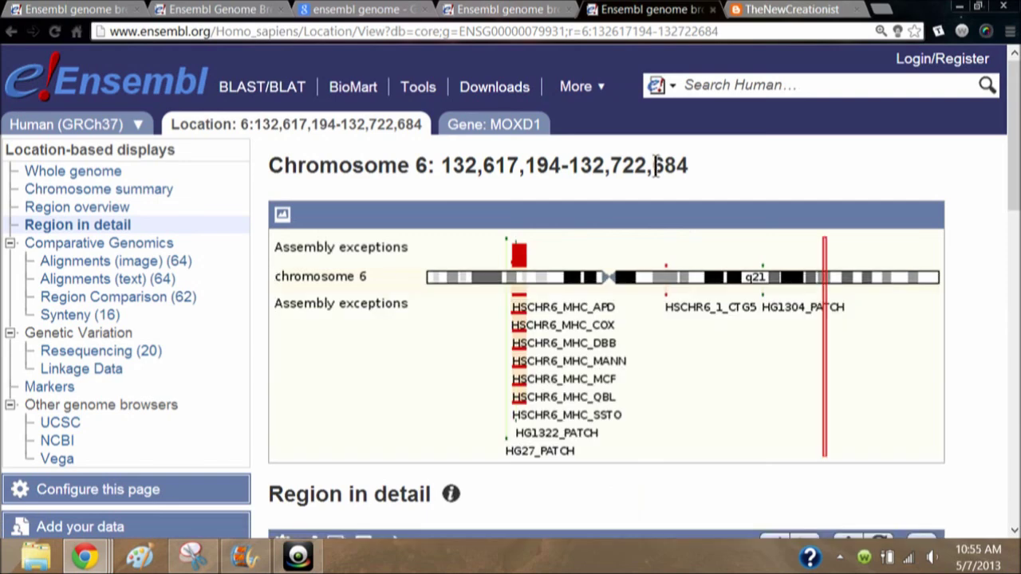
{"action": "left_click", "coordinate": [66, 128]}
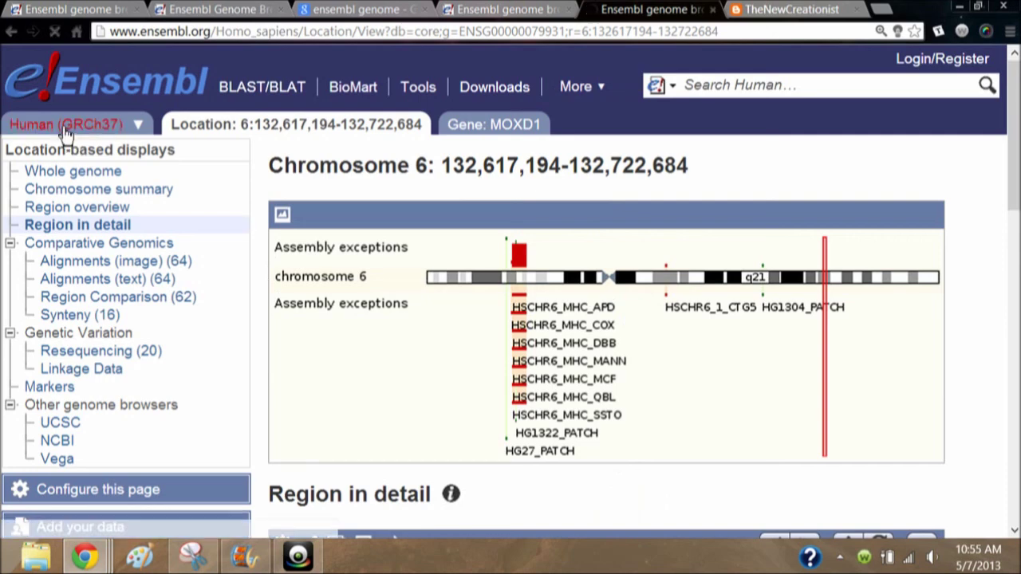
{"action": "left_click", "coordinate": [742, 90]}
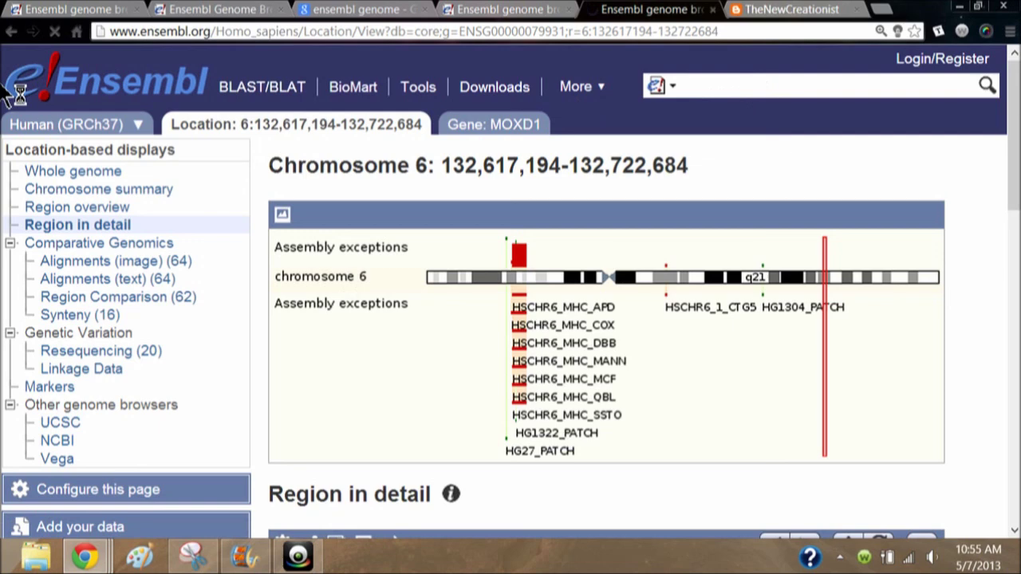
{"action": "left_click", "coordinate": [66, 131]}
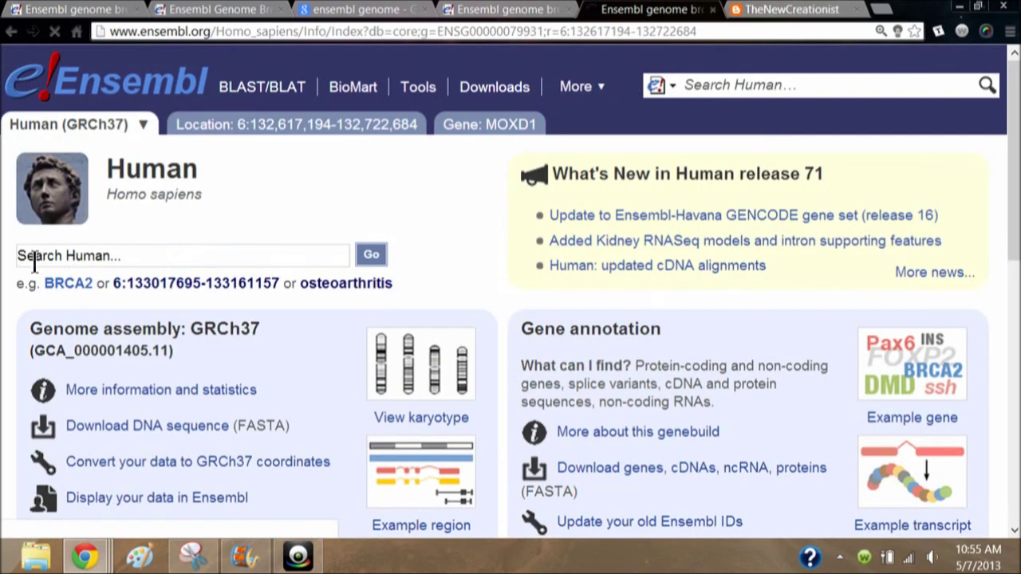
{"action": "left_click", "coordinate": [36, 256]}
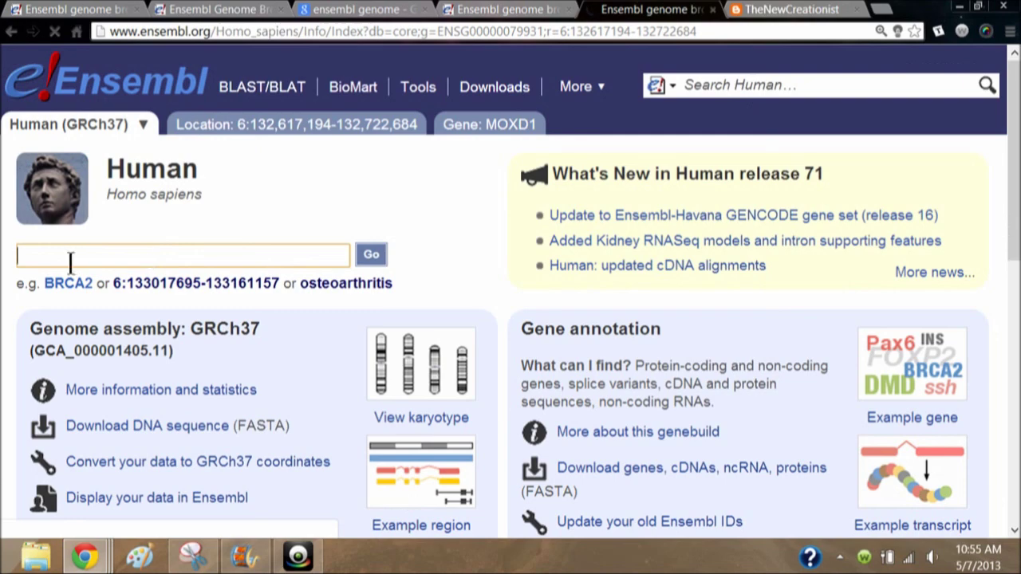
- Go to the Ensembl home page and set the search species to Human
{"action": "left_click", "coordinate": [71, 90]}
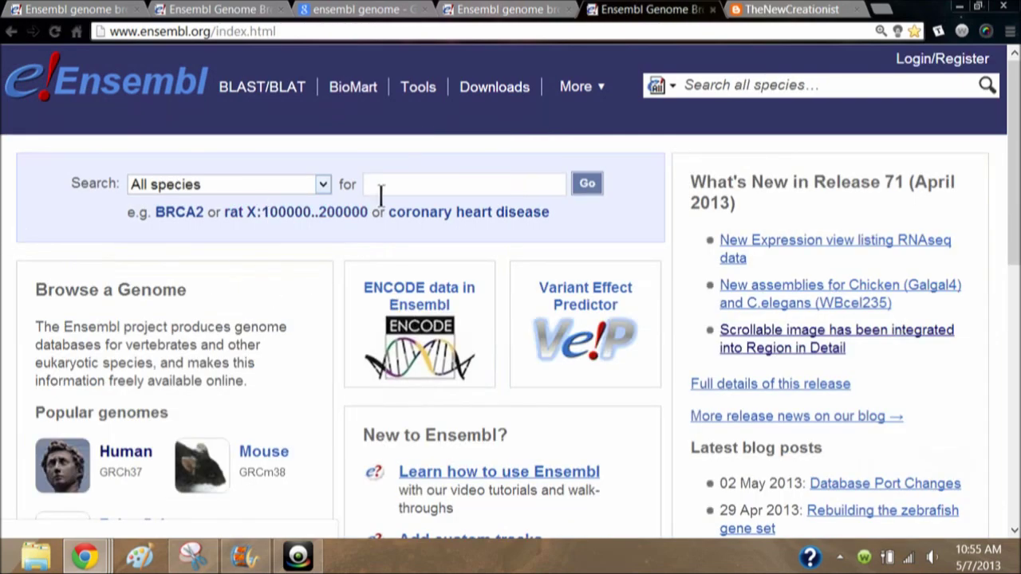
{"action": "left_click", "coordinate": [411, 184]}
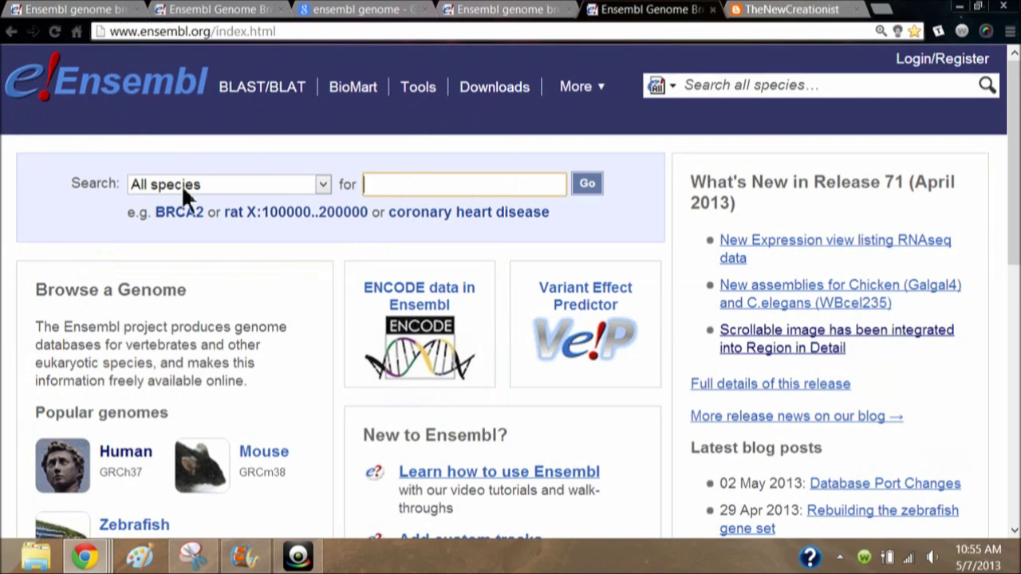
{"action": "left_click", "coordinate": [319, 185]}
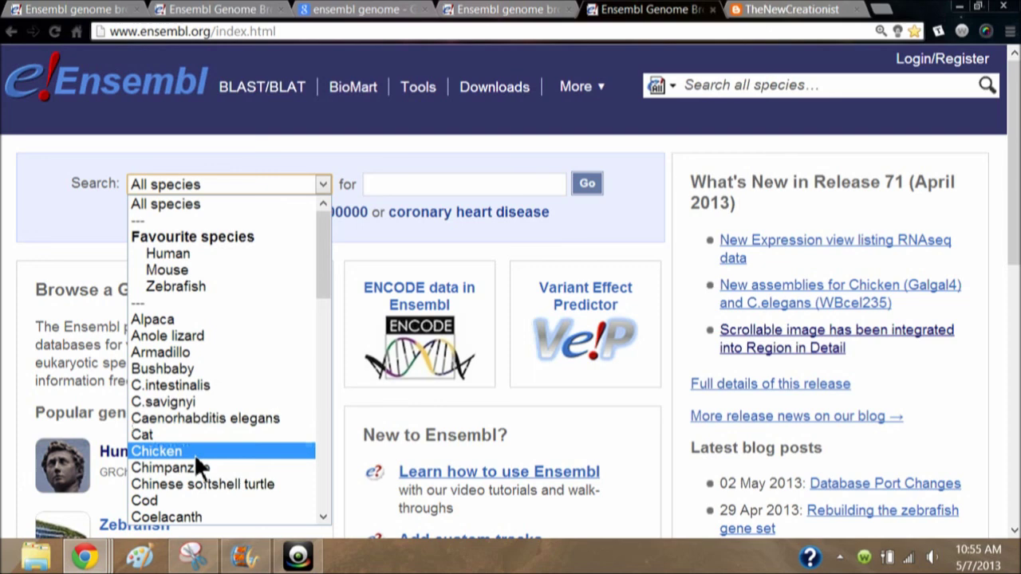
{"action": "scroll", "coordinate": [195, 453], "scroll_direction": "down", "scroll_amount": 3}
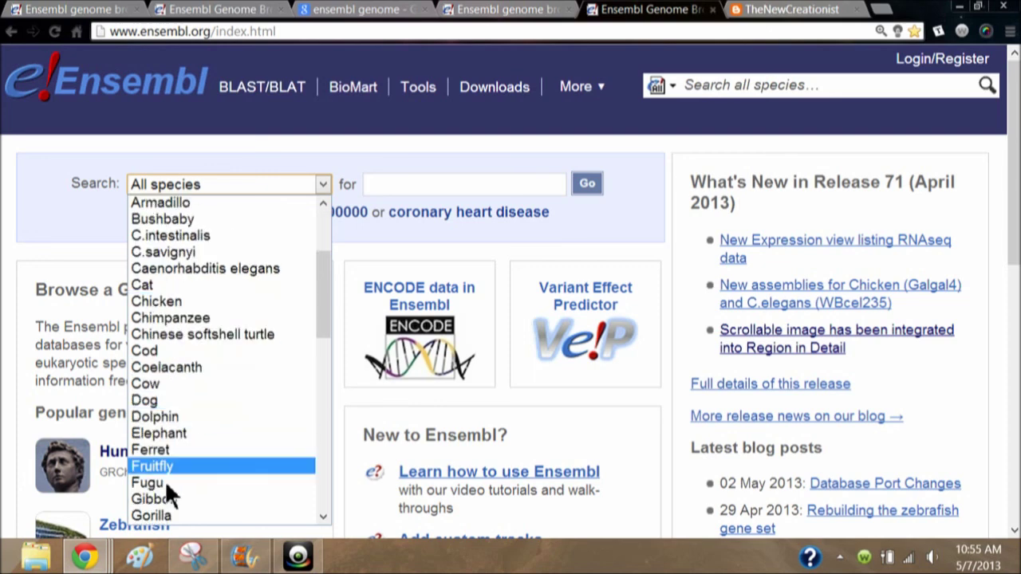
{"action": "scroll", "coordinate": [164, 490], "scroll_direction": "down", "scroll_amount": 3}
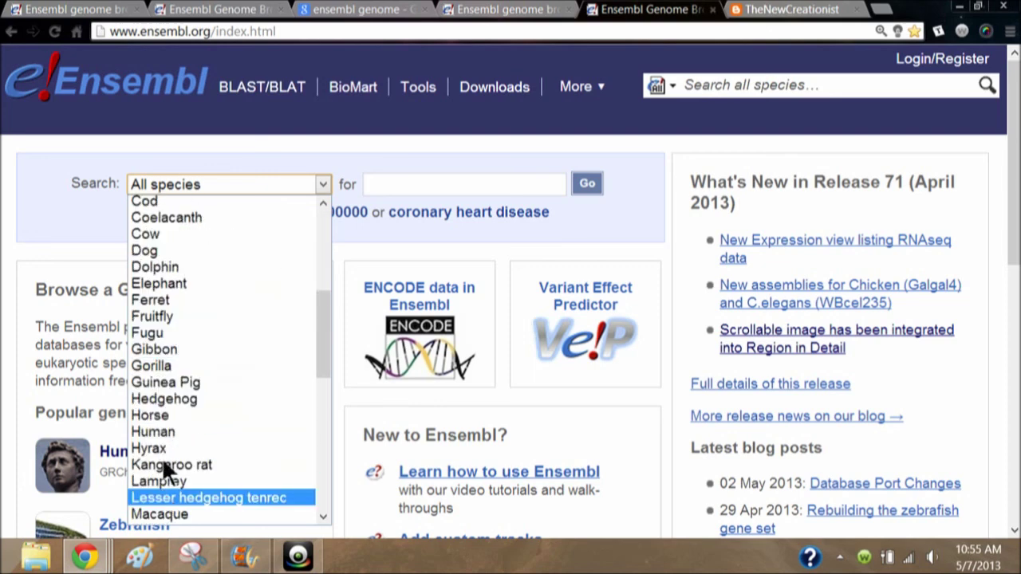
{"action": "left_click", "coordinate": [161, 433]}
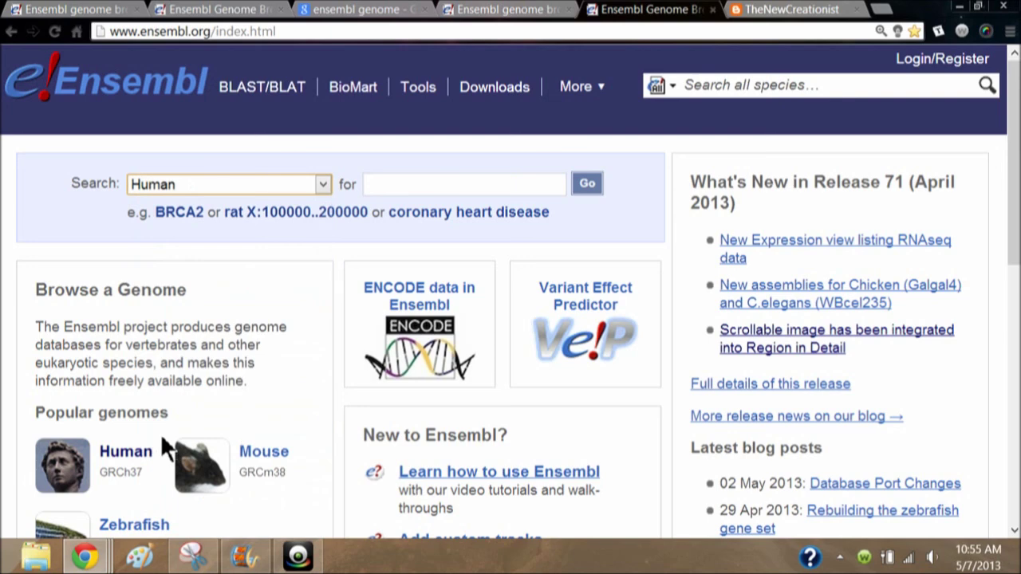